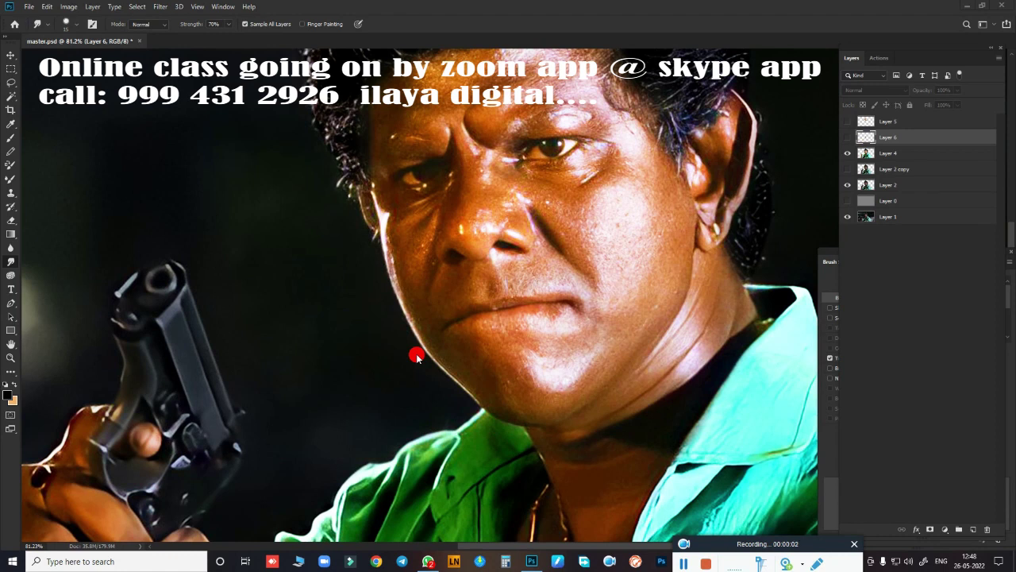
- Clear the hidden-layer error, compare Layer 4 off and on, then make Layer 5 visible
left_click(487, 279)
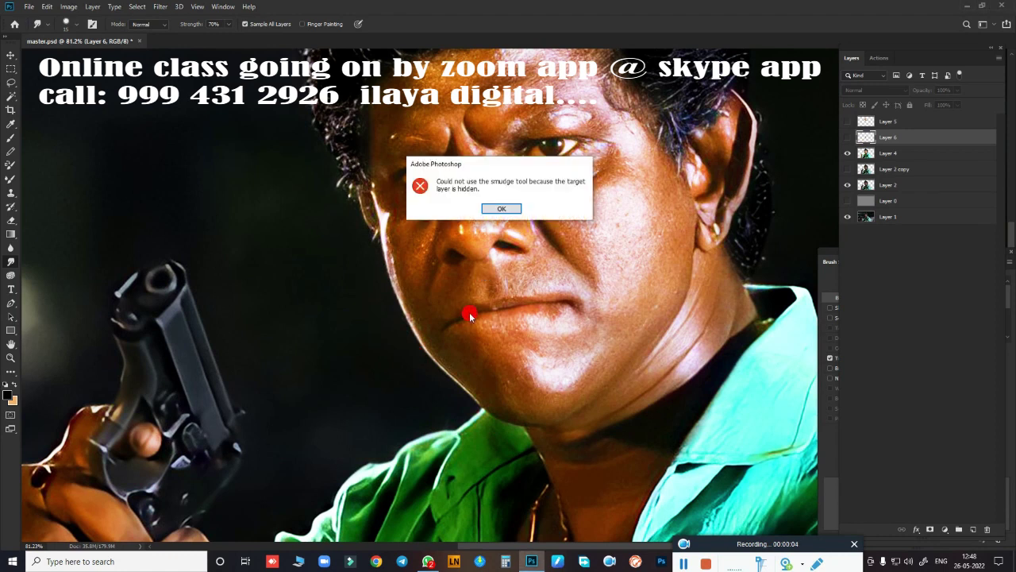
left_click(500, 208)
scroll(496, 223, "down", 3)
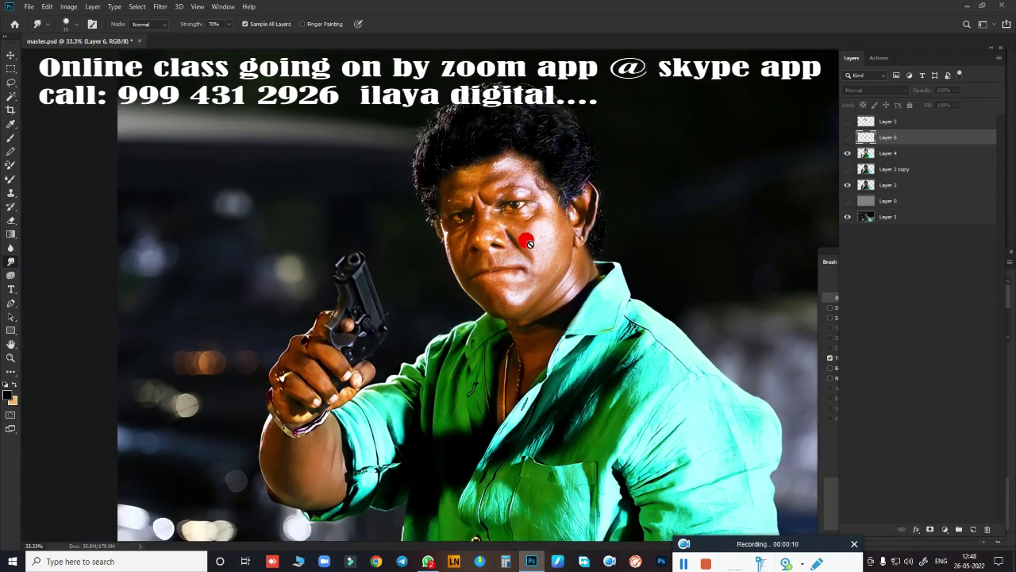
left_click(847, 153)
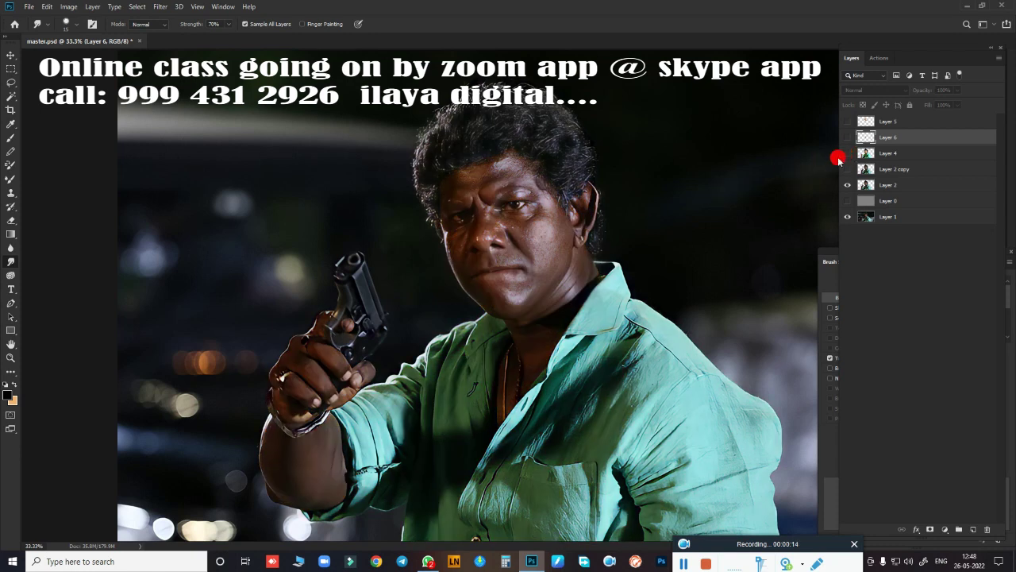
left_click(847, 153)
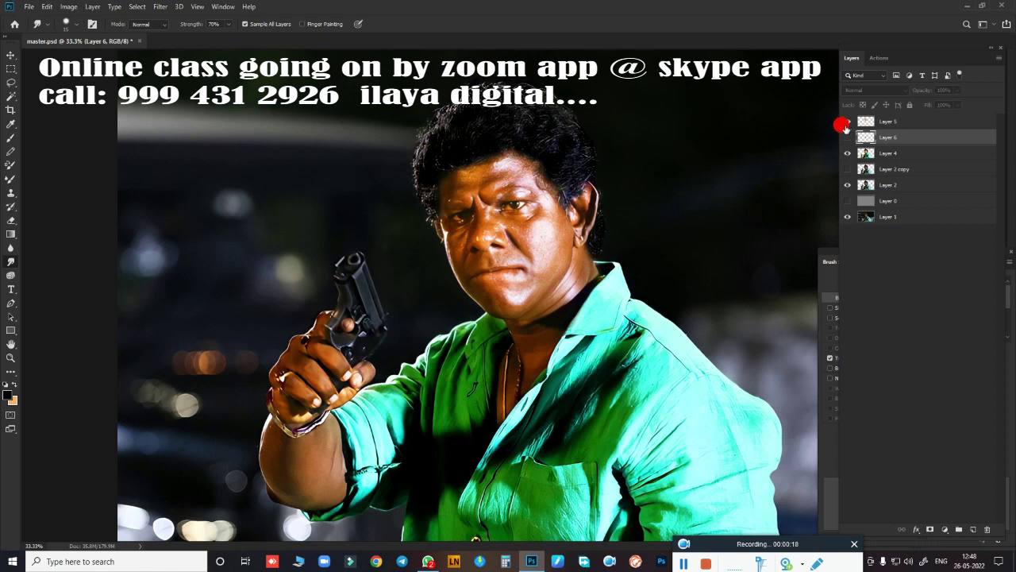
left_click(846, 123)
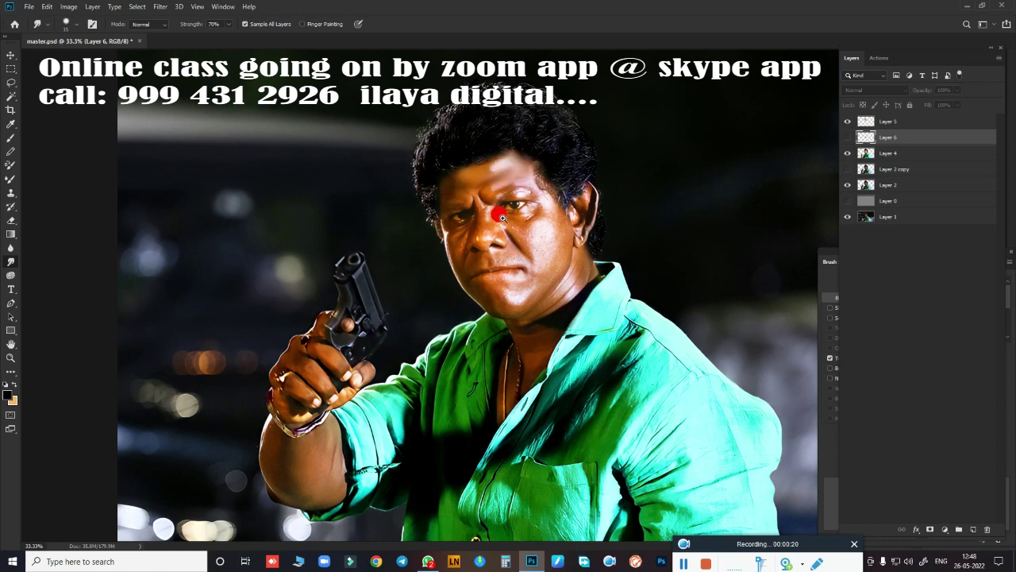
- Make Layer 5 the active layer for further smudging
scroll(502, 217, "up", 3)
scroll(551, 217, "up", 2)
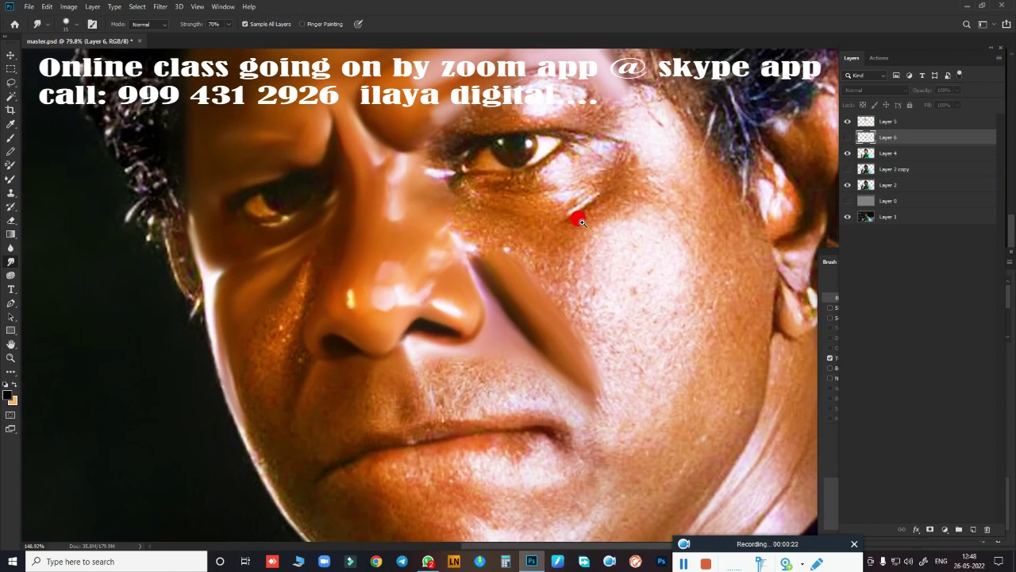
scroll(568, 216, "down", 3)
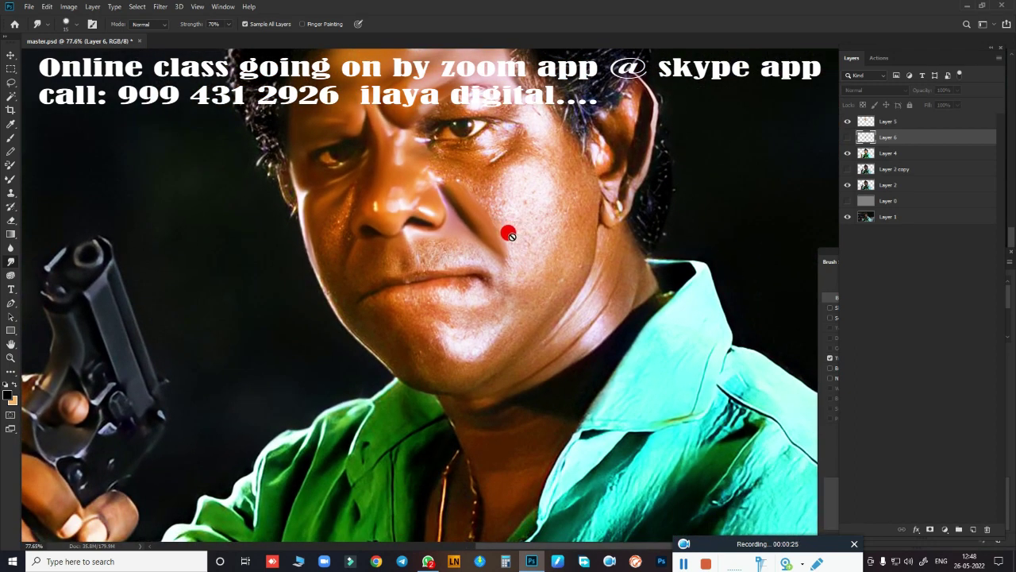
left_click(897, 123)
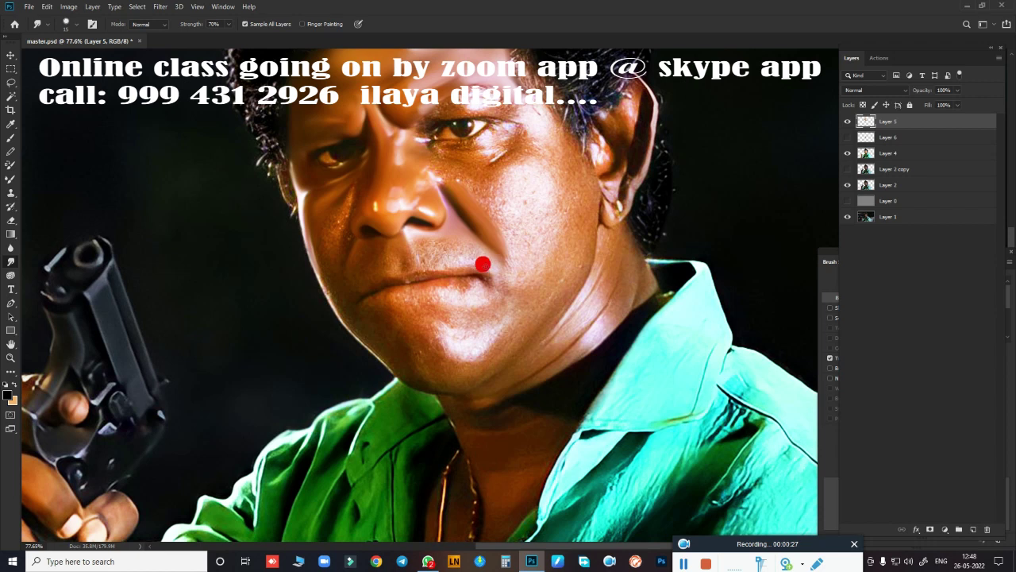
- Review the brush's Transfer settings in Brush Settings, then close the panel
scroll(471, 259, "up", 3)
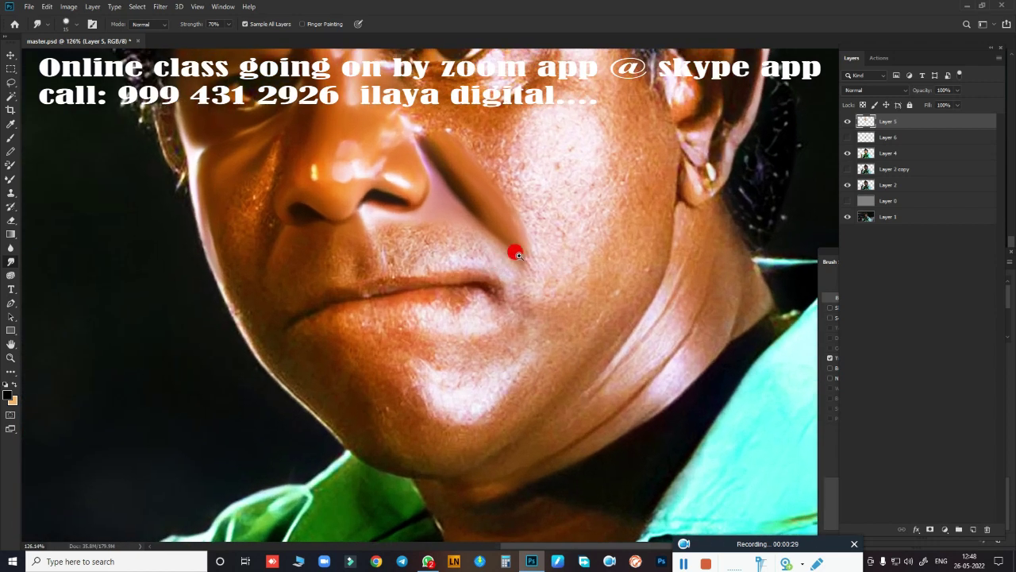
left_click(845, 358)
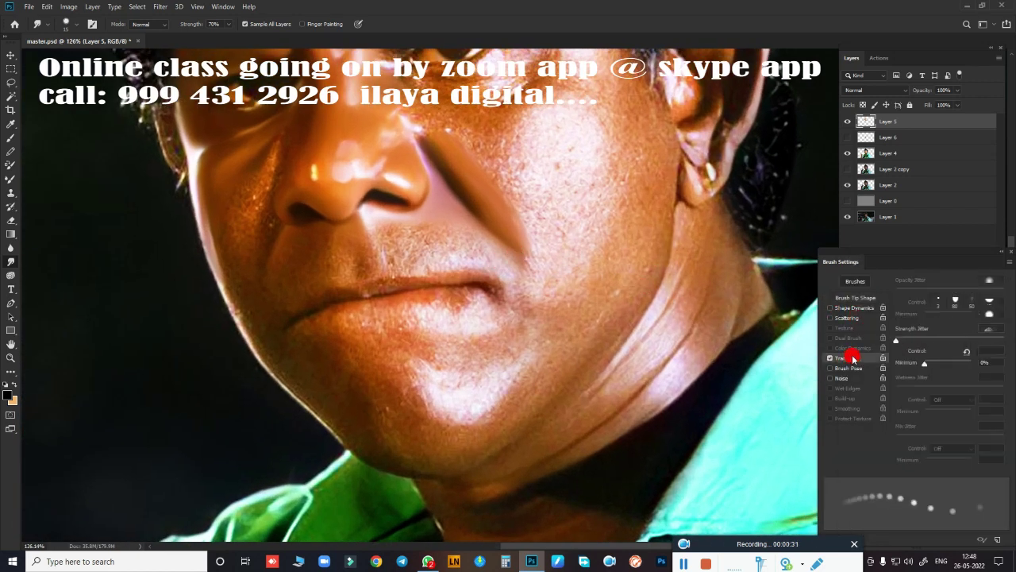
left_click(817, 317)
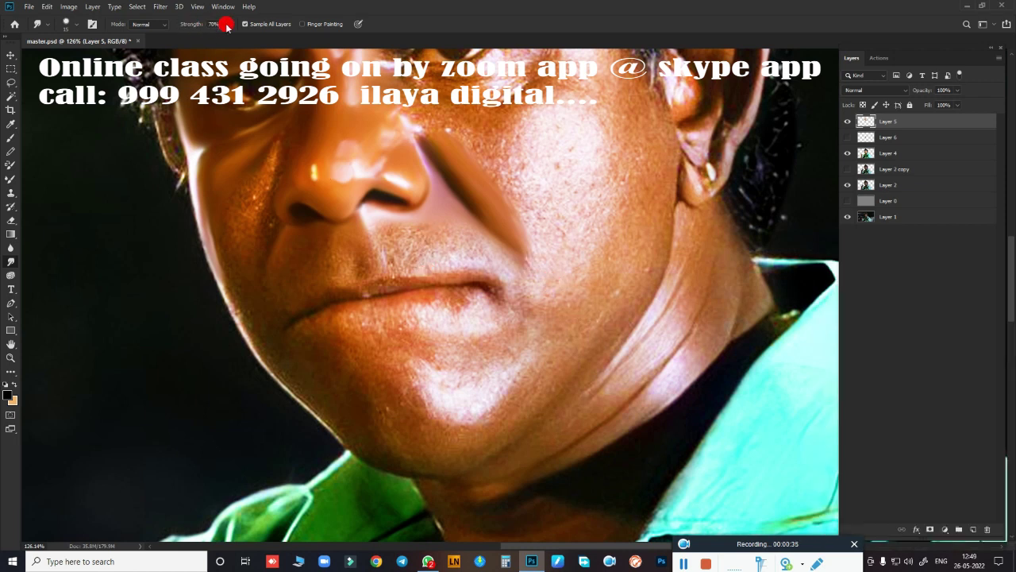
- Zoom and pan to bring the chin and mouth into view
scroll(513, 239, "down", 3)
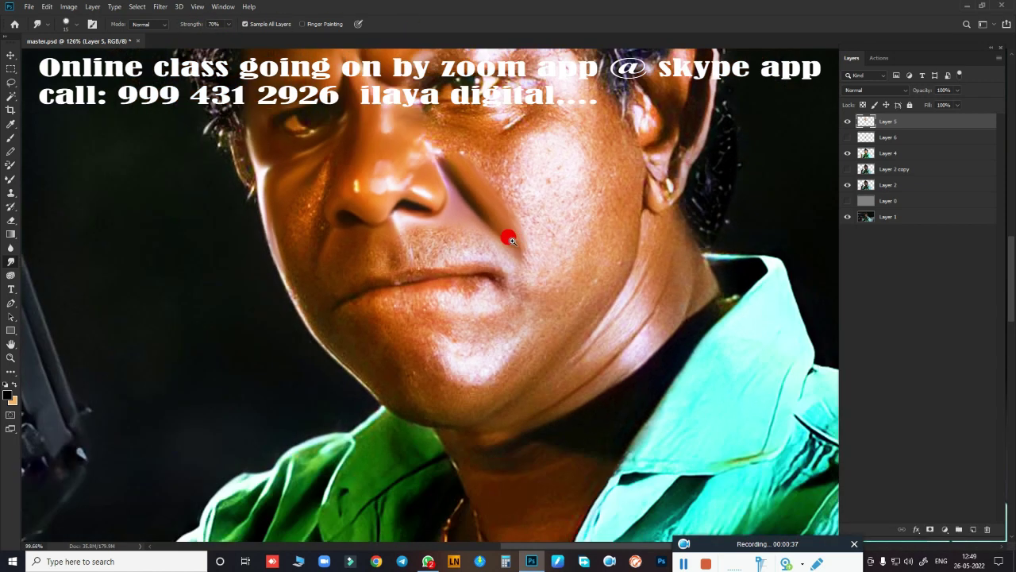
scroll(461, 231, "up", 3)
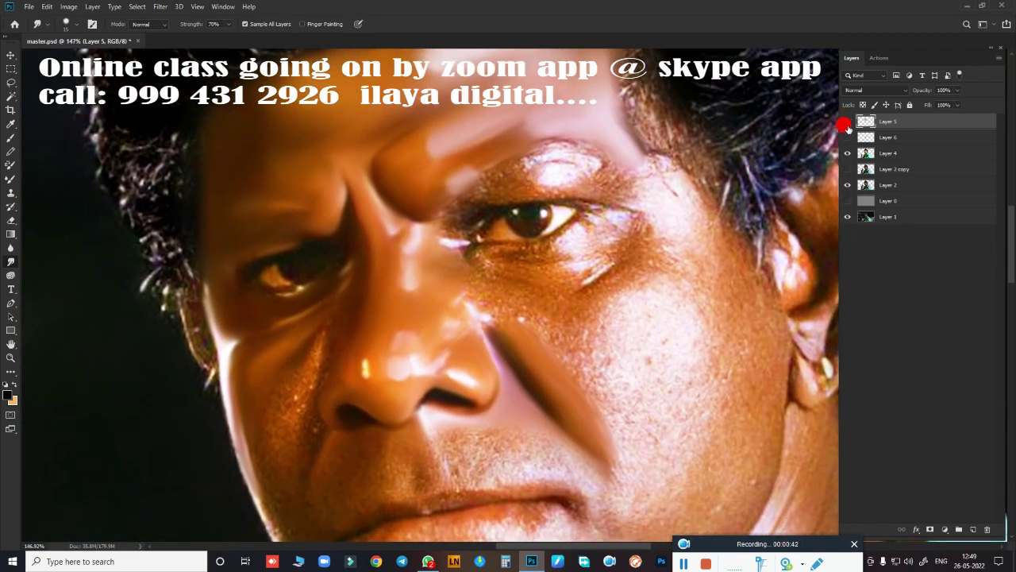
scroll(573, 248, "up", 1)
scroll(580, 270, "down", 3)
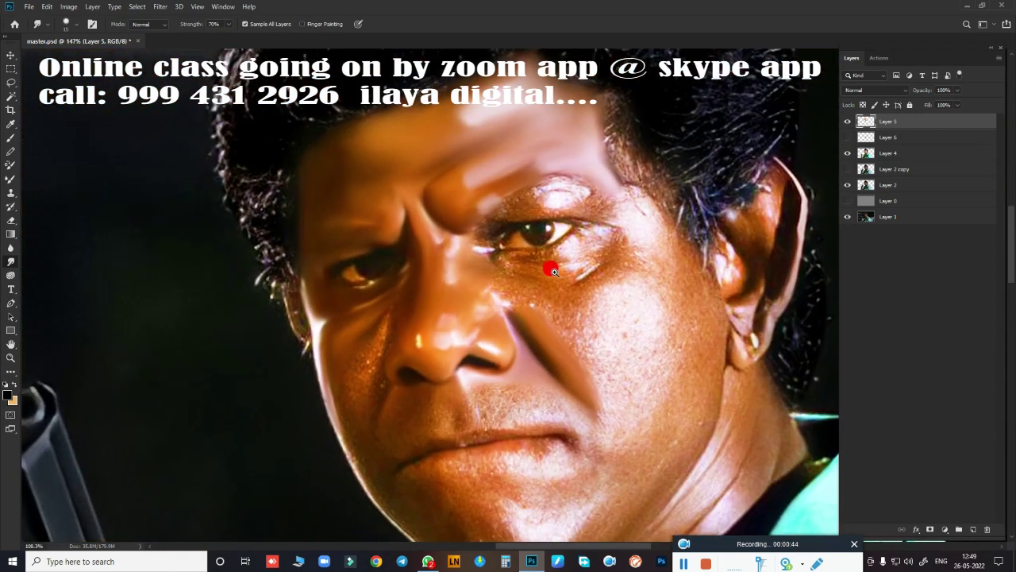
scroll(542, 265, "up", 2)
scroll(562, 277, "up", 2)
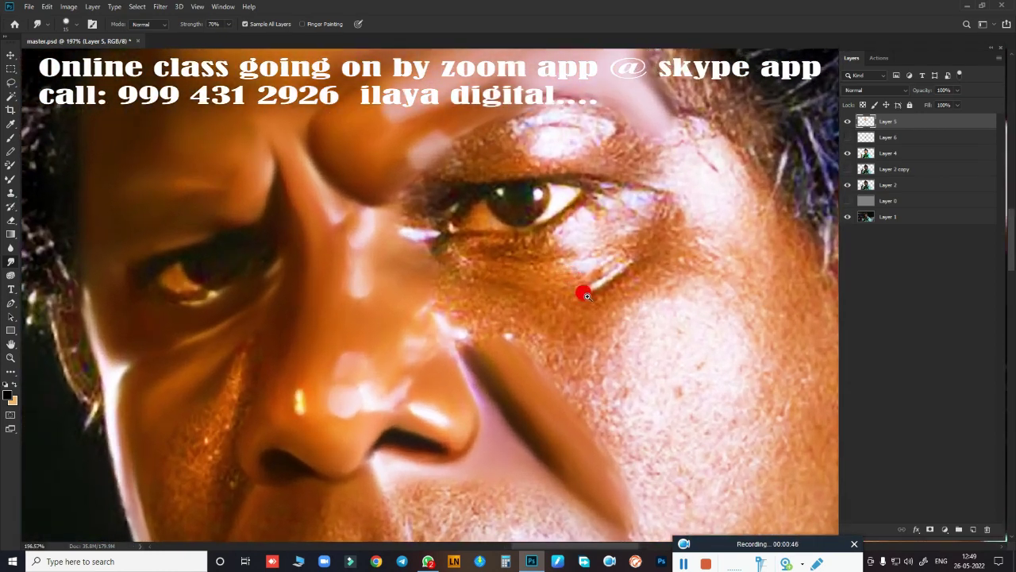
scroll(570, 284, "down", 2)
scroll(569, 283, "up", 1)
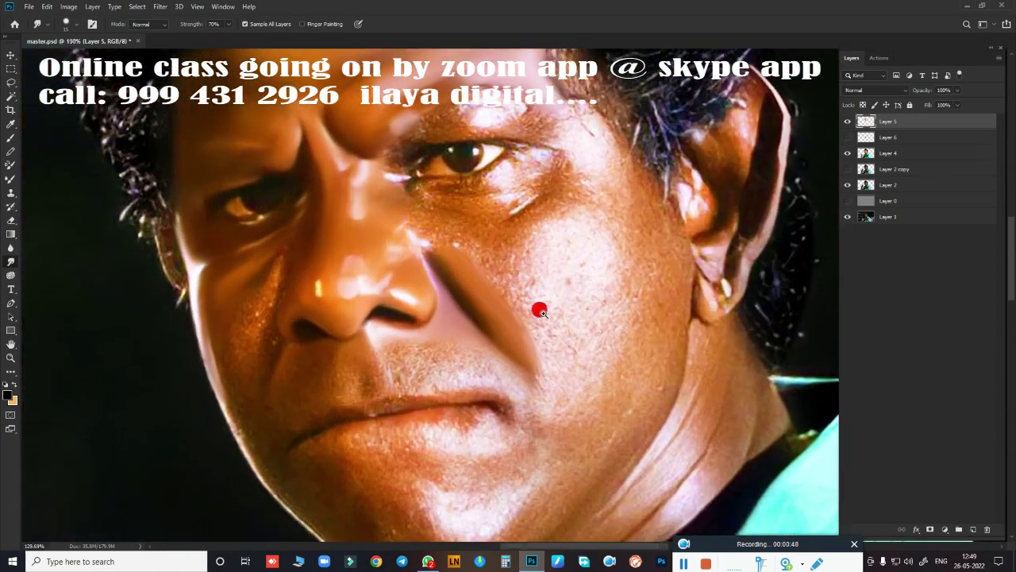
left_click_drag(540, 309, 614, 175)
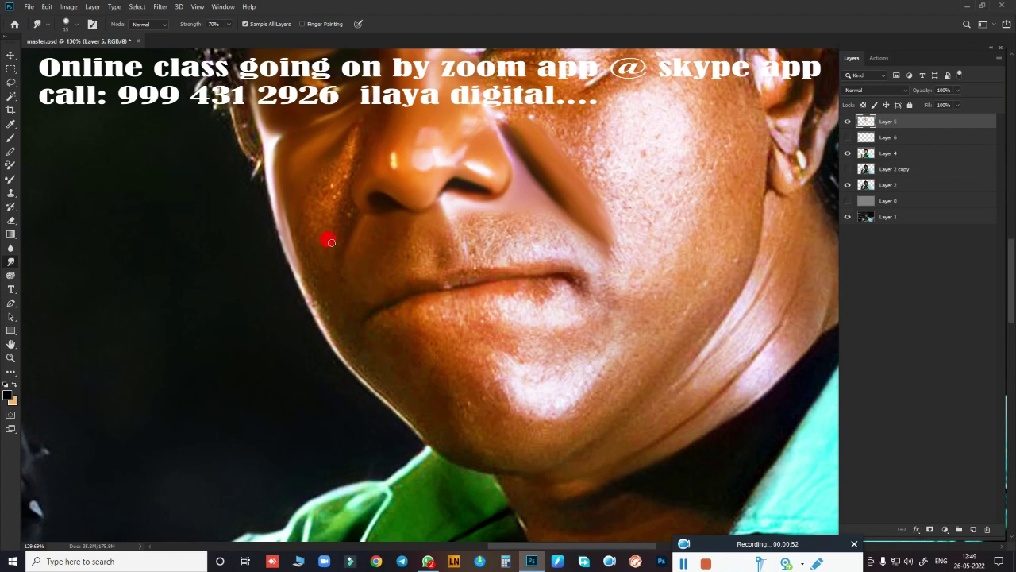
scroll(351, 238, "up", 2)
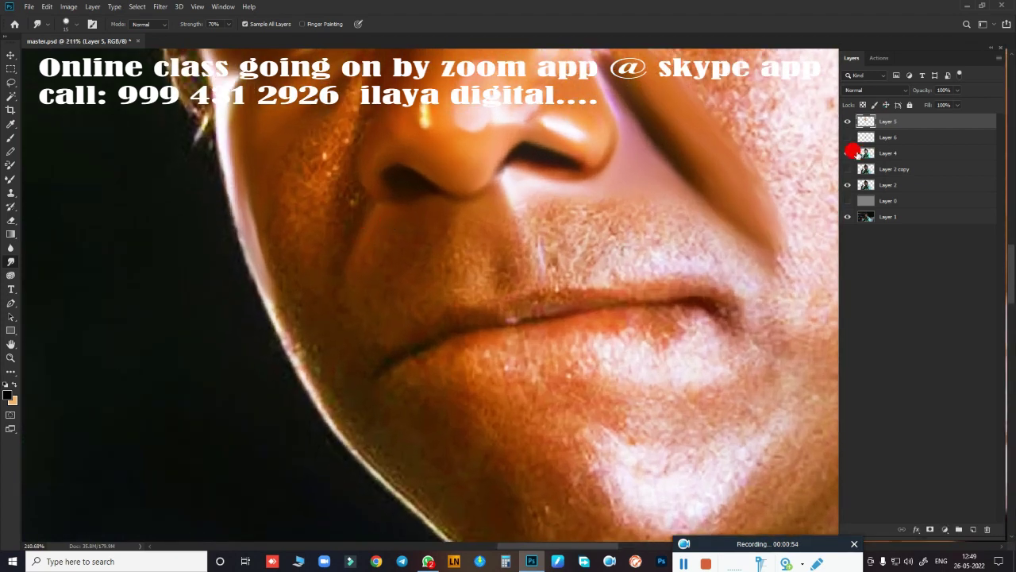
scroll(346, 288, "up", 2)
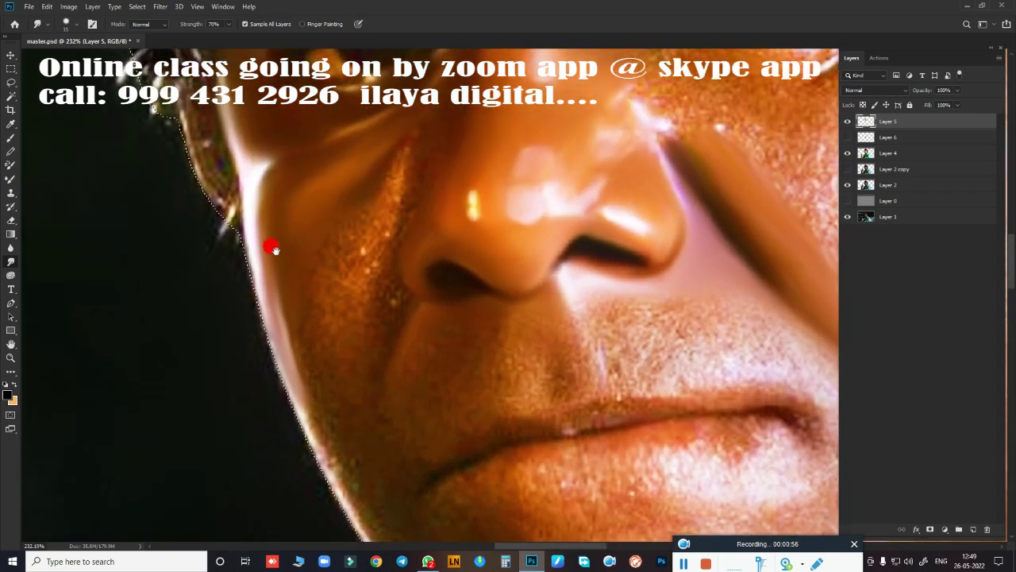
scroll(291, 313, "down", 5)
scroll(349, 316, "up", 4)
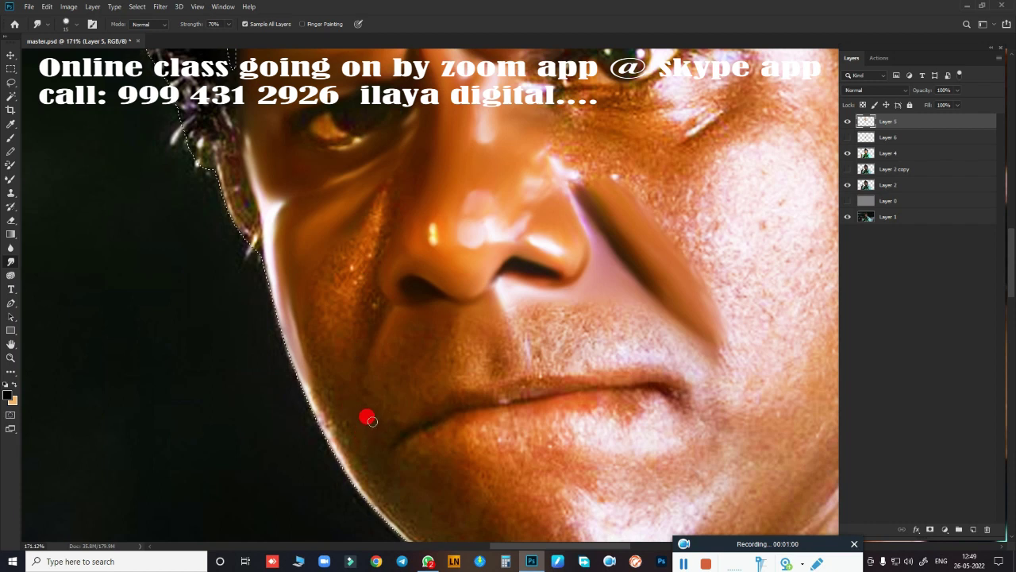
- Compare Layer 6's smoothed lips off and on, then centre the nose and lips
left_click(847, 138)
left_click(847, 138)
left_click(847, 138)
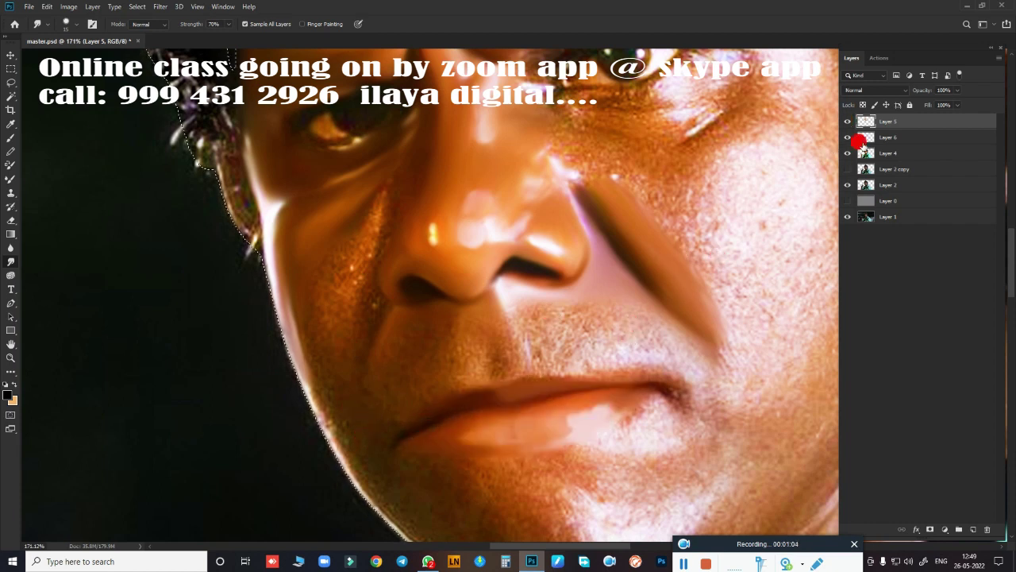
scroll(485, 379, "up", 1)
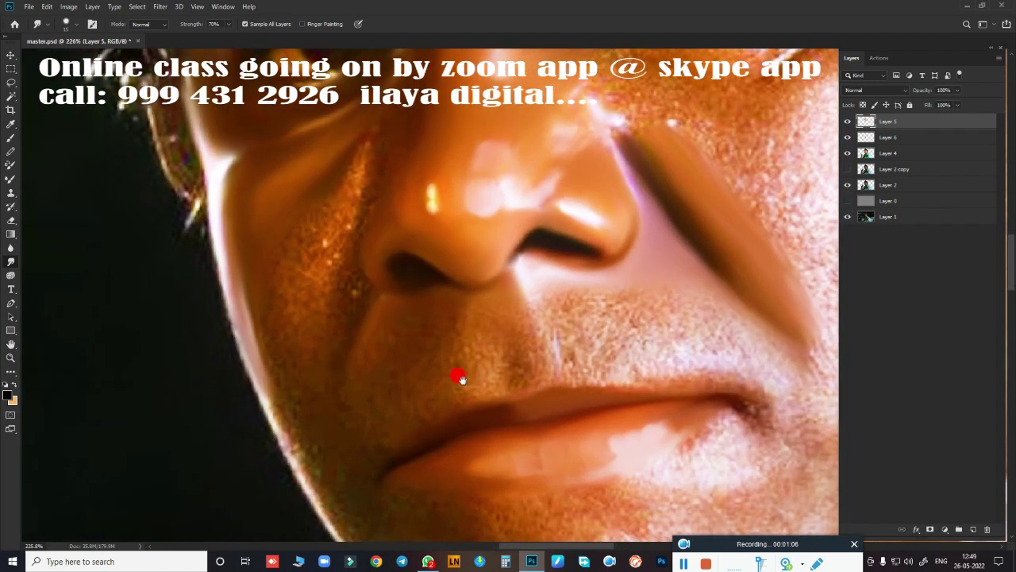
scroll(413, 341, "up", 1)
scroll(389, 314, "up", 1)
left_click_drag(404, 315, 403, 283)
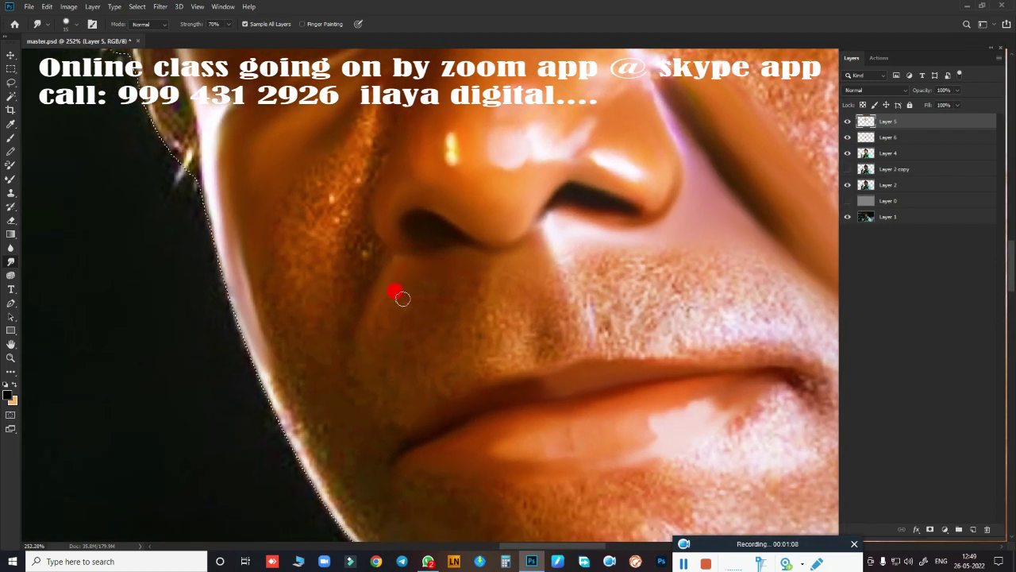
- Draw a curved Pen path from beside the nostril down to the jawline and up the cheek
key("p")
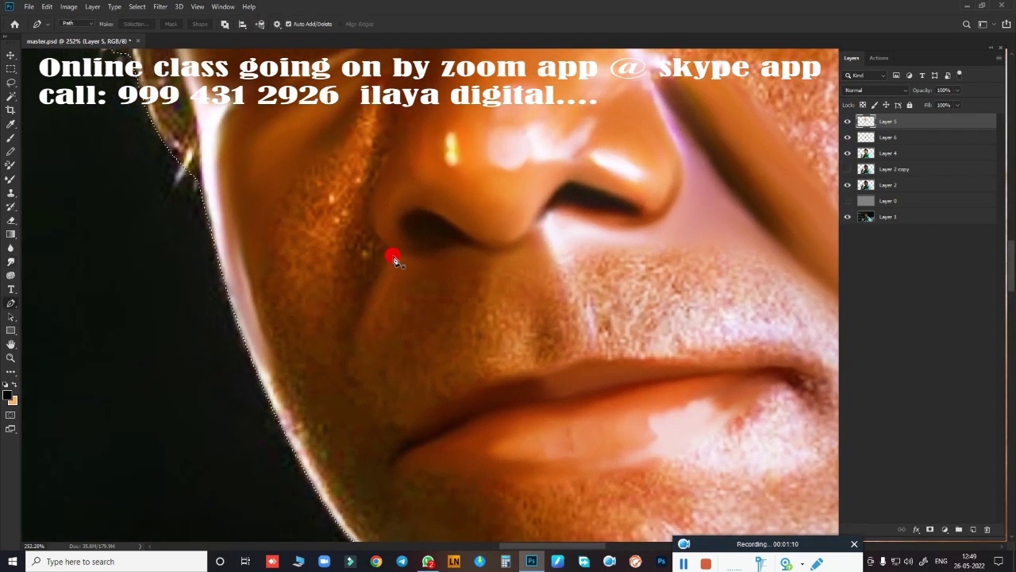
left_click(393, 256)
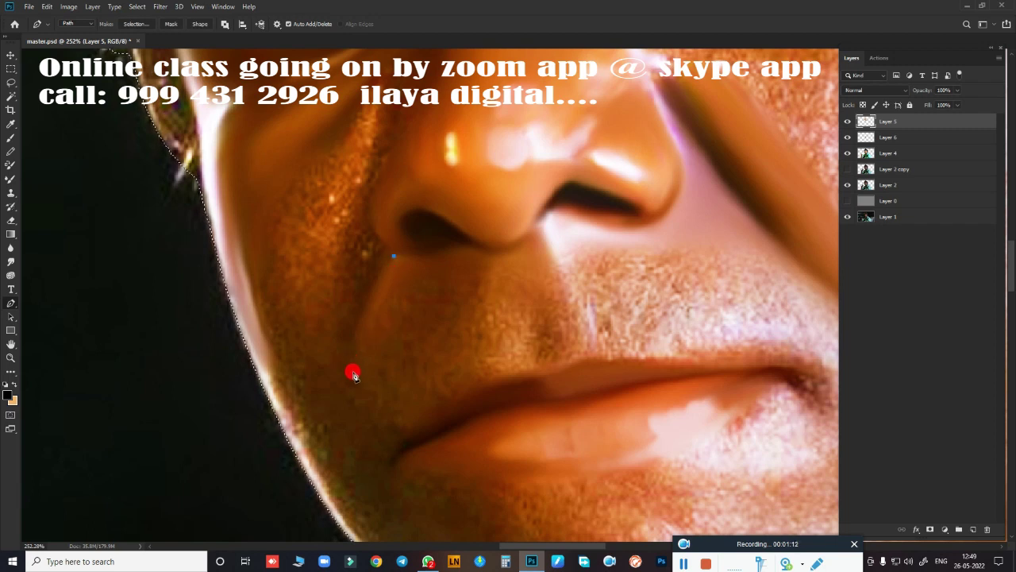
left_click_drag(352, 365, 359, 412)
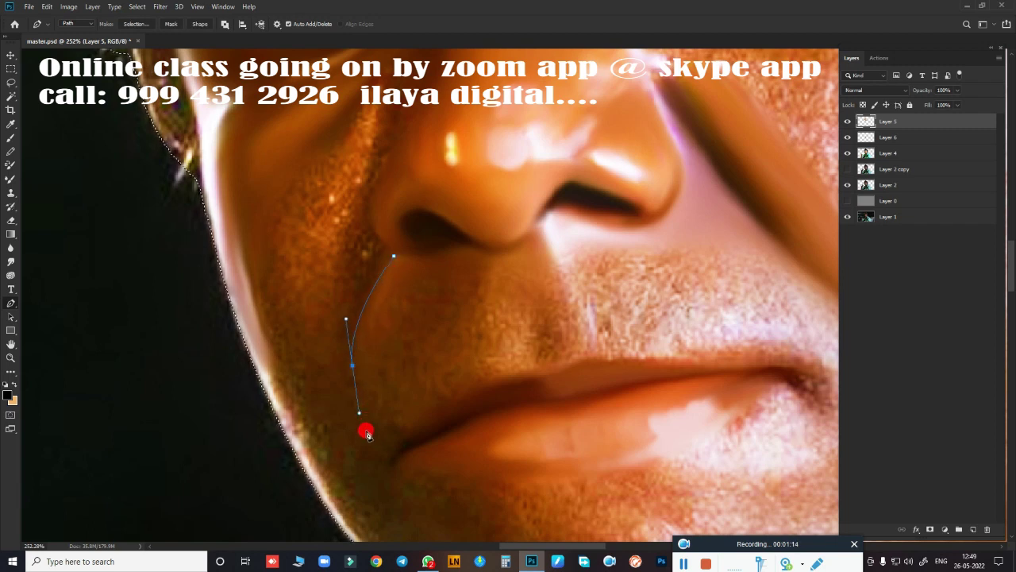
scroll(397, 412, "down", 2)
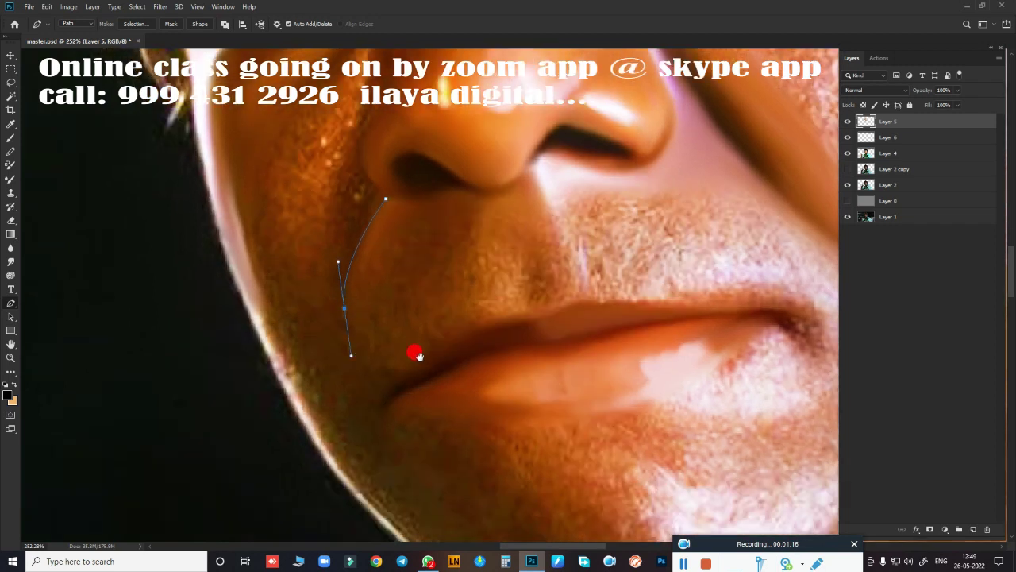
scroll(415, 354, "down", 2)
left_click(361, 352)
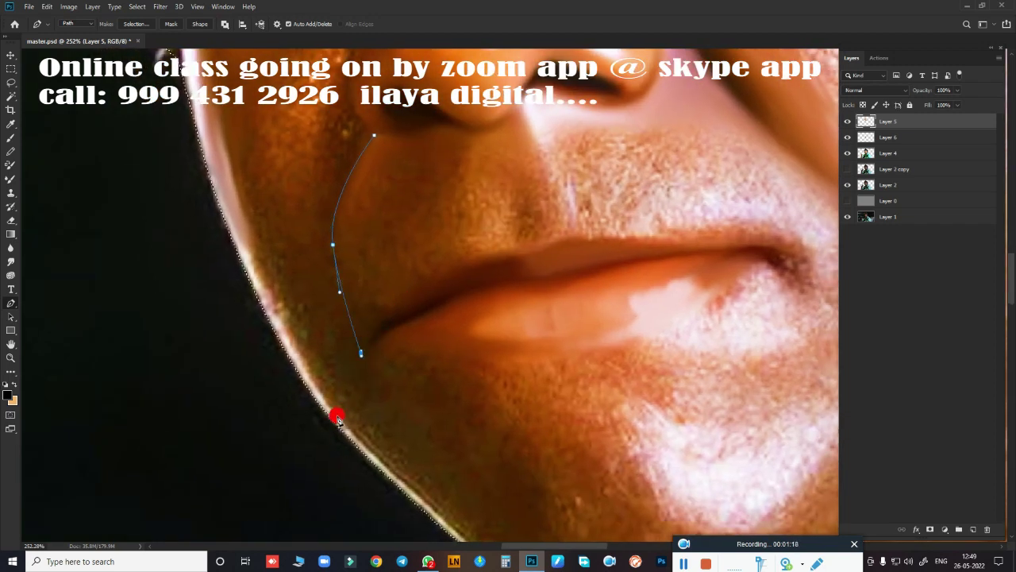
left_click(337, 414)
left_click_drag(238, 206, 213, 89)
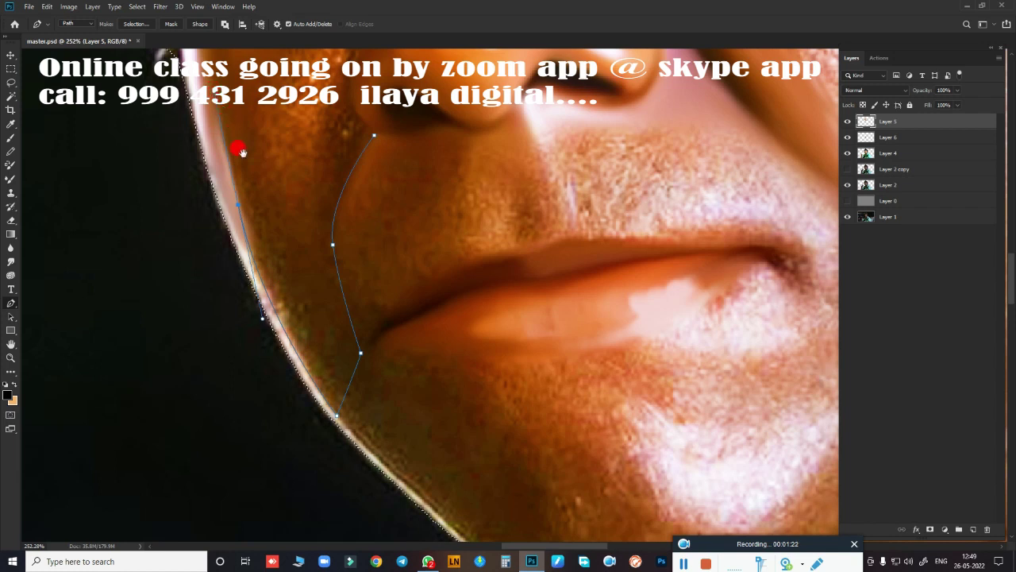
left_click_drag(242, 151, 351, 404)
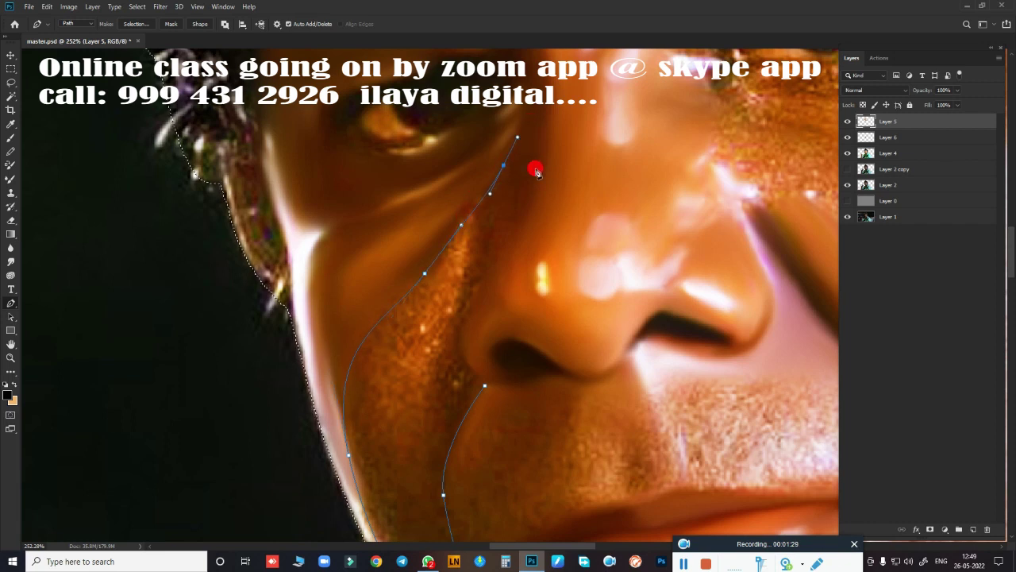
- Extend the path beside the nose bridge toward the brow and load it as a selection
left_click(531, 118)
scroll(537, 82, "up", 2)
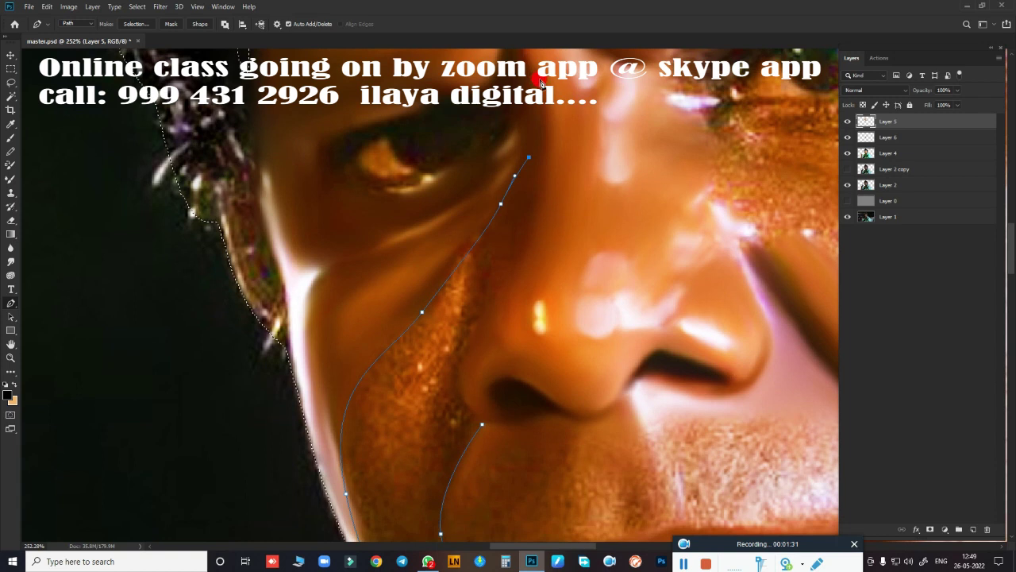
left_click(540, 80)
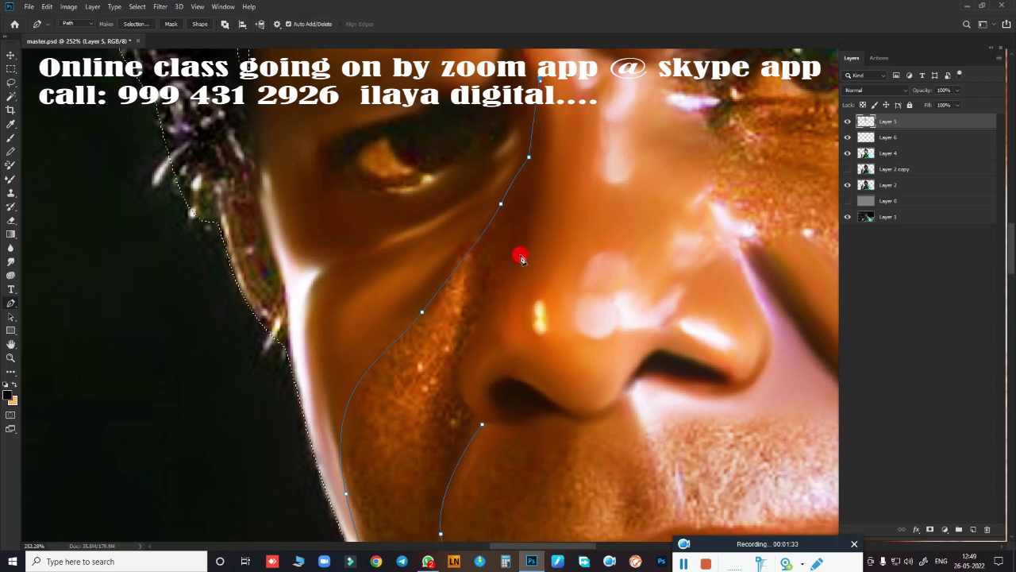
left_click_drag(527, 240, 512, 276)
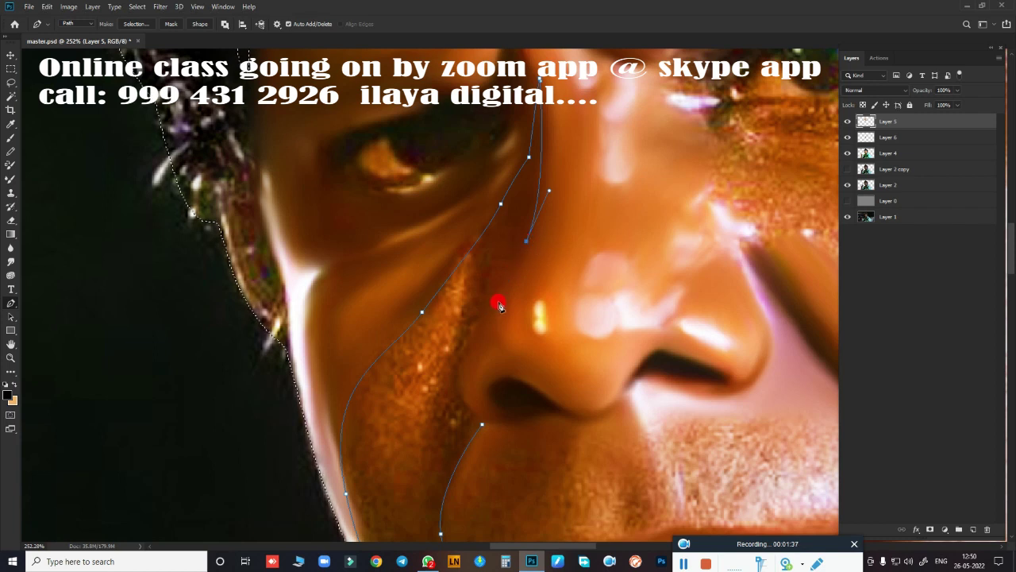
left_click_drag(494, 293, 494, 314)
key("ctrl+Return")
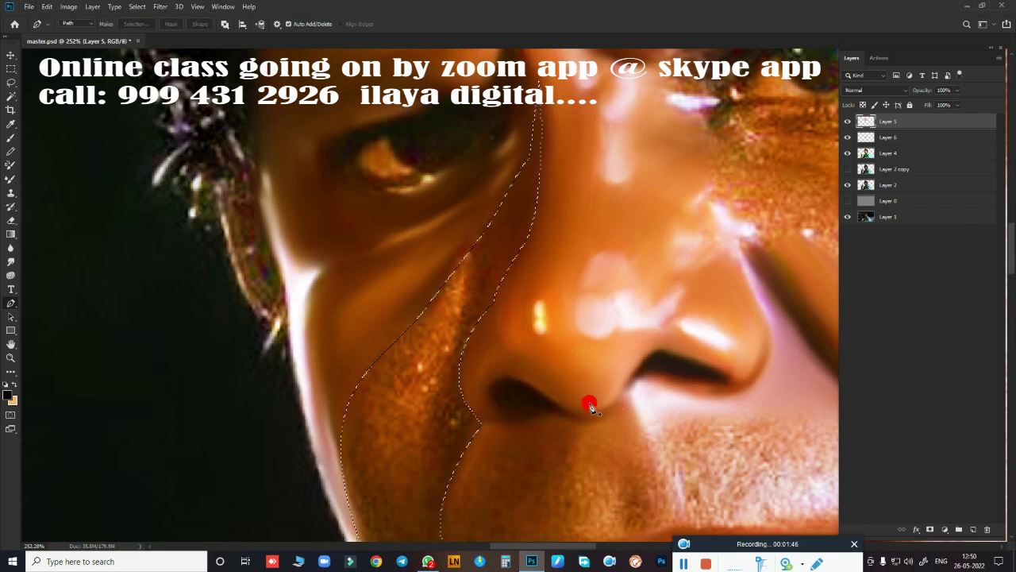
- Smudge the cheek skin inside the selection beside the nostril at 70% strength
scroll(588, 401, "down", 3)
scroll(539, 286, "down", 2)
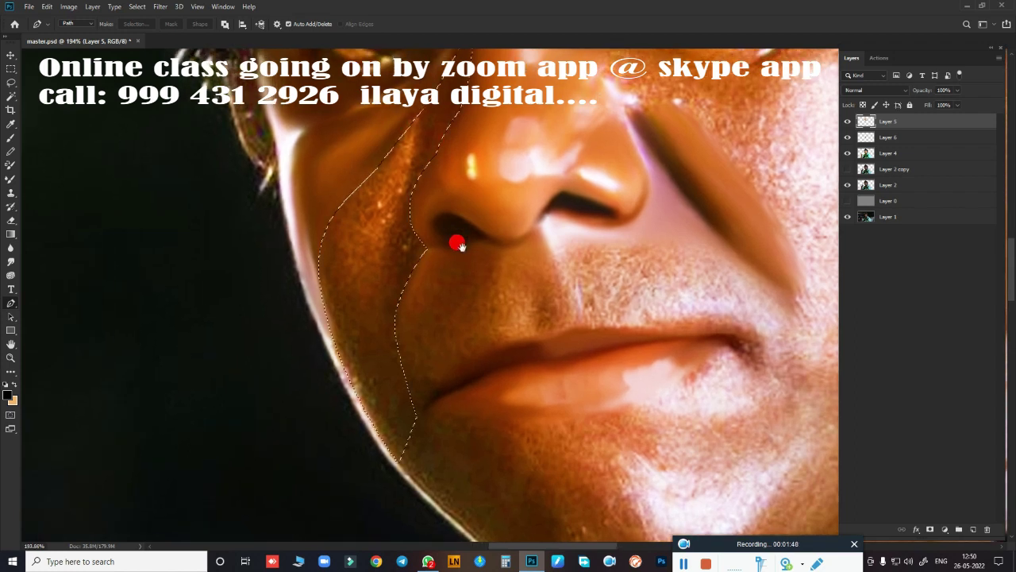
scroll(490, 264, "up", 2)
scroll(488, 262, "up", 1)
key("r")
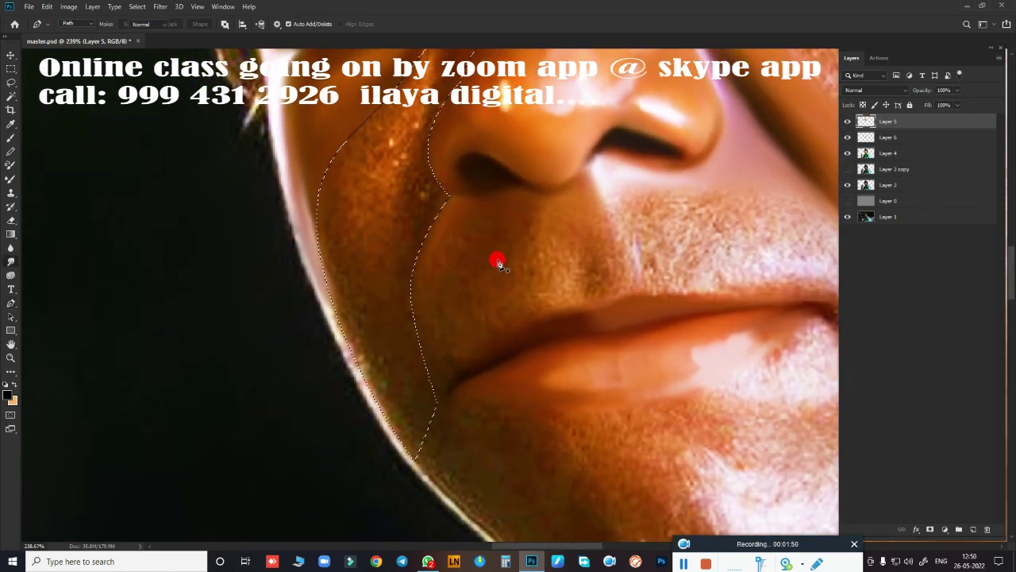
mouse_move(477, 237)
left_mouse_down()
mouse_move(430, 237)
mouse_move(427, 203)
left_mouse_up()
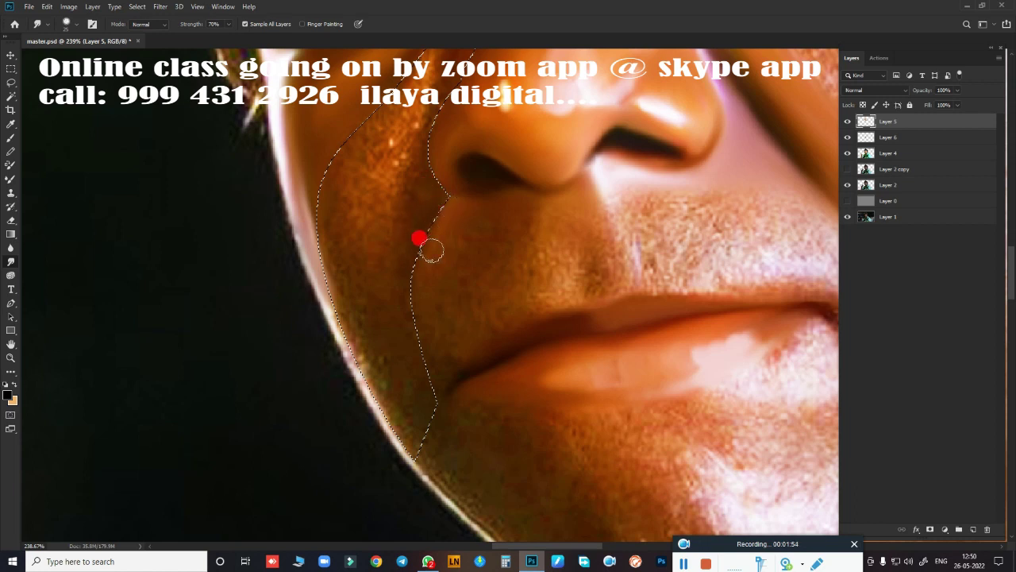
mouse_move(431, 251)
left_mouse_down()
mouse_move(410, 277)
mouse_move(408, 307)
mouse_move(410, 263)
mouse_move(368, 347)
mouse_move(382, 386)
left_mouse_up()
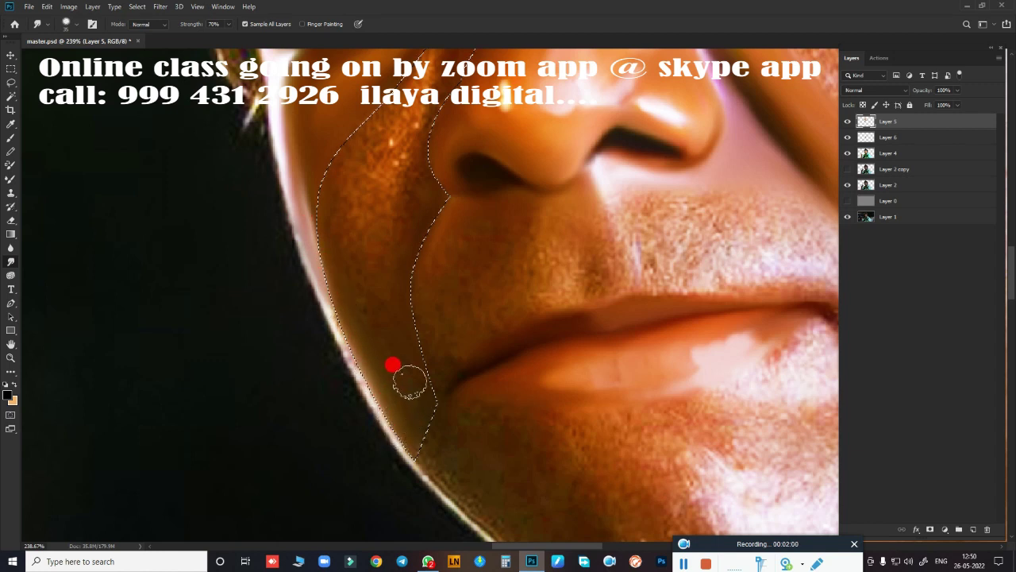
mouse_move(409, 382)
left_mouse_down()
mouse_move(395, 318)
mouse_move(347, 256)
mouse_move(385, 322)
mouse_move(404, 231)
left_mouse_up()
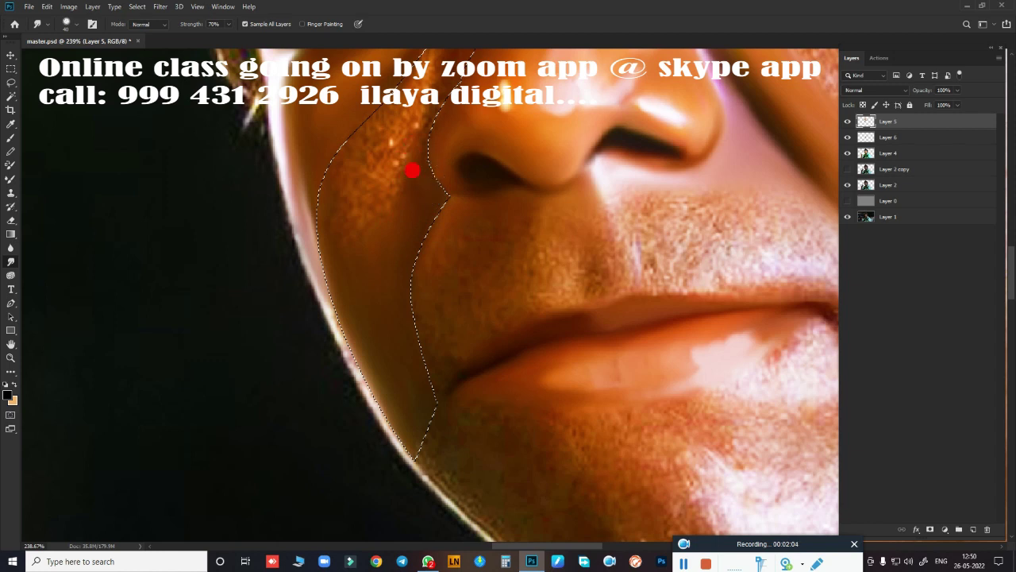
mouse_move(401, 215)
left_mouse_down()
mouse_move(411, 326)
mouse_move(392, 395)
mouse_move(365, 333)
mouse_move(329, 147)
mouse_move(313, 193)
mouse_move(321, 254)
mouse_move(304, 283)
mouse_move(347, 317)
mouse_move(354, 344)
mouse_move(333, 296)
mouse_move(334, 368)
mouse_move(370, 165)
mouse_move(393, 119)
mouse_move(358, 181)
mouse_move(381, 141)
mouse_move(364, 210)
mouse_move(352, 177)
mouse_move(342, 233)
left_mouse_up()
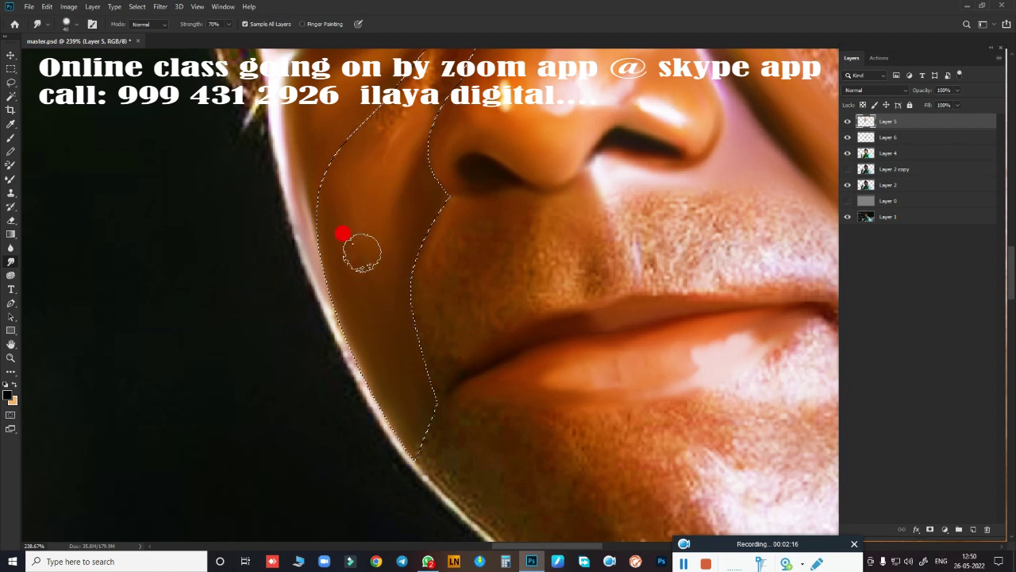
left_click_drag(364, 178, 380, 133)
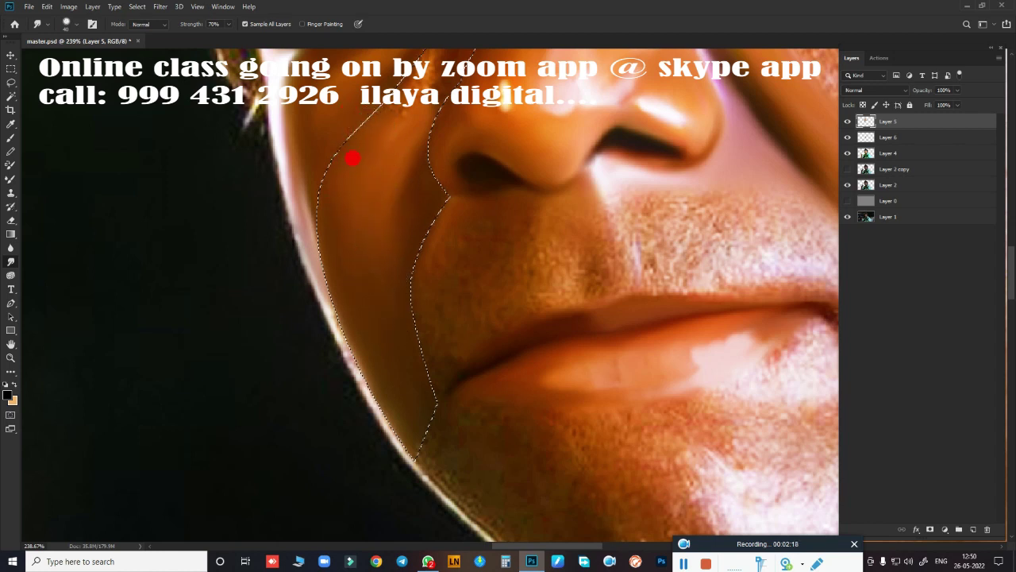
mouse_move(342, 245)
left_mouse_down()
mouse_move(353, 186)
mouse_move(406, 306)
mouse_move(427, 410)
left_mouse_up()
mouse_move(368, 367)
left_mouse_down()
mouse_move(389, 435)
mouse_move(437, 227)
mouse_move(427, 235)
left_mouse_up()
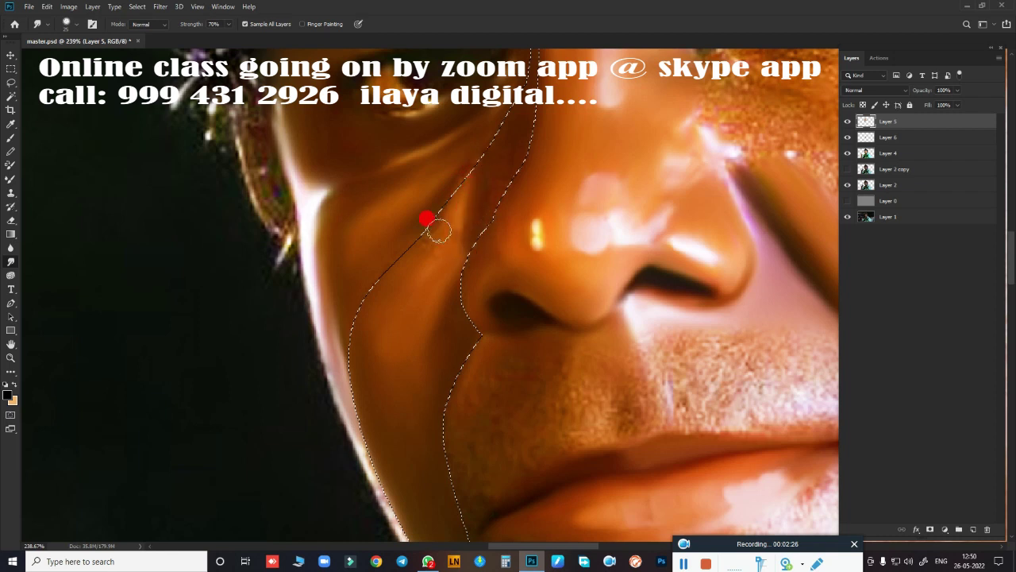
- Blend the strip's edges along the nose and down from beside the eye
left_click_drag(496, 170, 486, 214)
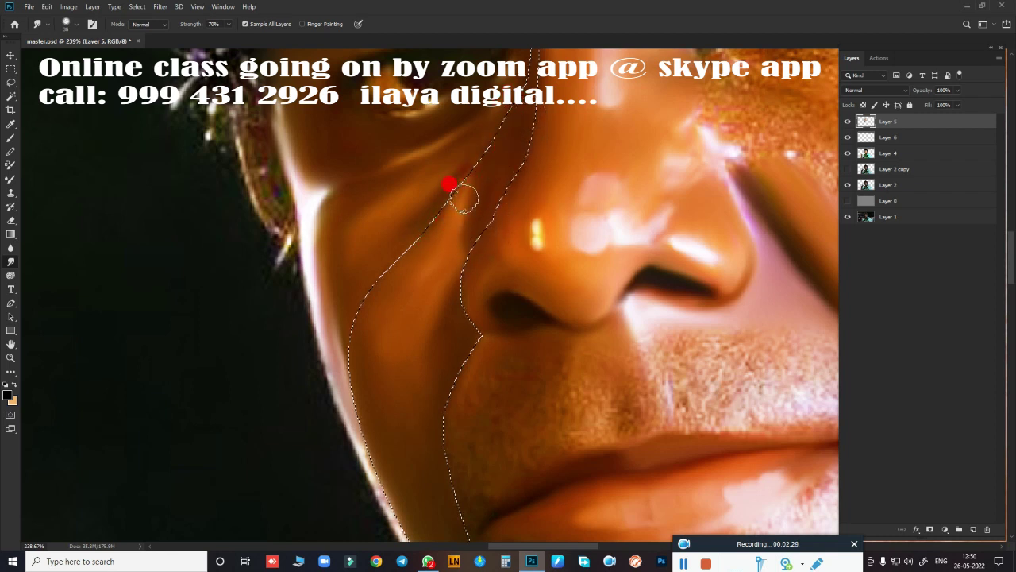
mouse_move(485, 214)
left_mouse_down()
mouse_move(406, 306)
mouse_move(390, 381)
mouse_move(363, 333)
left_mouse_up()
mouse_move(431, 336)
left_mouse_down()
mouse_move(466, 273)
mouse_move(499, 159)
mouse_move(516, 254)
mouse_move(510, 230)
left_mouse_up()
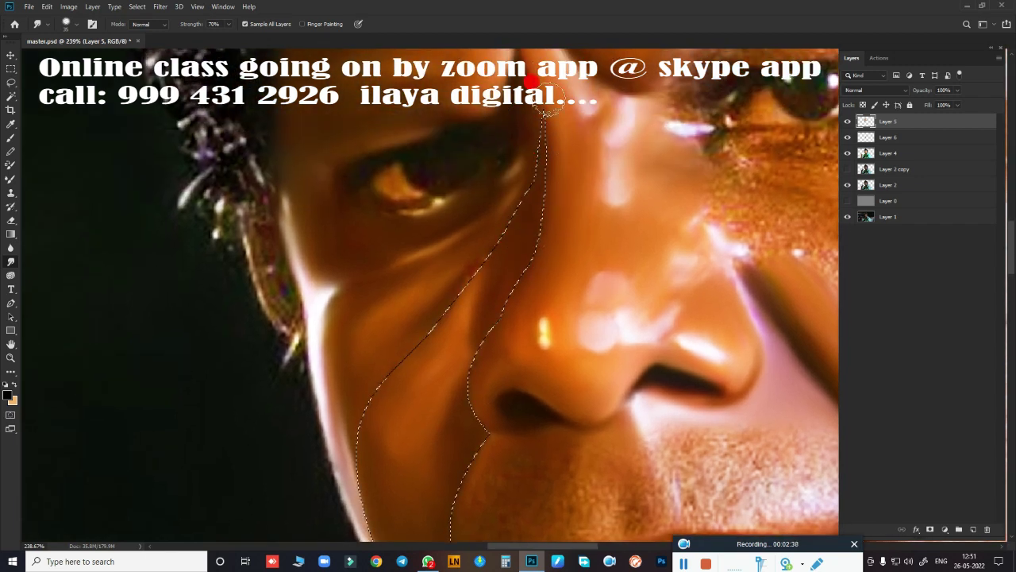
mouse_move(546, 102)
left_mouse_down()
mouse_move(466, 218)
mouse_move(477, 261)
mouse_move(450, 298)
mouse_move(431, 289)
mouse_move(503, 195)
mouse_move(450, 287)
mouse_move(551, 159)
mouse_move(513, 350)
mouse_move(519, 294)
mouse_move(479, 383)
mouse_move(563, 381)
left_mouse_up()
scroll(556, 238, "down", 3)
mouse_move(553, 124)
left_mouse_down()
mouse_move(503, 208)
mouse_move(487, 184)
mouse_move(511, 220)
mouse_move(465, 335)
mouse_move(463, 320)
mouse_move(465, 347)
left_mouse_up()
mouse_move(420, 315)
left_mouse_down()
mouse_move(352, 254)
mouse_move(389, 349)
mouse_move(453, 450)
mouse_move(357, 209)
mouse_move(374, 233)
mouse_move(386, 179)
left_mouse_up()
mouse_move(443, 113)
left_mouse_down()
mouse_move(458, 154)
mouse_move(465, 273)
mouse_move(458, 210)
mouse_move(522, 316)
left_mouse_up()
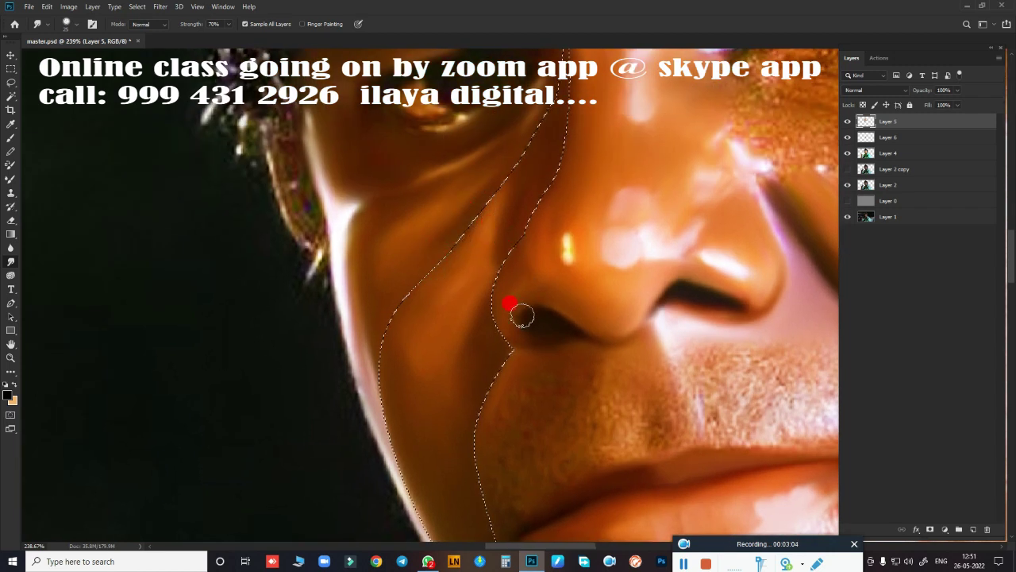
scroll(543, 306, "down", 8)
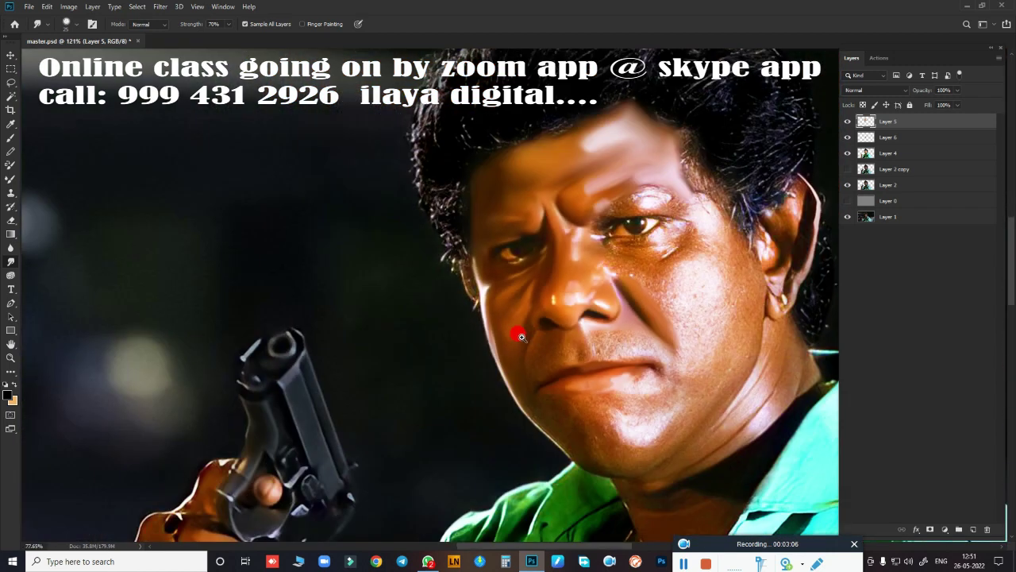
- Zoom in on the lower face and smudge the jawline and lower left cheek toward the lip
scroll(563, 317, "up", 2)
scroll(585, 320, "up", 1)
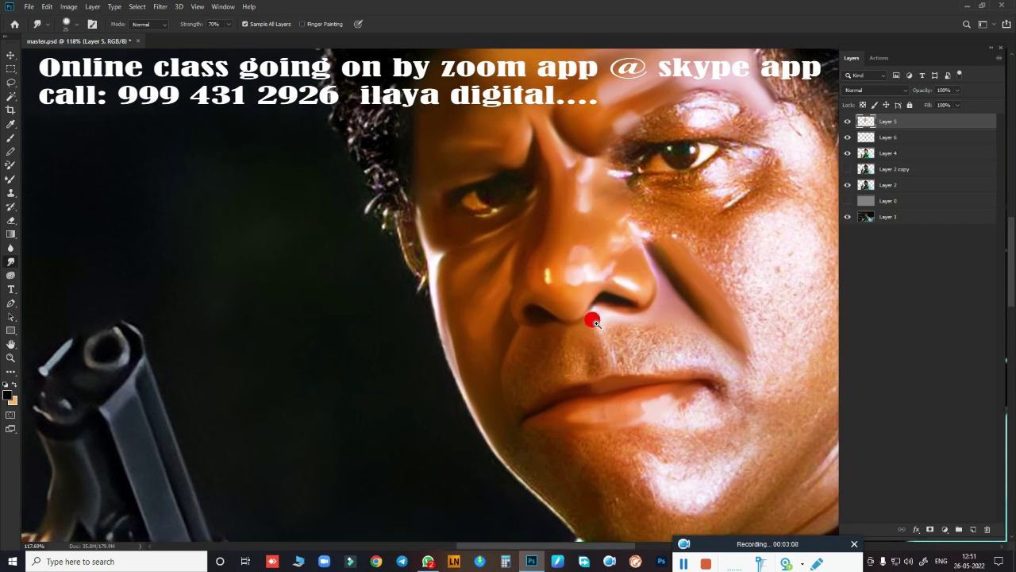
scroll(590, 317, "up", 1)
scroll(531, 241, "up", 1)
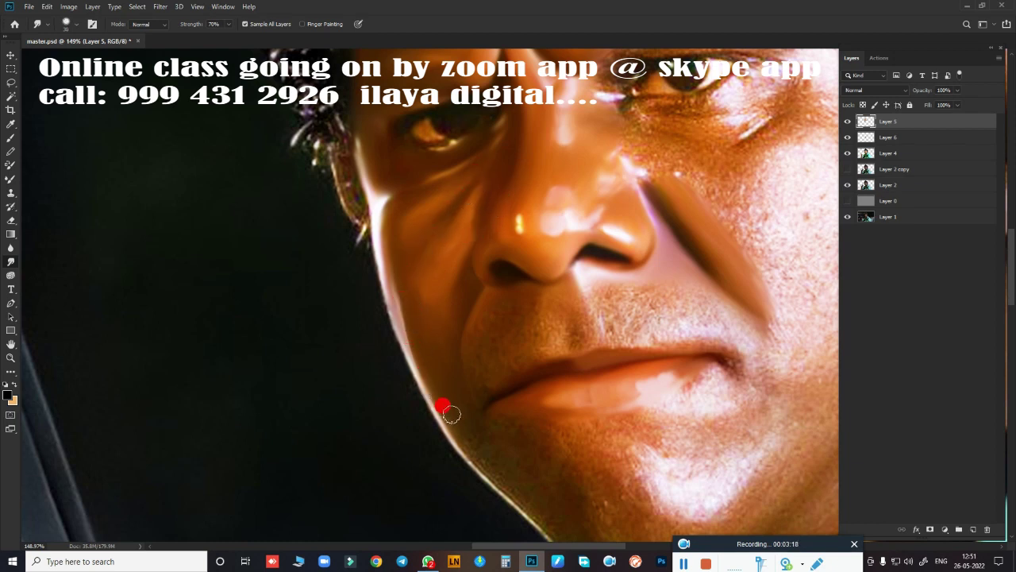
left_click_drag(461, 430, 474, 358)
mouse_move(473, 335)
left_mouse_down()
mouse_move(469, 392)
mouse_move(449, 325)
left_mouse_up()
mouse_move(659, 315)
left_mouse_down()
mouse_move(648, 373)
mouse_move(529, 249)
mouse_move(503, 274)
left_mouse_up()
- At about 256% zoom, smudge the upper lip line and edge smooth
scroll(647, 373, "up", 3)
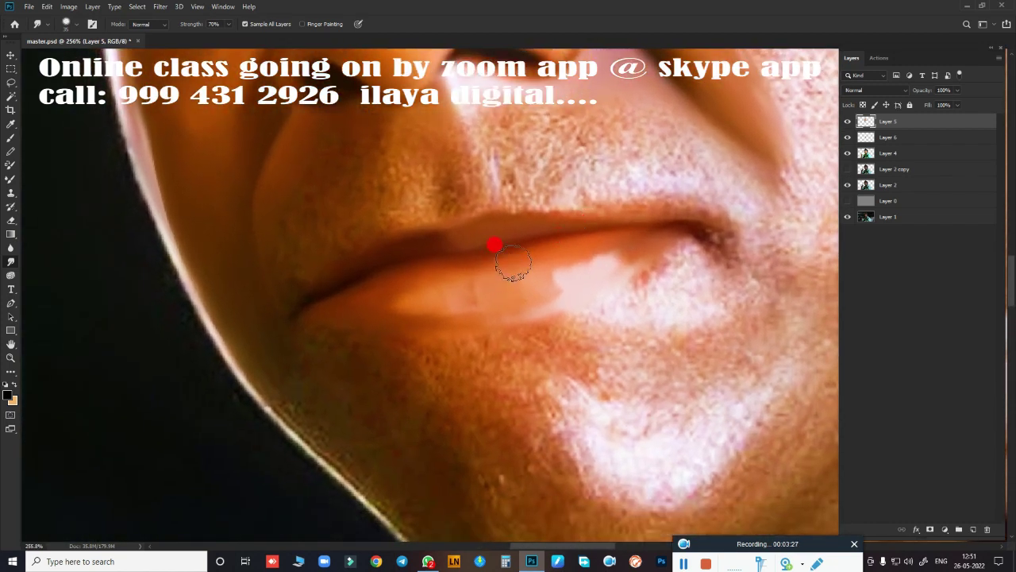
left_click_drag(494, 241, 359, 256)
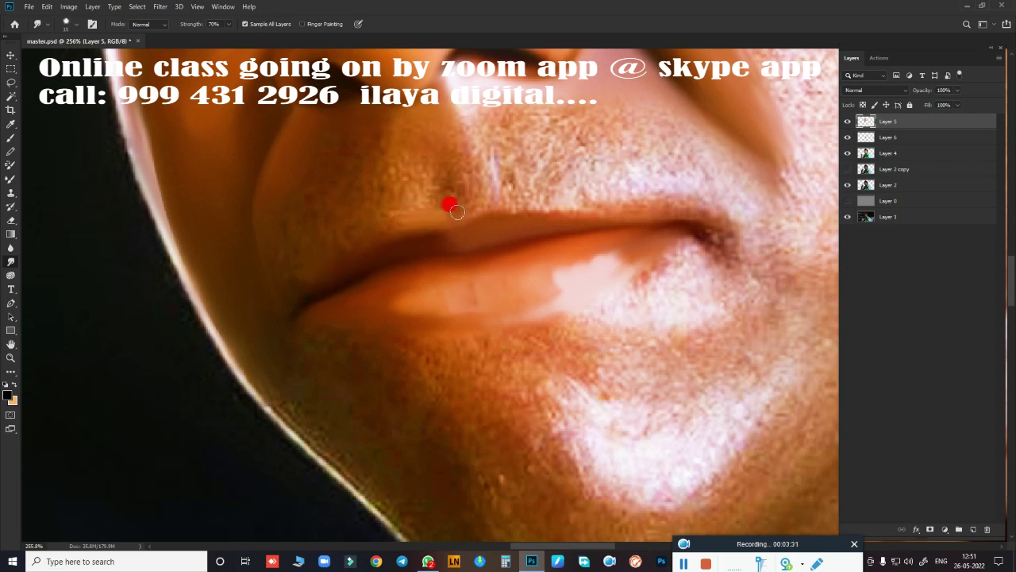
mouse_move(484, 201)
left_mouse_down()
mouse_move(452, 212)
mouse_move(631, 201)
mouse_move(597, 197)
mouse_move(694, 204)
mouse_move(469, 222)
mouse_move(682, 209)
mouse_move(553, 231)
left_mouse_up()
mouse_move(632, 216)
left_mouse_down()
mouse_move(524, 229)
mouse_move(679, 198)
mouse_move(679, 217)
mouse_move(696, 222)
left_mouse_up()
mouse_move(501, 228)
left_mouse_down()
mouse_move(477, 223)
mouse_move(409, 246)
left_mouse_up()
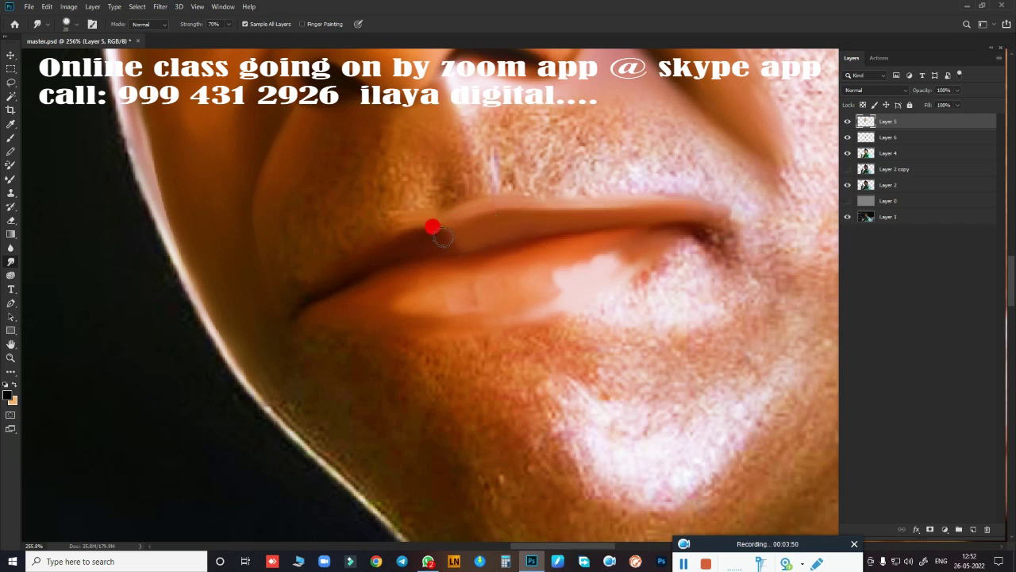
- Soften the lip corner and the skin above the upper lip, extending the lip edge rightward
left_click_drag(381, 237, 301, 312)
mouse_move(390, 247)
left_mouse_down()
mouse_move(358, 267)
mouse_move(441, 205)
left_mouse_up()
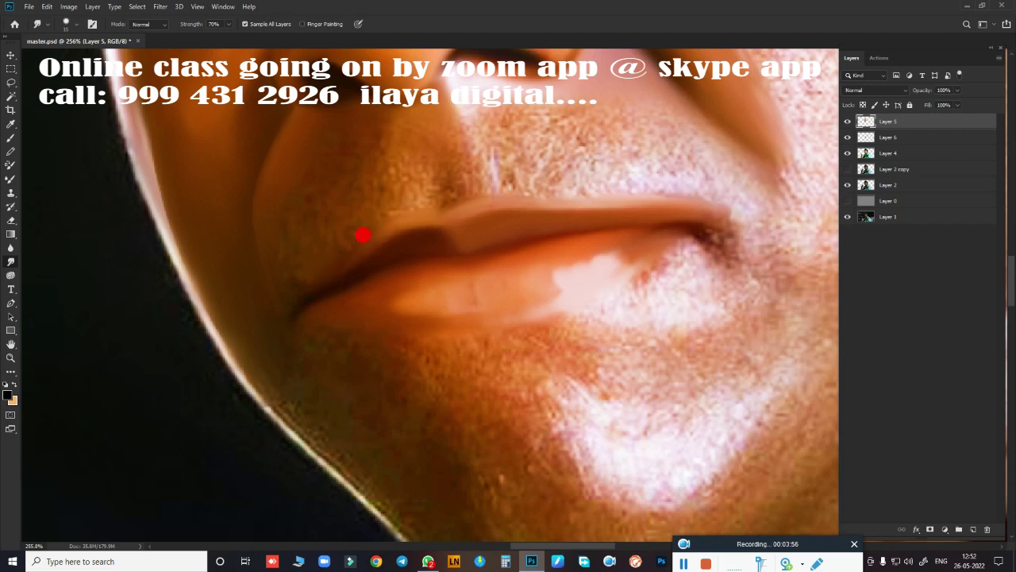
mouse_move(395, 215)
left_mouse_down()
mouse_move(423, 137)
mouse_move(447, 190)
mouse_move(437, 150)
mouse_move(442, 188)
mouse_move(437, 175)
mouse_move(414, 185)
mouse_move(396, 140)
mouse_move(410, 199)
mouse_move(425, 198)
mouse_move(460, 135)
mouse_move(476, 171)
mouse_move(468, 183)
mouse_move(593, 161)
mouse_move(651, 166)
mouse_move(681, 193)
mouse_move(719, 198)
mouse_move(743, 220)
mouse_move(736, 158)
mouse_move(641, 122)
mouse_move(495, 139)
mouse_move(584, 148)
mouse_move(594, 114)
mouse_move(678, 146)
mouse_move(694, 118)
mouse_move(640, 122)
mouse_move(609, 143)
mouse_move(596, 187)
mouse_move(482, 87)
mouse_move(512, 170)
mouse_move(437, 119)
mouse_move(493, 197)
mouse_move(560, 182)
mouse_move(703, 182)
mouse_move(590, 179)
mouse_move(358, 140)
mouse_move(334, 125)
left_mouse_up()
mouse_move(296, 276)
left_mouse_down()
mouse_move(283, 278)
mouse_move(290, 297)
mouse_move(301, 229)
mouse_move(338, 240)
mouse_move(351, 198)
mouse_move(386, 217)
mouse_move(288, 235)
mouse_move(322, 157)
mouse_move(358, 175)
left_mouse_up()
mouse_move(381, 118)
left_mouse_down()
mouse_move(419, 215)
mouse_move(436, 122)
mouse_move(428, 196)
mouse_move(328, 281)
mouse_move(431, 227)
mouse_move(369, 275)
mouse_move(558, 200)
mouse_move(541, 213)
mouse_move(658, 185)
mouse_move(460, 200)
mouse_move(445, 130)
mouse_move(431, 130)
mouse_move(437, 183)
mouse_move(384, 132)
mouse_move(418, 181)
mouse_move(412, 129)
mouse_move(424, 125)
mouse_move(441, 142)
mouse_move(447, 196)
mouse_move(441, 125)
mouse_move(449, 199)
mouse_move(468, 237)
mouse_move(338, 297)
left_mouse_up()
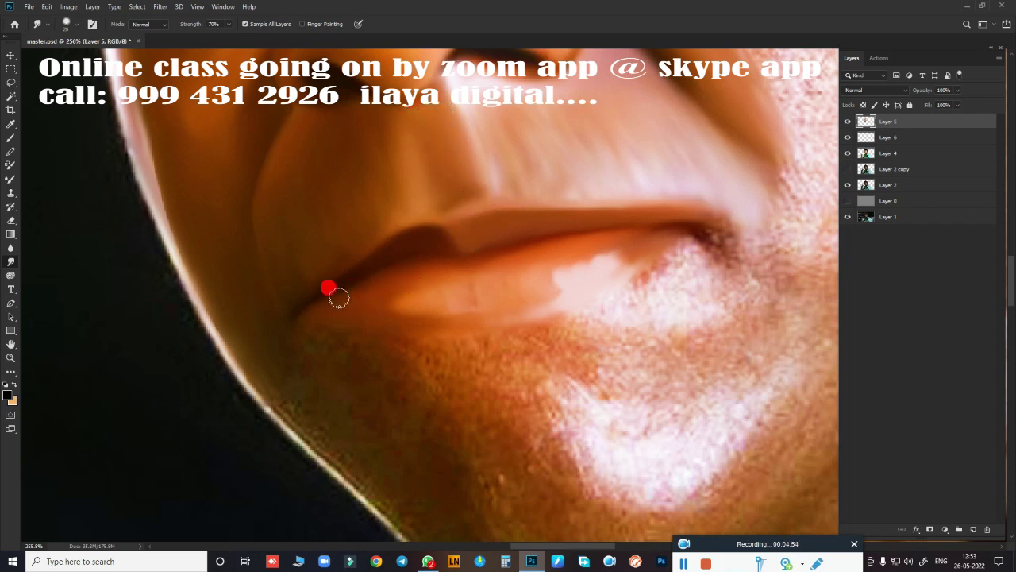
left_click_drag(423, 265, 453, 260)
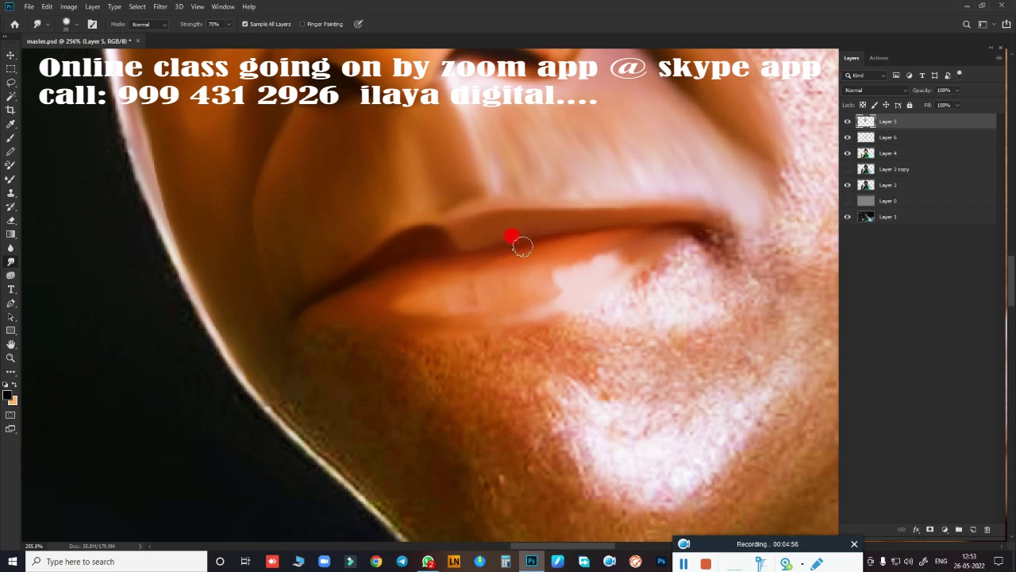
left_click_drag(599, 231, 675, 216)
scroll(556, 356, "down", 5)
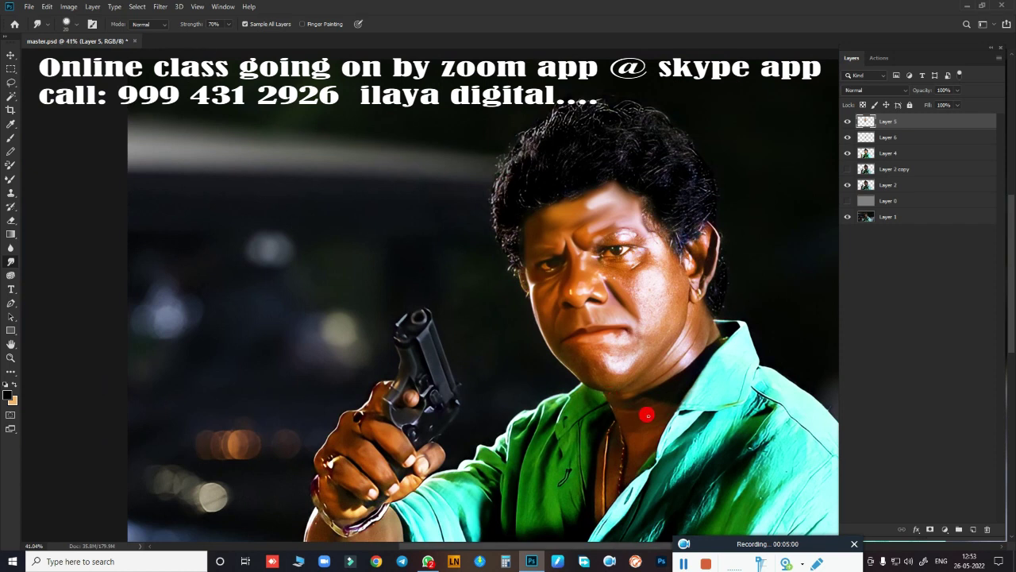
scroll(569, 320, "up", 7)
scroll(664, 325, "up", 3)
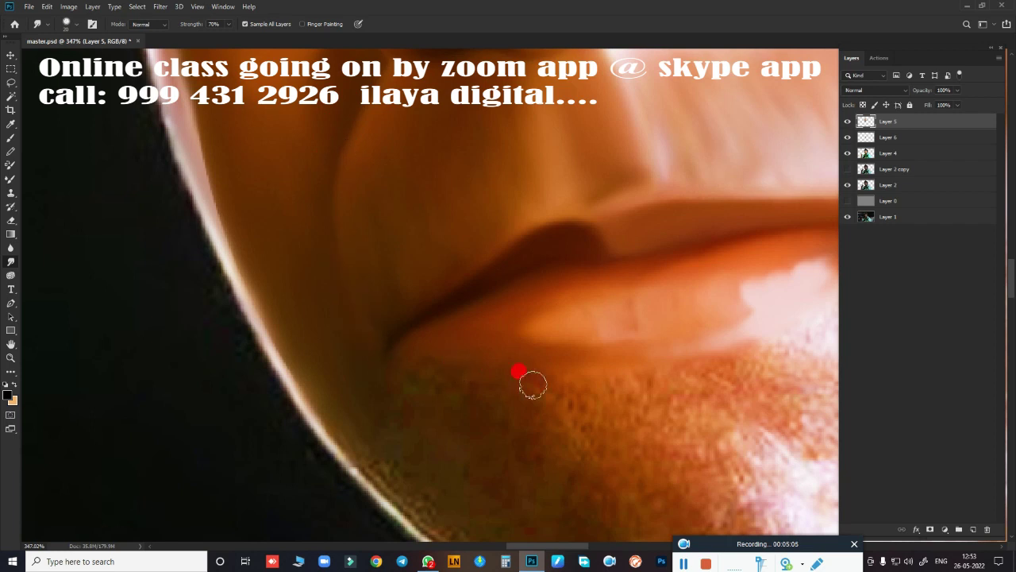
scroll(520, 381, "down", 3)
scroll(511, 405, "down", 2)
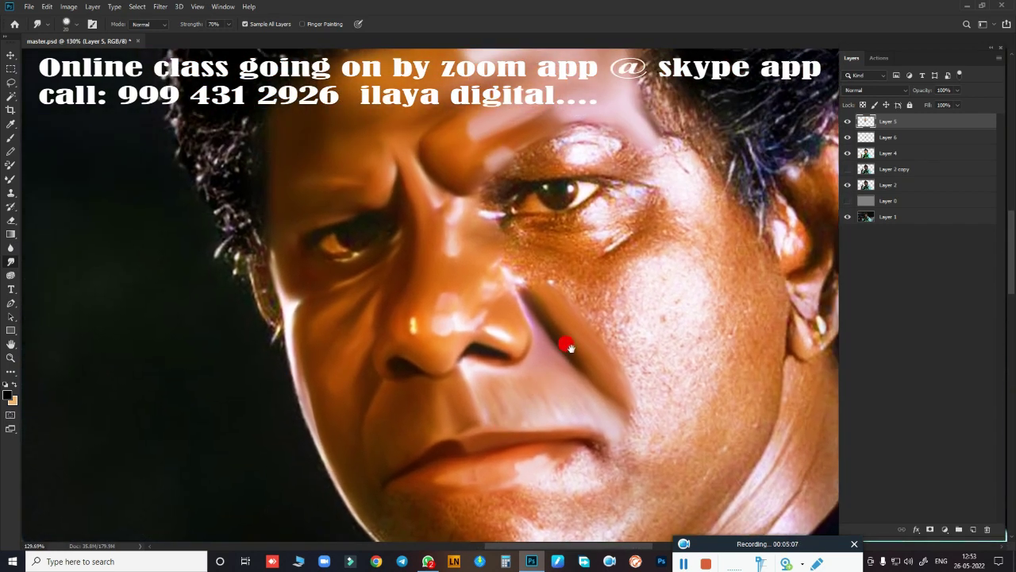
left_click_drag(567, 344, 422, 347)
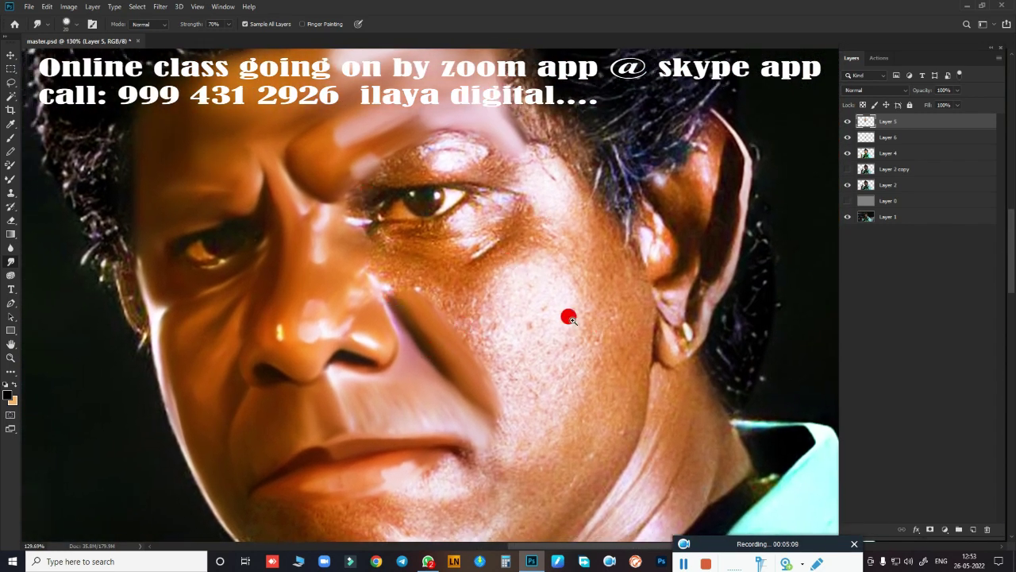
scroll(569, 318, "down", 2)
scroll(549, 315, "up", 2)
left_click_drag(549, 315, 569, 158)
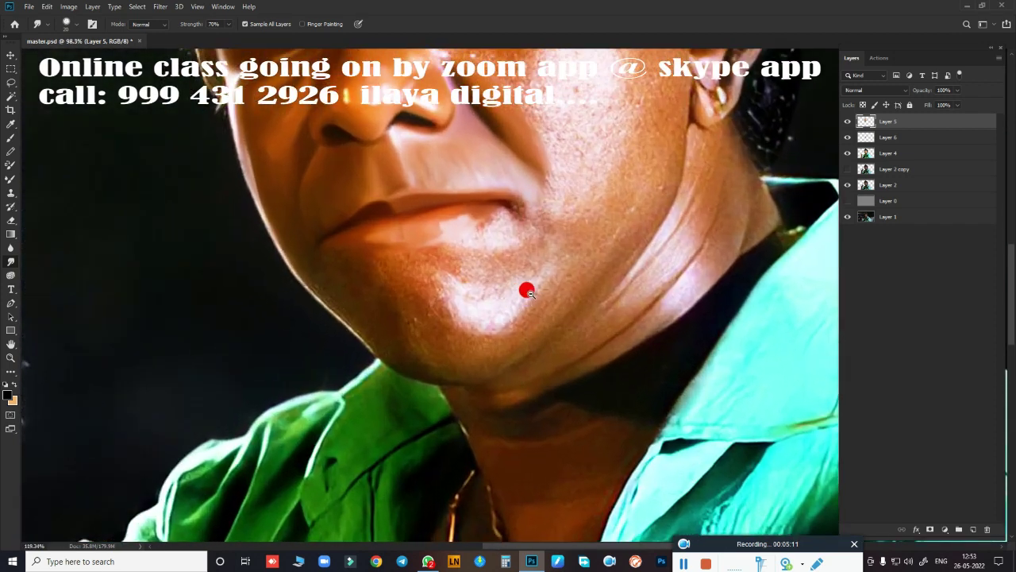
scroll(527, 291, "up", 2)
left_click_drag(544, 275, 556, 309)
scroll(555, 309, "down", 2)
scroll(540, 309, "up", 1)
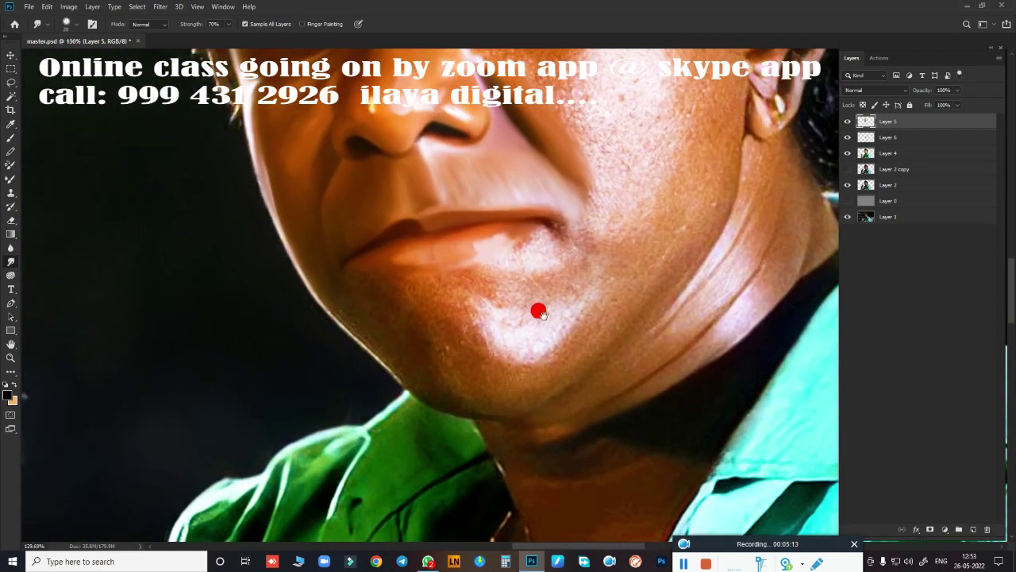
- Trace the pale chin highlight with a Pen path and load it as a selection
key("p")
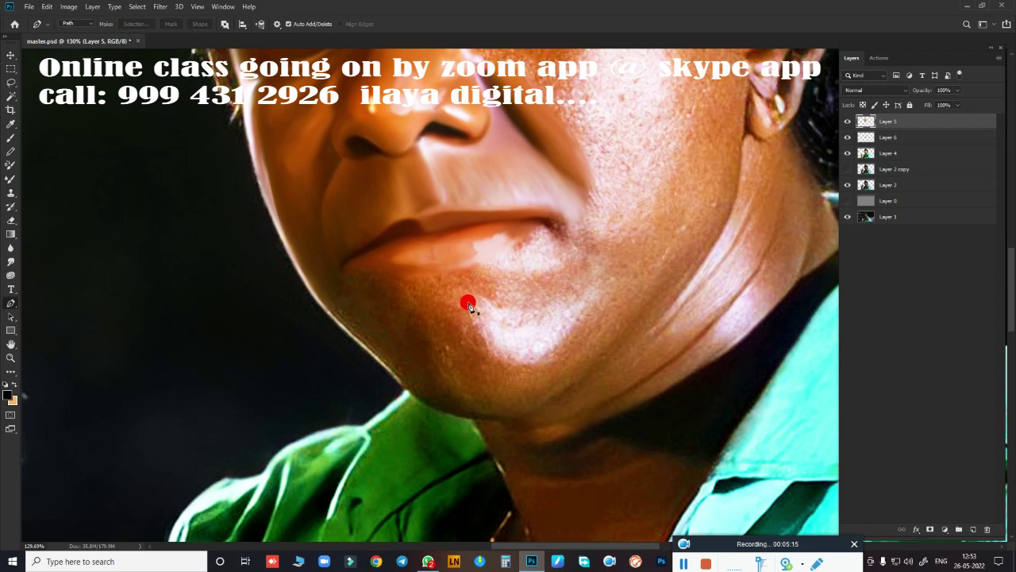
left_click(469, 303)
left_click(596, 297)
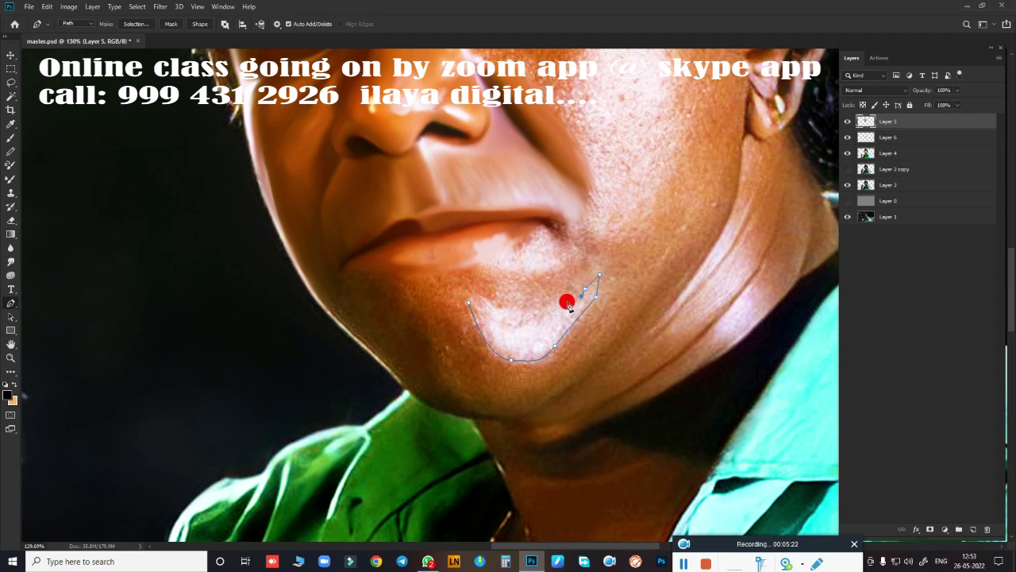
left_click_drag(568, 307, 532, 312)
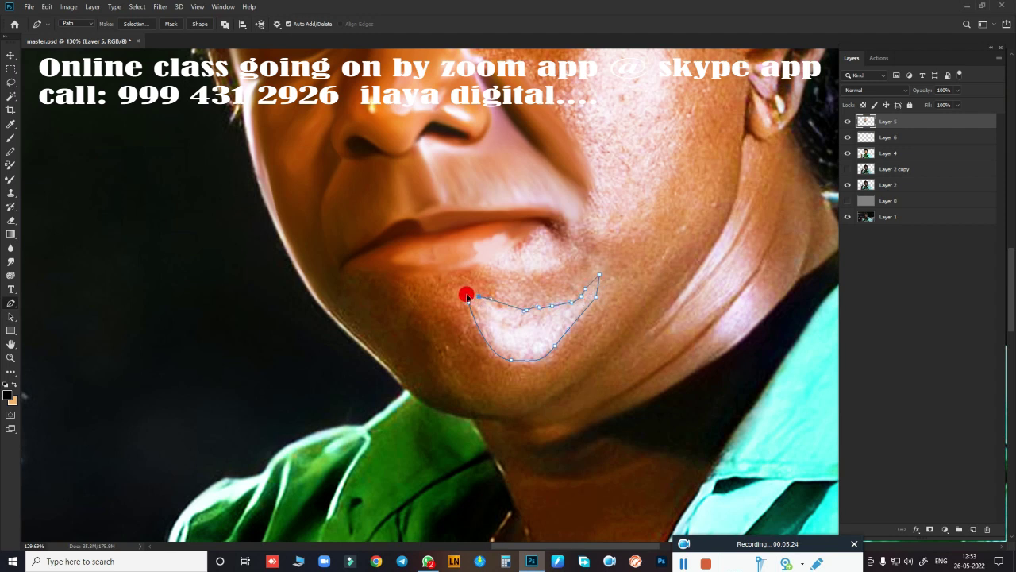
key("ctrl+Return")
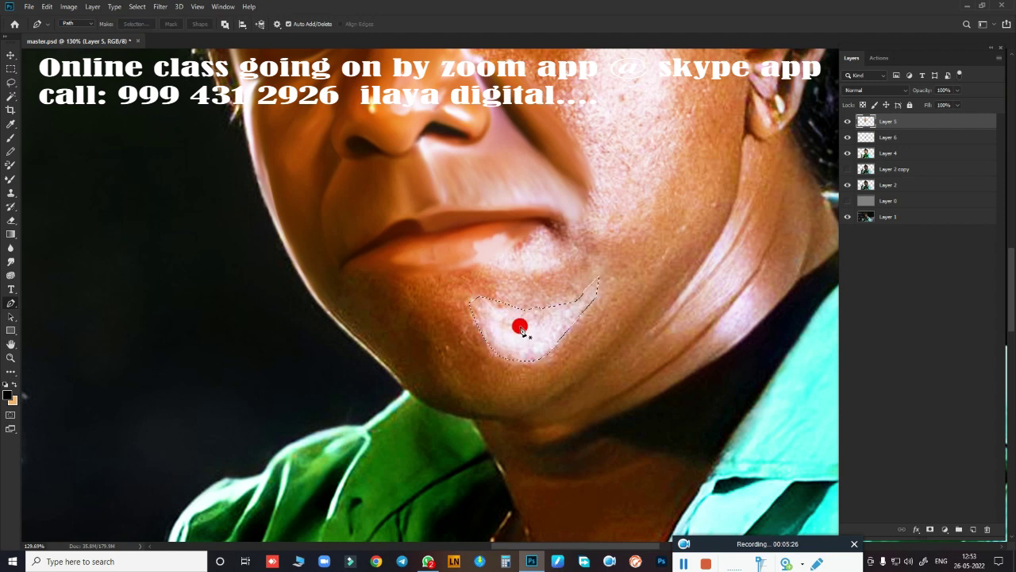
- Smudge the pale tone inside the chin selection into an even patch, softening its edges
key("r")
left_click_drag(519, 336, 481, 300)
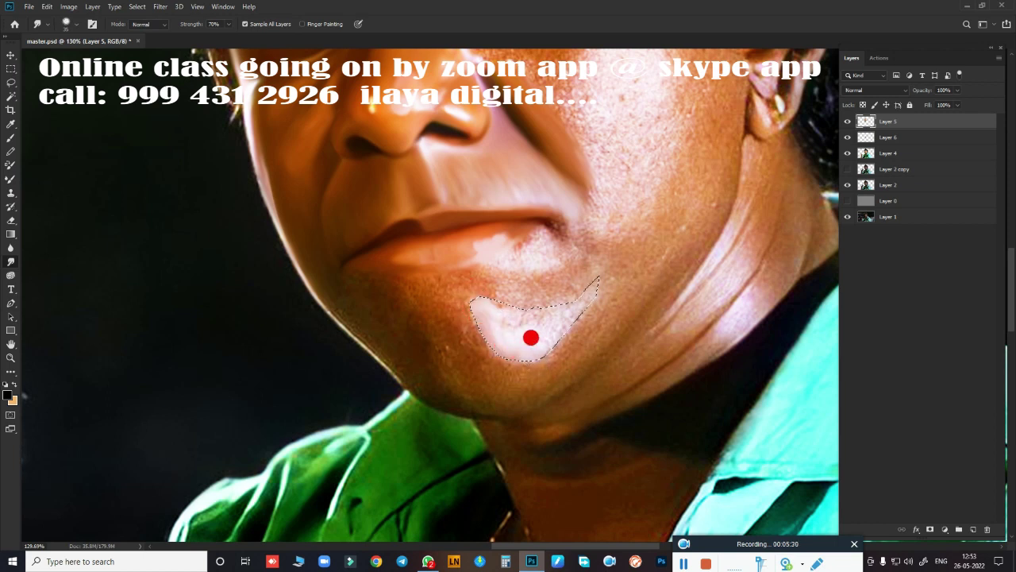
mouse_move(530, 338)
left_mouse_down()
mouse_move(578, 294)
mouse_move(535, 318)
mouse_move(479, 295)
mouse_move(553, 295)
left_mouse_up()
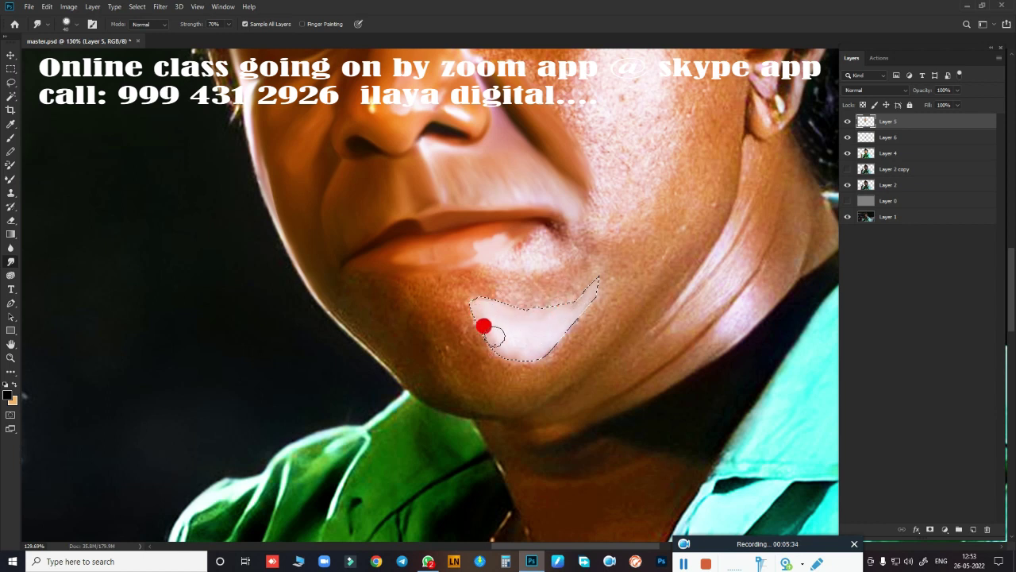
mouse_move(483, 325)
left_mouse_down()
mouse_move(521, 349)
mouse_move(543, 334)
left_mouse_up()
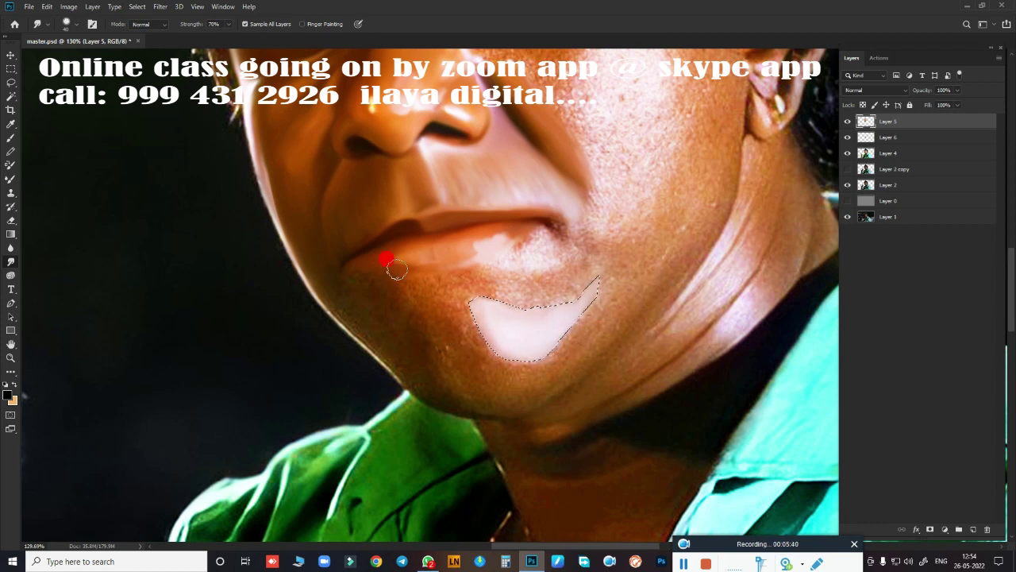
left_click_drag(492, 291, 483, 288)
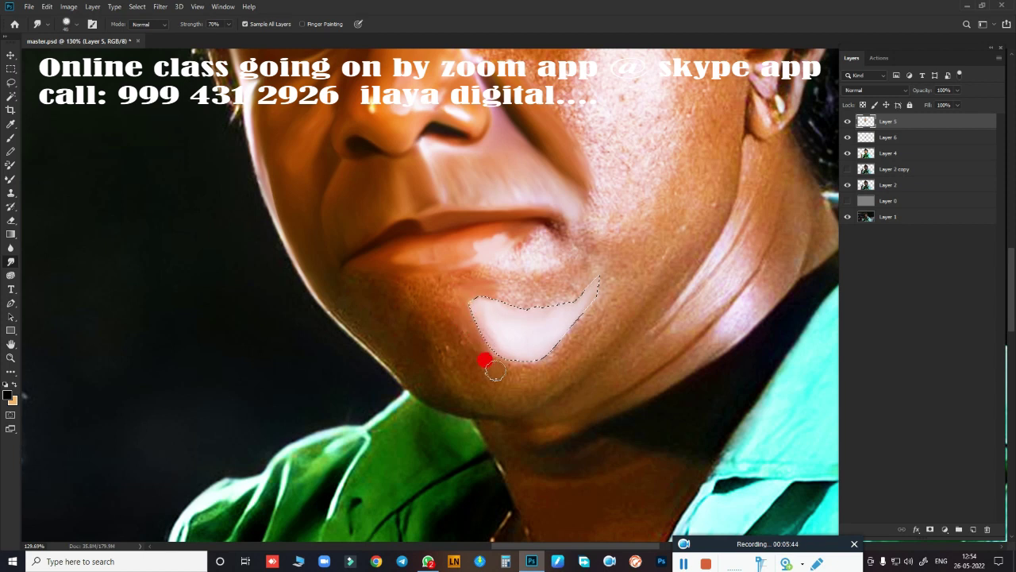
left_click_drag(495, 370, 494, 360)
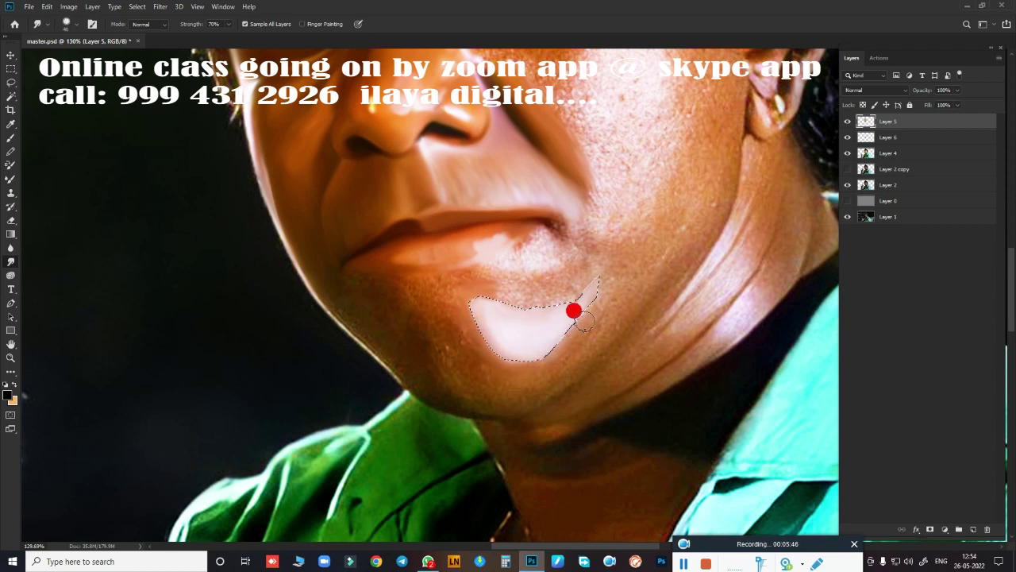
left_click_drag(609, 264, 579, 298)
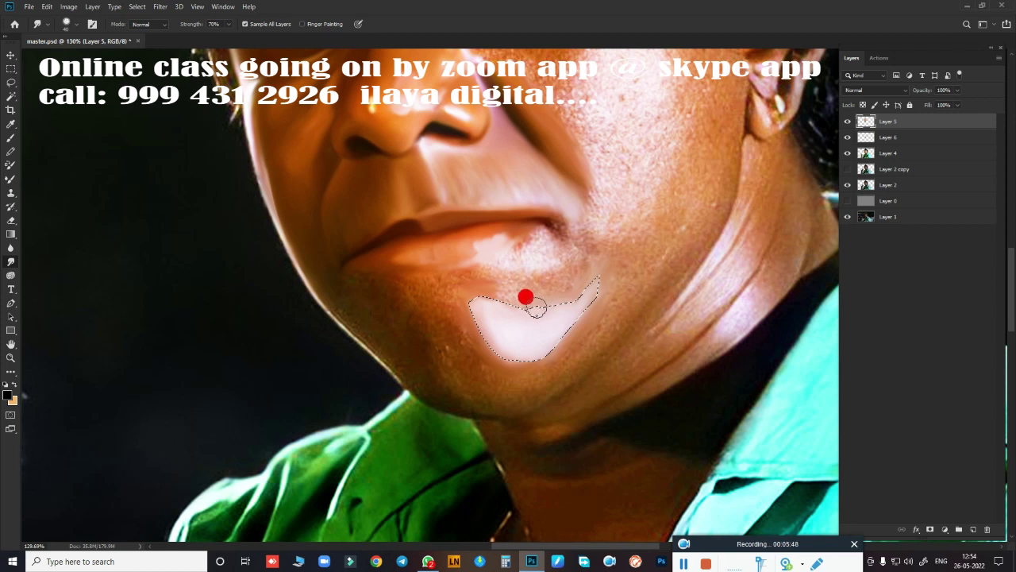
mouse_move(535, 307)
left_mouse_down()
mouse_move(573, 327)
mouse_move(596, 302)
mouse_move(534, 350)
mouse_move(533, 401)
left_mouse_up()
scroll(538, 411, "down", 5)
- Smudge the chin tone toward the lip and smooth the skin below and over the lower lip
scroll(524, 408, "up", 4)
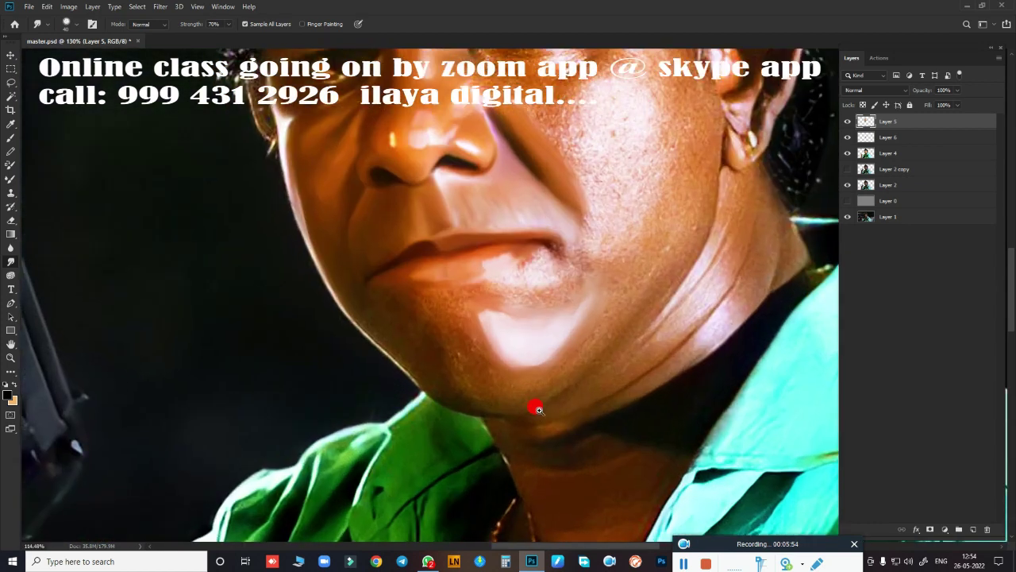
scroll(492, 317, "up", 2)
mouse_move(497, 300)
left_mouse_down()
mouse_move(454, 271)
mouse_move(525, 268)
mouse_move(510, 267)
mouse_move(607, 242)
mouse_move(565, 327)
mouse_move(470, 325)
left_mouse_up()
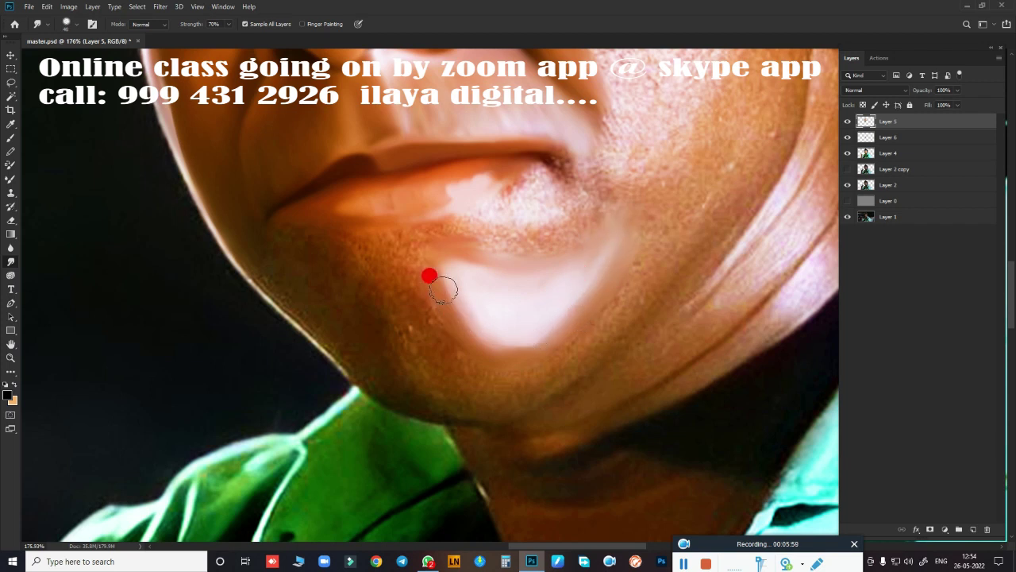
mouse_move(429, 276)
left_mouse_down()
mouse_move(483, 336)
mouse_move(569, 293)
mouse_move(453, 222)
mouse_move(351, 237)
mouse_move(268, 223)
left_mouse_up()
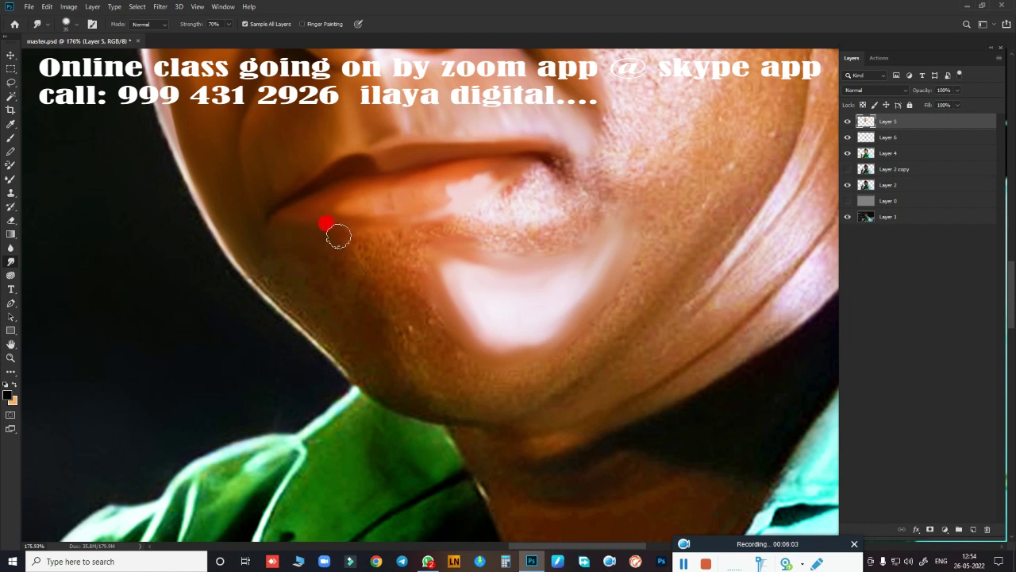
mouse_move(343, 262)
left_mouse_down()
mouse_move(328, 277)
mouse_move(347, 286)
mouse_move(356, 270)
left_mouse_up()
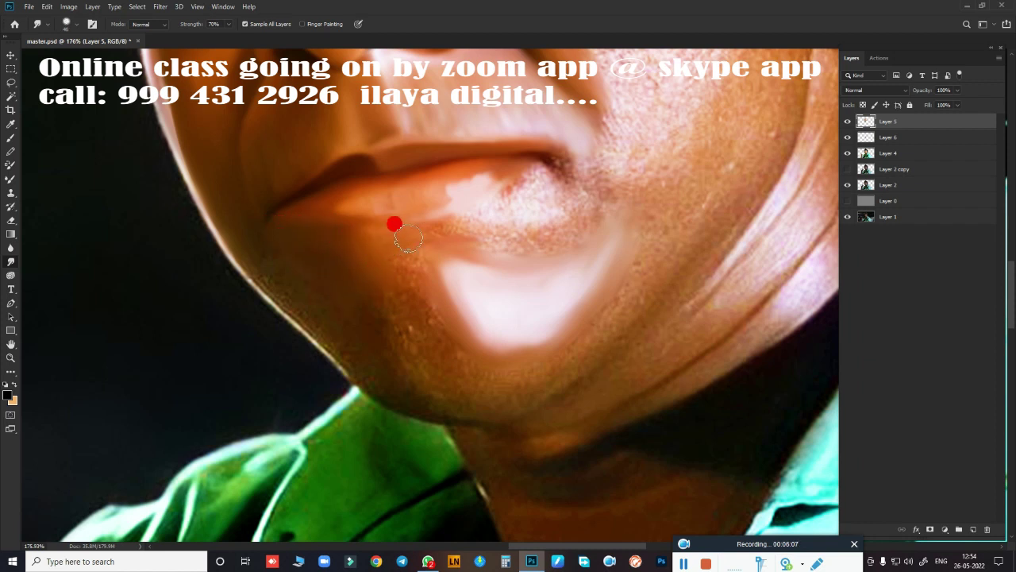
mouse_move(381, 242)
left_mouse_down()
mouse_move(524, 209)
mouse_move(529, 185)
mouse_move(516, 191)
mouse_move(539, 176)
mouse_move(426, 235)
mouse_move(545, 203)
mouse_move(468, 238)
mouse_move(524, 238)
mouse_move(474, 241)
mouse_move(564, 197)
mouse_move(554, 180)
mouse_move(540, 182)
mouse_move(551, 178)
mouse_move(504, 218)
mouse_move(360, 240)
mouse_move(372, 230)
left_mouse_up()
mouse_move(458, 222)
left_mouse_down()
mouse_move(528, 175)
mouse_move(507, 251)
mouse_move(451, 240)
mouse_move(513, 245)
mouse_move(465, 236)
mouse_move(523, 256)
mouse_move(583, 198)
mouse_move(567, 233)
mouse_move(551, 209)
mouse_move(607, 225)
mouse_move(581, 259)
mouse_move(519, 277)
mouse_move(598, 190)
mouse_move(582, 182)
mouse_move(608, 132)
mouse_move(610, 282)
left_mouse_up()
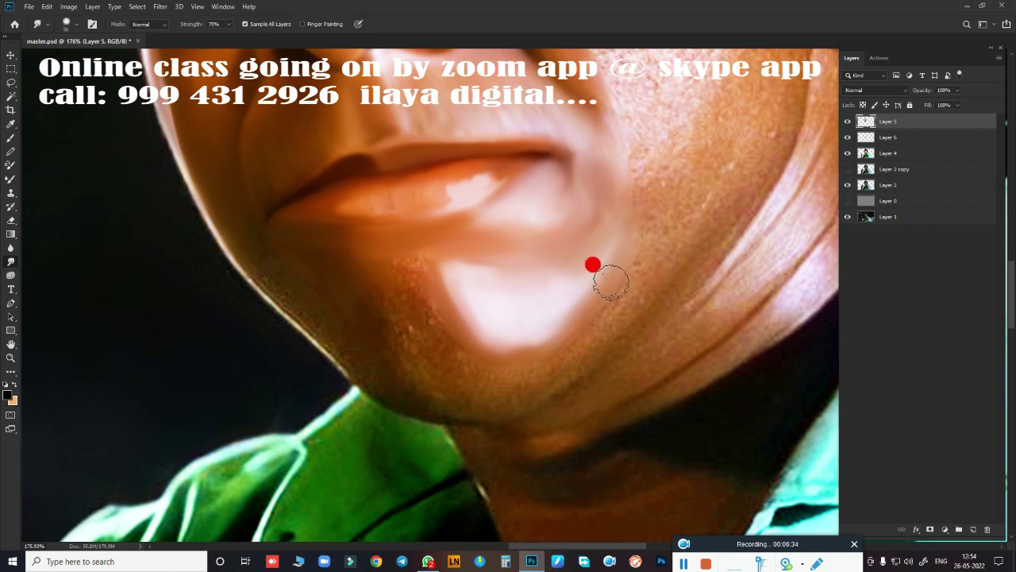
mouse_move(418, 312)
left_mouse_down()
mouse_move(408, 279)
mouse_move(377, 295)
mouse_move(408, 348)
mouse_move(254, 263)
mouse_move(341, 338)
mouse_move(307, 306)
mouse_move(315, 301)
mouse_move(259, 259)
mouse_move(347, 339)
mouse_move(358, 309)
mouse_move(431, 390)
mouse_move(381, 371)
mouse_move(406, 394)
mouse_move(492, 408)
mouse_move(370, 339)
mouse_move(440, 340)
mouse_move(449, 354)
mouse_move(417, 326)
mouse_move(490, 380)
mouse_move(574, 370)
mouse_move(501, 400)
mouse_move(542, 386)
mouse_move(395, 374)
mouse_move(411, 378)
mouse_move(576, 290)
mouse_move(667, 204)
mouse_move(674, 227)
mouse_move(709, 209)
mouse_move(587, 354)
mouse_move(659, 240)
mouse_move(535, 344)
mouse_move(542, 386)
left_mouse_up()
mouse_move(564, 302)
left_mouse_down()
mouse_move(558, 336)
mouse_move(505, 318)
left_mouse_up()
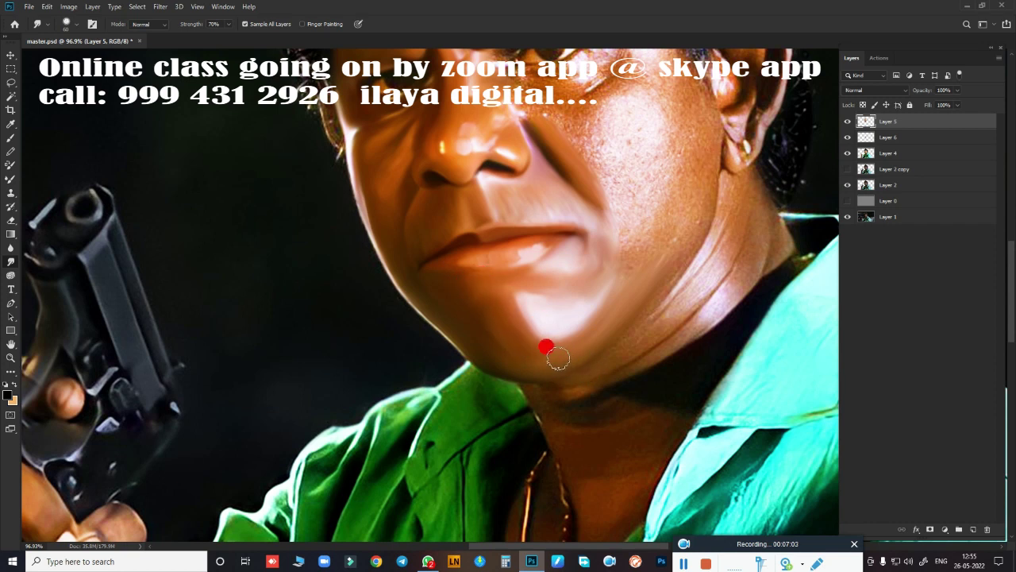
- Smudge along the jaw, then smooth the right cheek skin up toward the ear
mouse_move(526, 302)
left_mouse_down()
mouse_move(519, 294)
mouse_move(540, 341)
mouse_move(604, 295)
left_mouse_up()
mouse_move(658, 206)
left_mouse_down()
mouse_move(567, 333)
mouse_move(641, 274)
mouse_move(665, 220)
mouse_move(664, 263)
mouse_move(621, 230)
mouse_move(643, 155)
left_mouse_up()
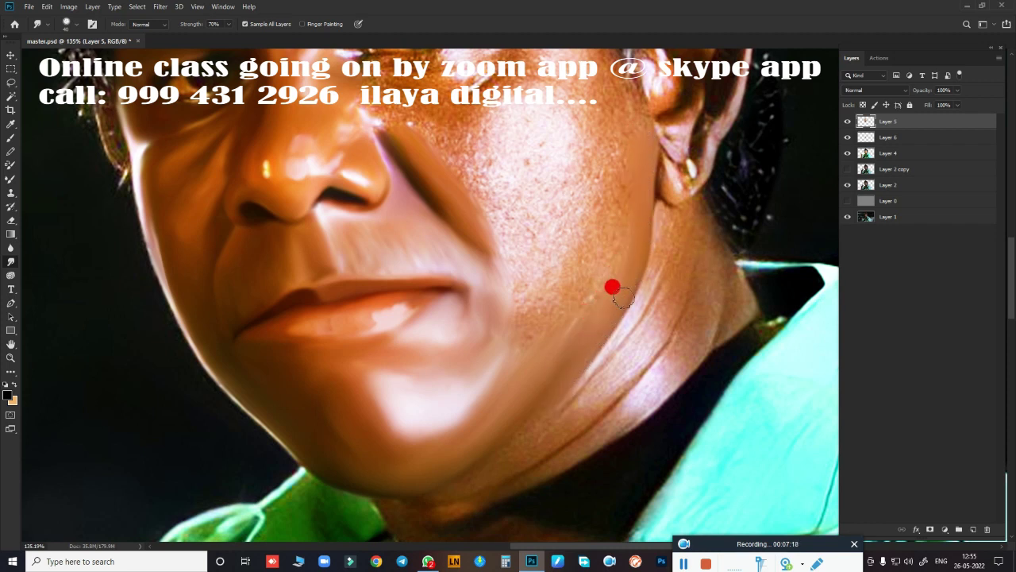
mouse_move(622, 297)
left_mouse_down()
mouse_move(595, 176)
mouse_move(612, 101)
mouse_move(604, 89)
mouse_move(628, 100)
mouse_move(631, 212)
mouse_move(605, 116)
mouse_move(577, 125)
mouse_move(589, 118)
mouse_move(608, 161)
mouse_move(615, 154)
mouse_move(607, 212)
mouse_move(620, 186)
mouse_move(613, 158)
mouse_move(612, 246)
mouse_move(601, 246)
mouse_move(633, 217)
mouse_move(601, 318)
mouse_move(551, 294)
mouse_move(518, 332)
mouse_move(505, 299)
mouse_move(517, 347)
mouse_move(508, 334)
mouse_move(545, 333)
mouse_move(572, 306)
mouse_move(540, 357)
mouse_move(551, 238)
mouse_move(518, 276)
mouse_move(499, 245)
mouse_move(504, 280)
mouse_move(540, 247)
mouse_move(533, 163)
mouse_move(484, 135)
mouse_move(503, 105)
mouse_move(515, 136)
mouse_move(549, 142)
mouse_move(455, 167)
mouse_move(482, 172)
mouse_move(500, 204)
mouse_move(450, 174)
mouse_move(485, 186)
mouse_move(503, 162)
mouse_move(506, 210)
mouse_move(473, 209)
mouse_move(544, 240)
mouse_move(535, 177)
mouse_move(558, 159)
mouse_move(574, 211)
mouse_move(533, 217)
mouse_move(600, 166)
mouse_move(561, 299)
mouse_move(539, 305)
left_mouse_up()
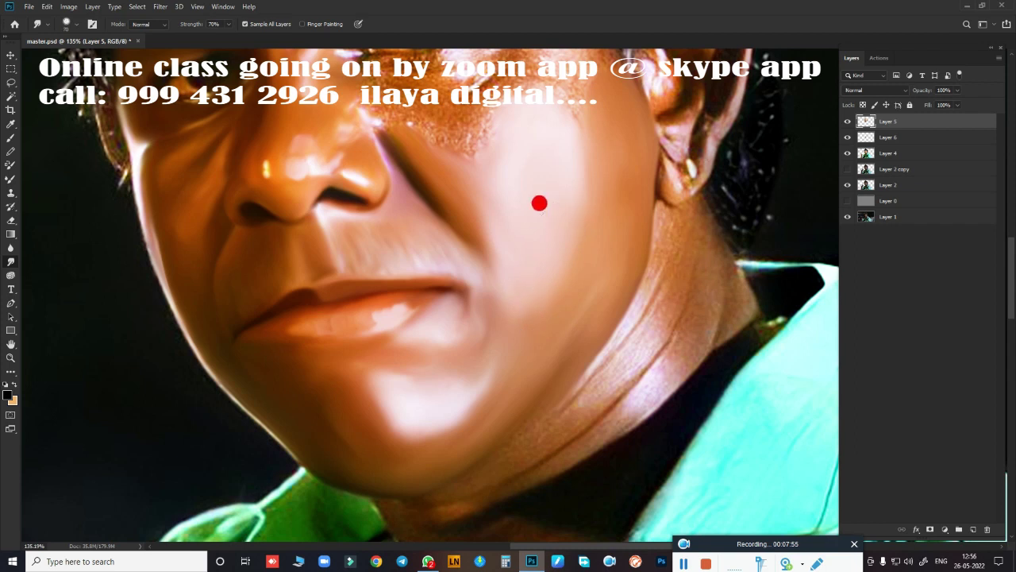
- Smudge the cheek from near the mouth up to the outer eye corner and temple
mouse_move(528, 267)
left_mouse_down()
mouse_move(545, 296)
mouse_move(517, 302)
left_mouse_up()
mouse_move(539, 251)
left_mouse_down()
mouse_move(563, 290)
mouse_move(587, 141)
mouse_move(616, 165)
left_mouse_up()
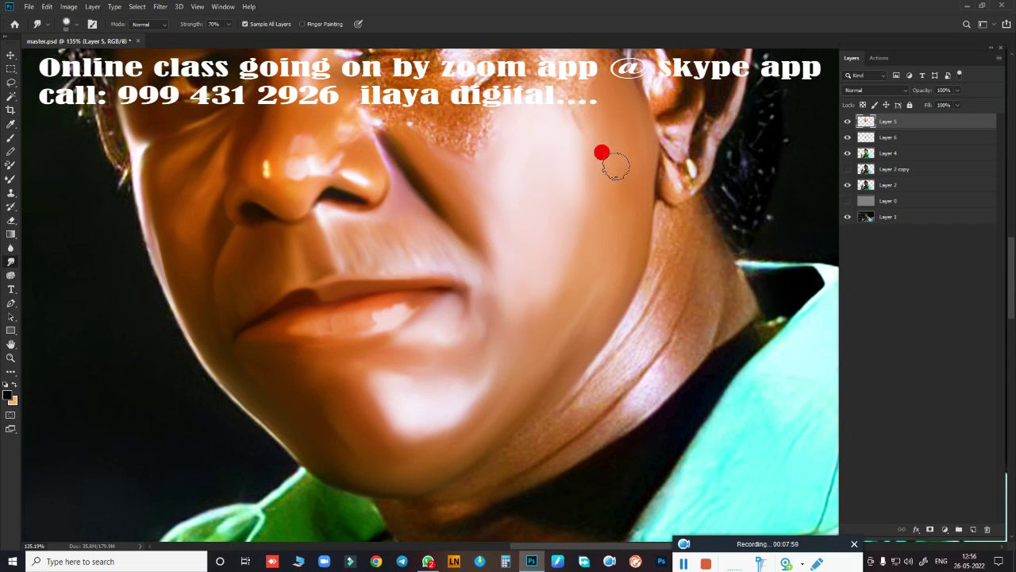
mouse_move(590, 307)
left_mouse_down()
mouse_move(530, 177)
mouse_move(592, 374)
left_mouse_up()
mouse_move(606, 214)
left_mouse_down()
mouse_move(620, 229)
mouse_move(560, 139)
mouse_move(594, 204)
mouse_move(590, 182)
mouse_move(582, 218)
mouse_move(595, 224)
mouse_move(601, 190)
mouse_move(618, 276)
mouse_move(581, 268)
mouse_move(593, 257)
mouse_move(577, 277)
mouse_move(611, 288)
mouse_move(615, 209)
mouse_move(639, 245)
left_mouse_up()
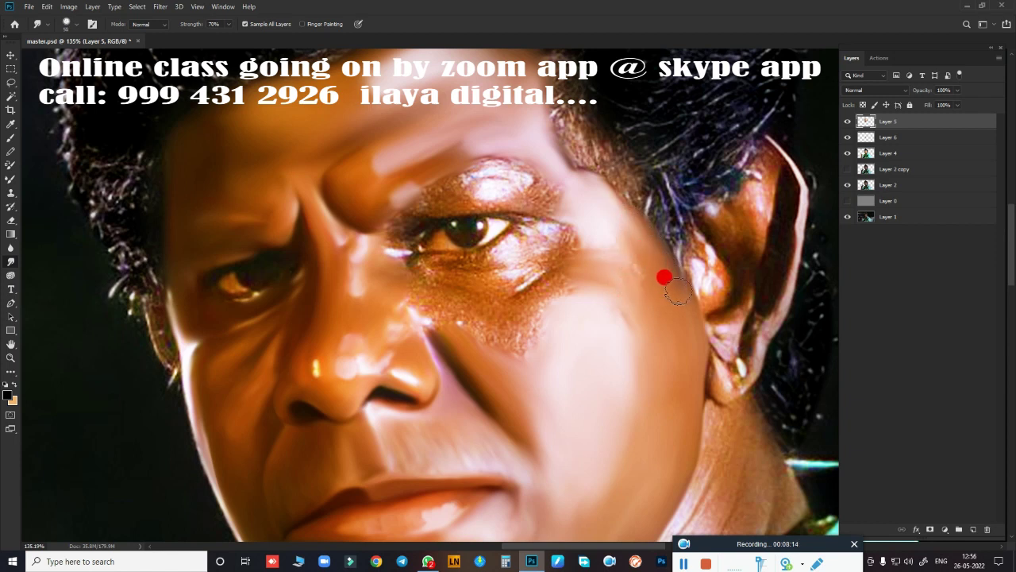
mouse_move(675, 292)
left_mouse_down()
mouse_move(615, 247)
mouse_move(637, 251)
mouse_move(656, 293)
mouse_move(646, 318)
mouse_move(606, 306)
mouse_move(540, 389)
mouse_move(641, 300)
left_mouse_up()
- Zoom in on the right eye and trace a curved Pen path under the lower eyelid
scroll(642, 300, "down", 5)
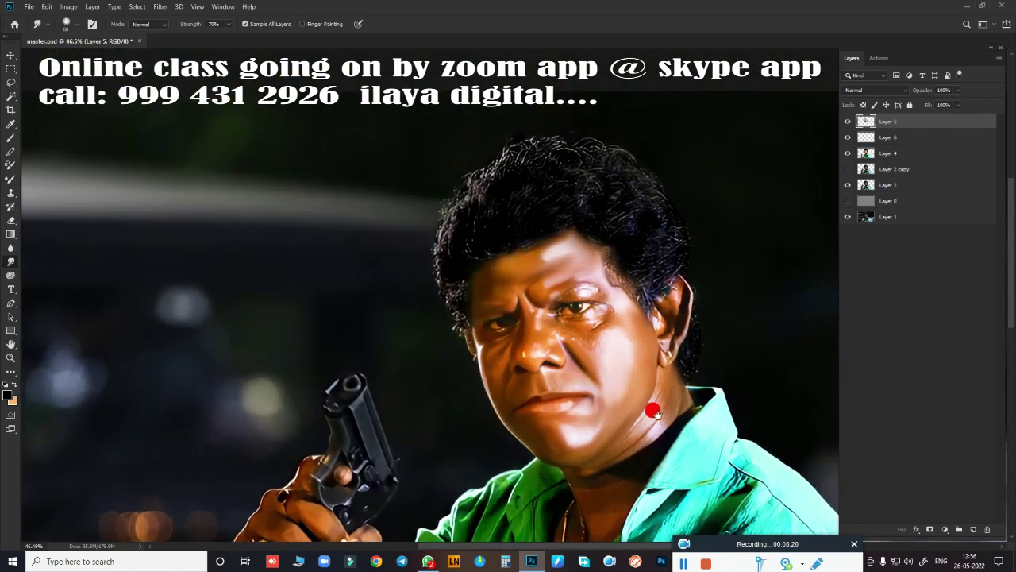
scroll(620, 333, "up", 2)
scroll(601, 265, "up", 1)
scroll(637, 275, "up", 2)
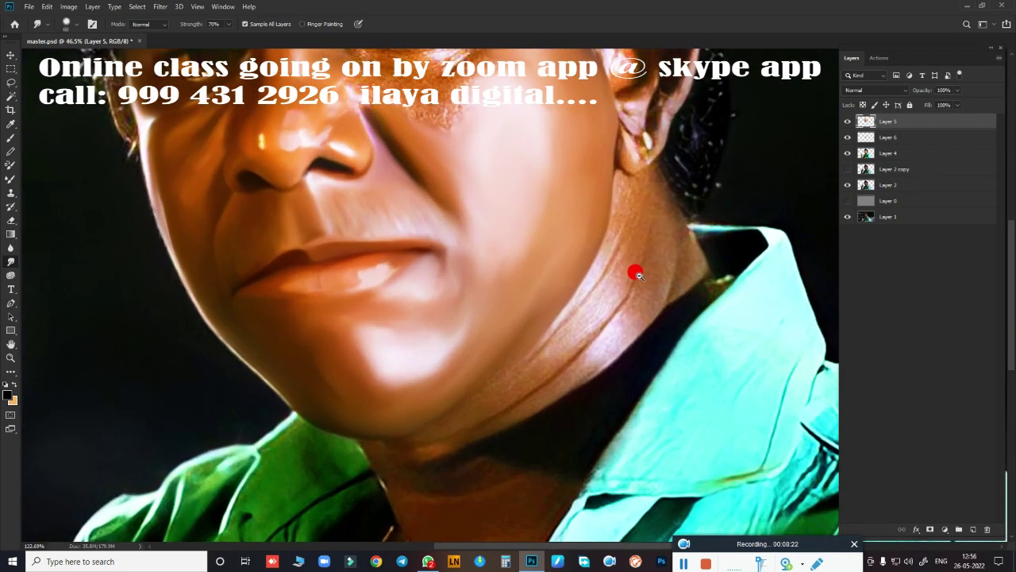
scroll(580, 188, "up", 1)
scroll(512, 151, "up", 2)
scroll(555, 287, "up", 1)
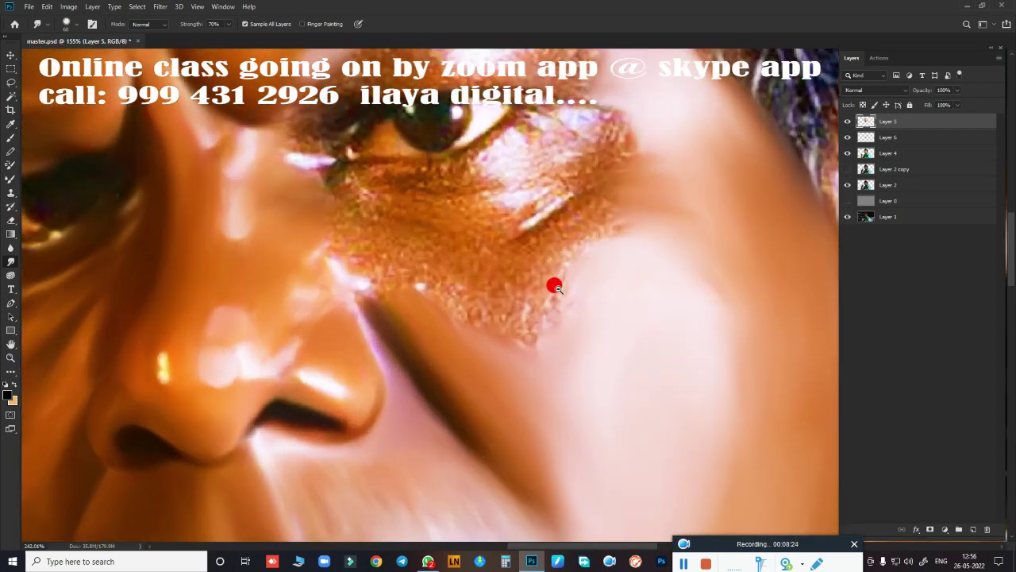
scroll(556, 287, "down", 2)
scroll(578, 299, "down", 2)
scroll(597, 265, "up", 3)
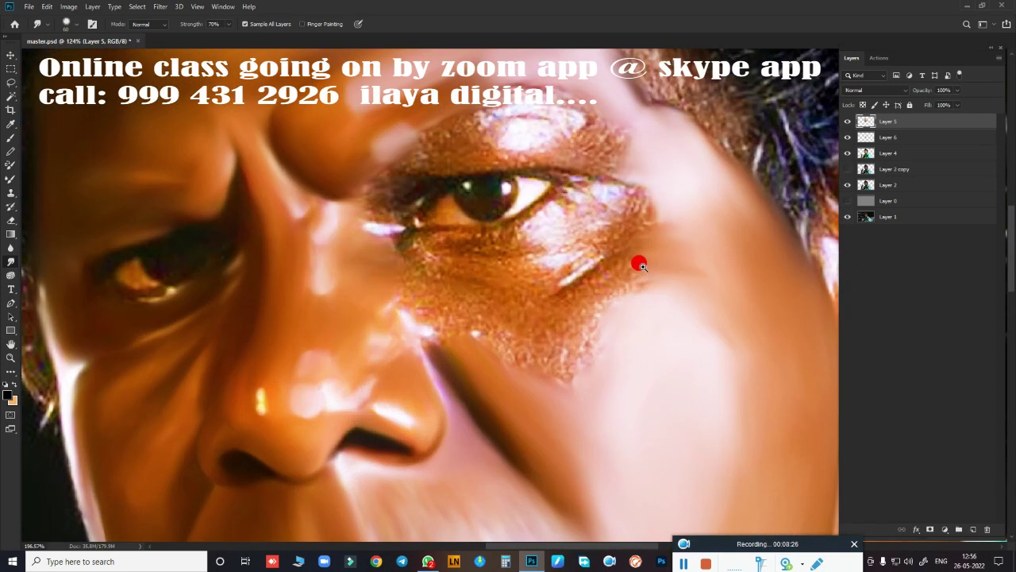
scroll(640, 264, "up", 1)
key("p")
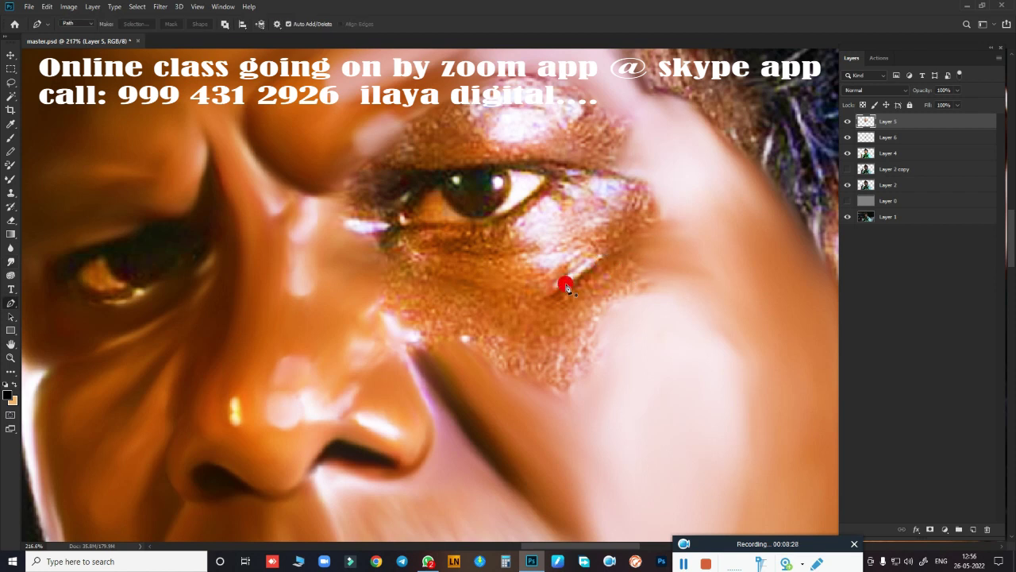
left_click(382, 252)
left_click(619, 235)
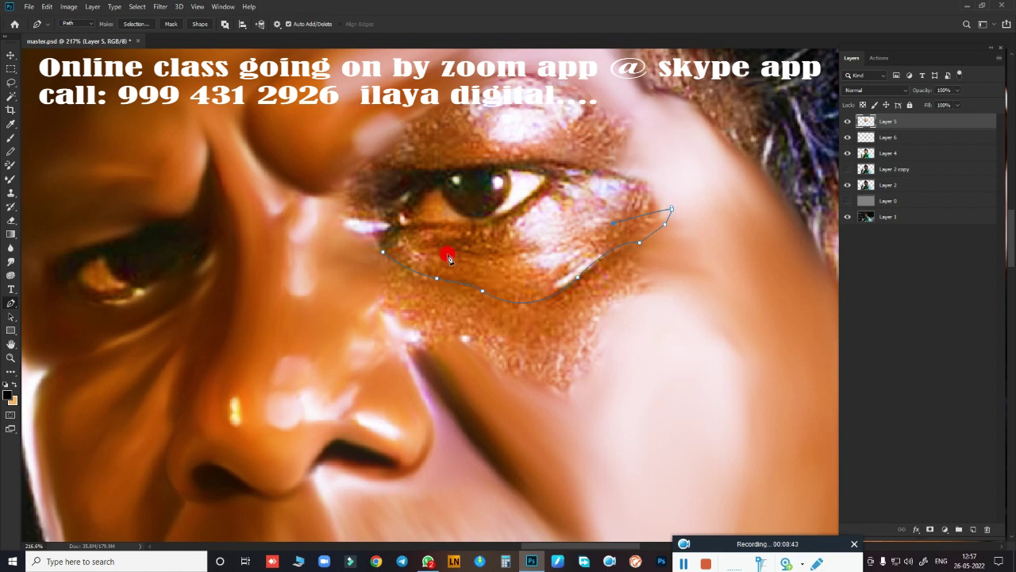
left_click_drag(409, 234, 343, 236)
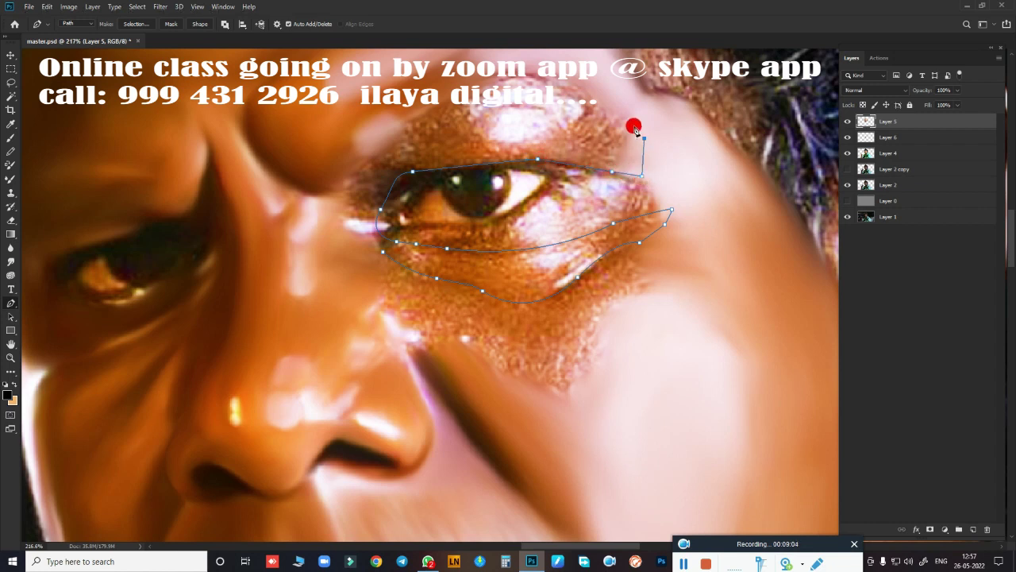
- Extend the path over the upper eyelid with a curved point
left_click_drag(607, 114, 631, 162)
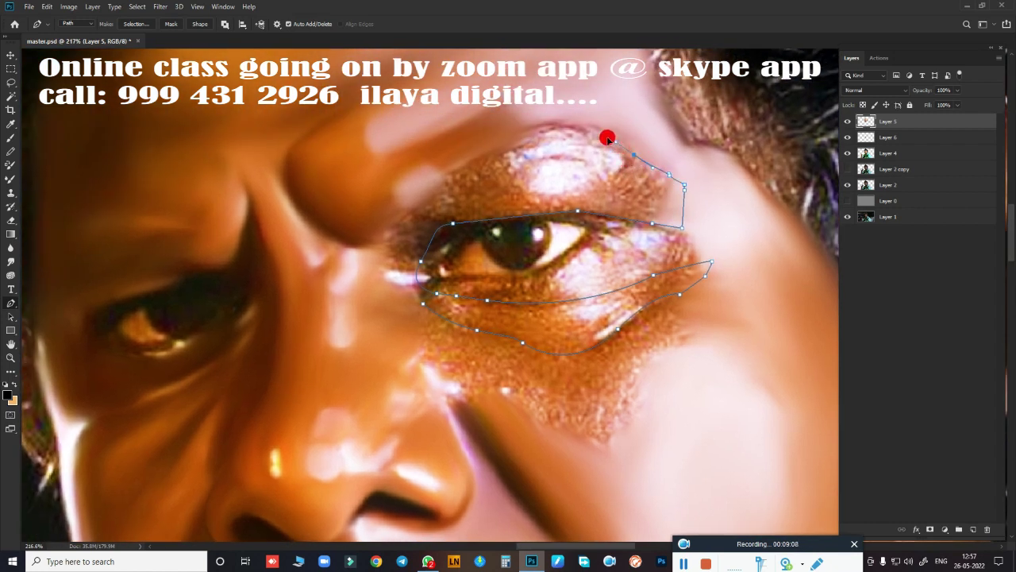
left_click_drag(477, 159, 383, 226)
left_click(478, 162, "alt")
- Load the eye path as a selection and smudge the upper-lid highlight and under-lid skin
key("ctrl+Return")
key("r")
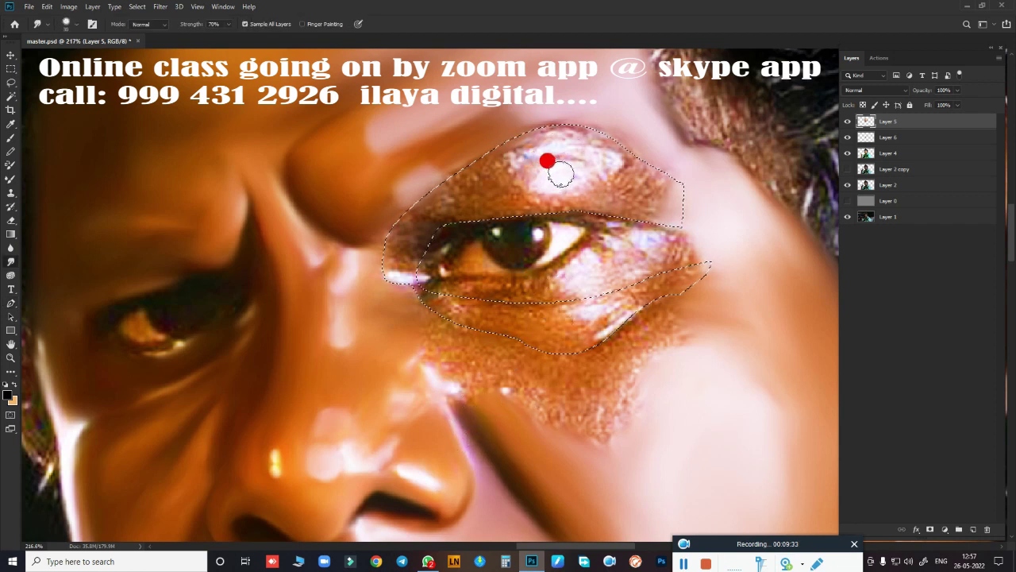
mouse_move(560, 175)
left_mouse_down()
mouse_move(540, 172)
mouse_move(591, 154)
mouse_move(548, 142)
mouse_move(582, 140)
mouse_move(601, 154)
mouse_move(587, 175)
mouse_move(582, 158)
mouse_move(555, 156)
mouse_move(567, 127)
mouse_move(617, 146)
mouse_move(528, 165)
mouse_move(527, 138)
mouse_move(460, 210)
mouse_move(513, 209)
mouse_move(490, 213)
mouse_move(456, 195)
mouse_move(503, 141)
mouse_move(541, 120)
mouse_move(517, 180)
mouse_move(502, 184)
mouse_move(520, 181)
mouse_move(539, 155)
mouse_move(627, 188)
mouse_move(606, 179)
mouse_move(627, 166)
mouse_move(591, 178)
mouse_move(605, 194)
mouse_move(579, 210)
mouse_move(639, 214)
mouse_move(589, 218)
mouse_move(625, 212)
mouse_move(575, 214)
mouse_move(666, 198)
mouse_move(658, 180)
mouse_move(681, 186)
mouse_move(648, 204)
mouse_move(626, 202)
mouse_move(603, 154)
mouse_move(576, 141)
mouse_move(567, 177)
mouse_move(474, 201)
mouse_move(444, 194)
mouse_move(418, 212)
mouse_move(412, 242)
mouse_move(394, 245)
mouse_move(433, 225)
mouse_move(400, 233)
mouse_move(413, 255)
mouse_move(399, 272)
mouse_move(381, 268)
mouse_move(374, 250)
mouse_move(414, 288)
mouse_move(570, 281)
mouse_move(503, 309)
mouse_move(448, 307)
mouse_move(416, 290)
mouse_move(489, 302)
mouse_move(506, 325)
mouse_move(585, 329)
mouse_move(513, 312)
mouse_move(611, 301)
mouse_move(597, 324)
mouse_move(624, 301)
mouse_move(555, 302)
mouse_move(599, 298)
left_mouse_up()
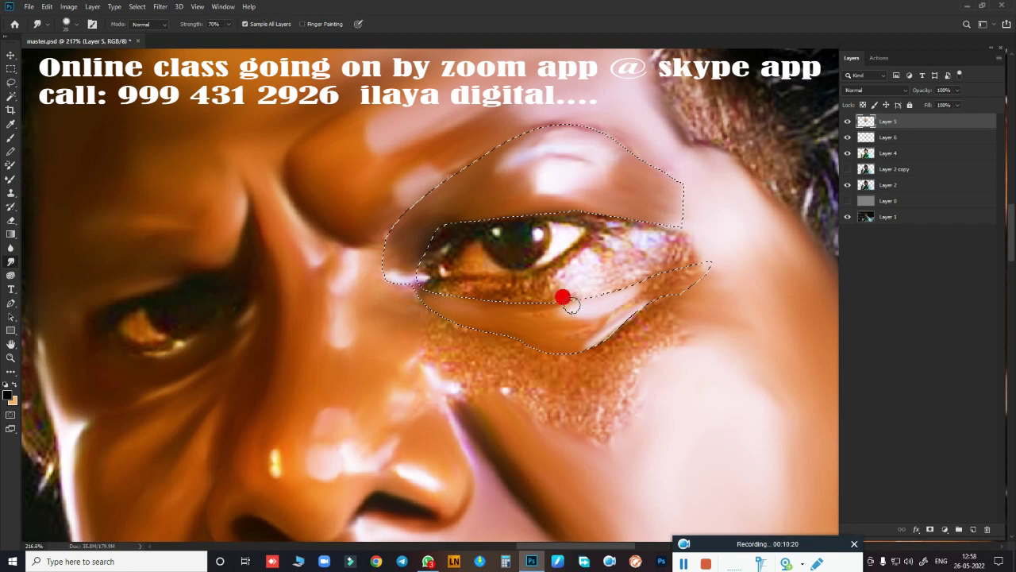
mouse_move(609, 316)
left_mouse_down()
mouse_move(569, 336)
mouse_move(558, 322)
mouse_move(521, 315)
left_mouse_up()
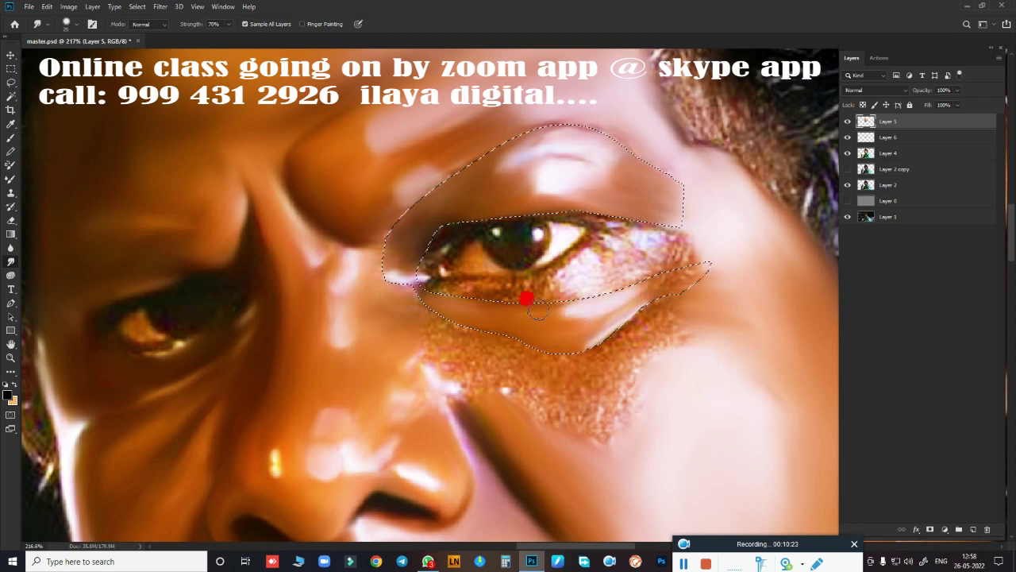
left_click_drag(595, 301, 658, 280)
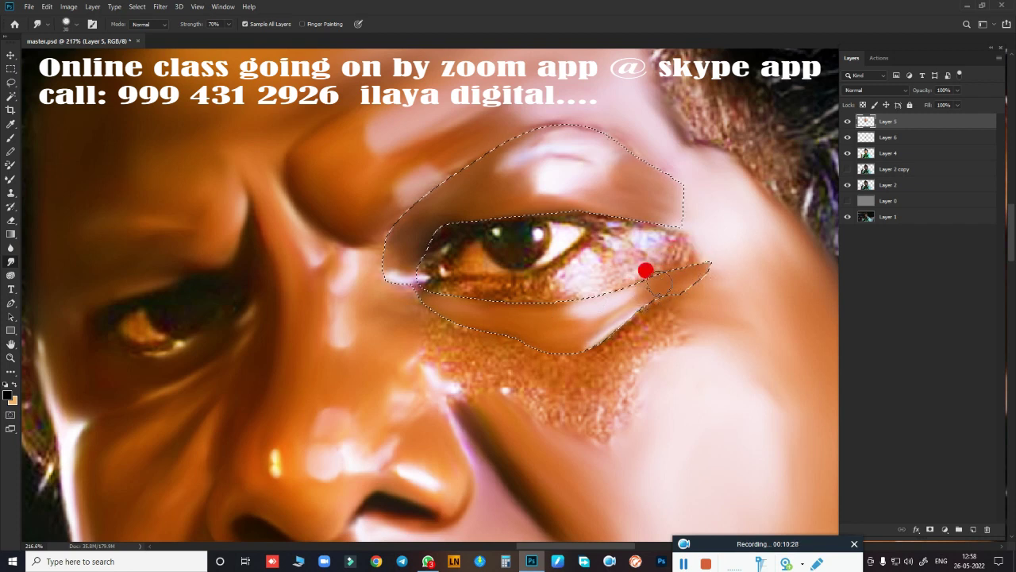
left_click_drag(660, 283, 600, 338)
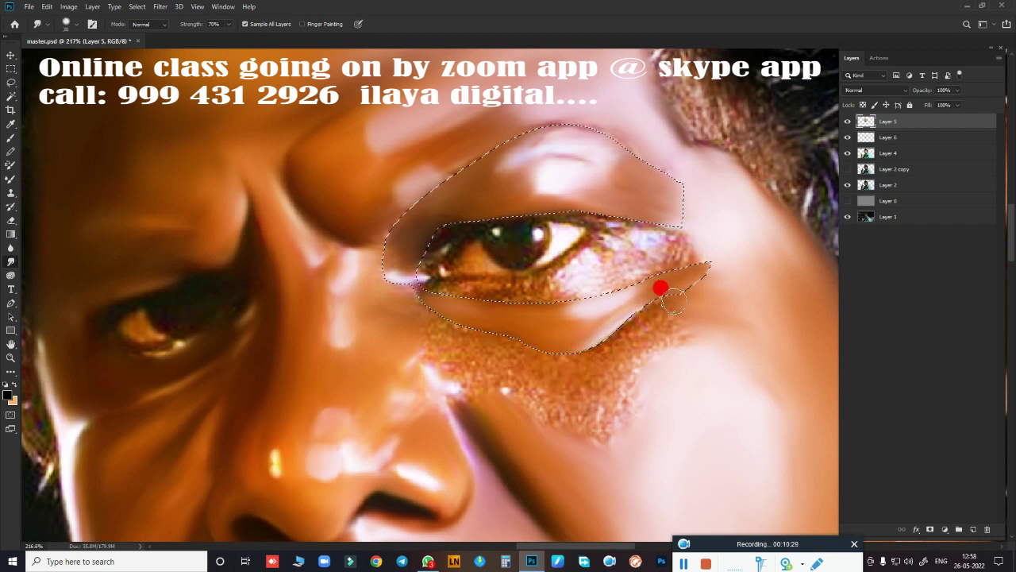
- Blend the remaining under-eye skin toward the inner corner and up toward the brow
mouse_move(673, 299)
left_mouse_down()
mouse_move(521, 395)
mouse_move(629, 359)
mouse_move(571, 373)
mouse_move(580, 336)
mouse_move(595, 351)
mouse_move(495, 265)
mouse_move(514, 272)
left_mouse_up()
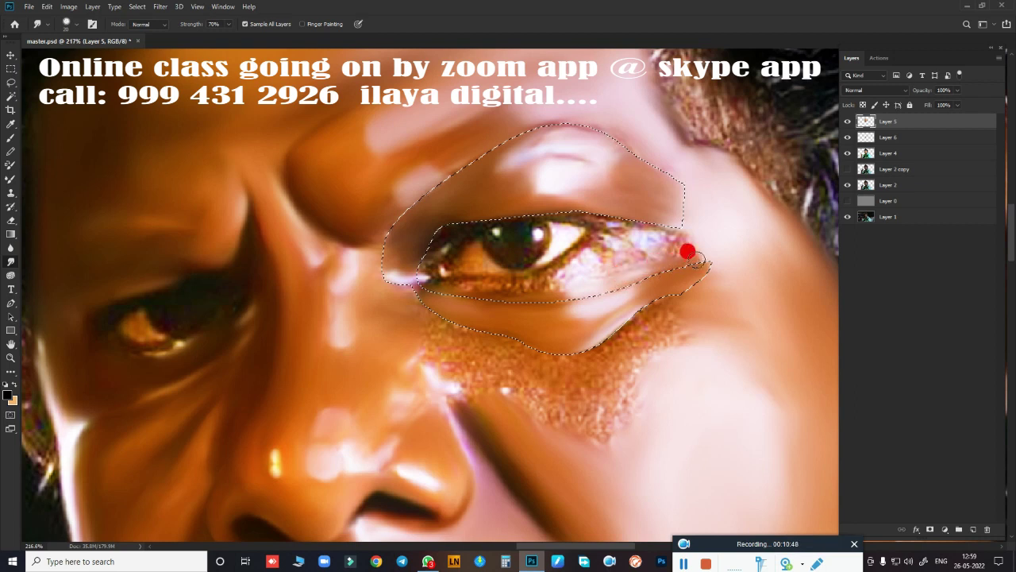
mouse_move(623, 294)
left_mouse_down()
mouse_move(532, 328)
mouse_move(553, 341)
mouse_move(436, 241)
mouse_move(549, 327)
mouse_move(456, 236)
mouse_move(433, 239)
mouse_move(415, 277)
mouse_move(441, 238)
mouse_move(470, 221)
mouse_move(544, 212)
mouse_move(597, 220)
left_mouse_up()
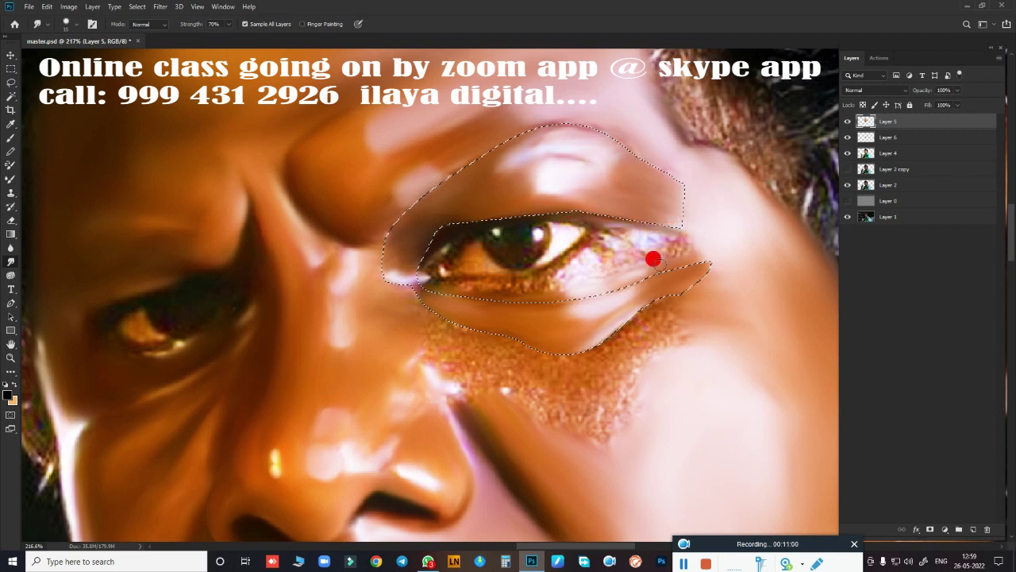
left_click_drag(685, 311, 640, 330)
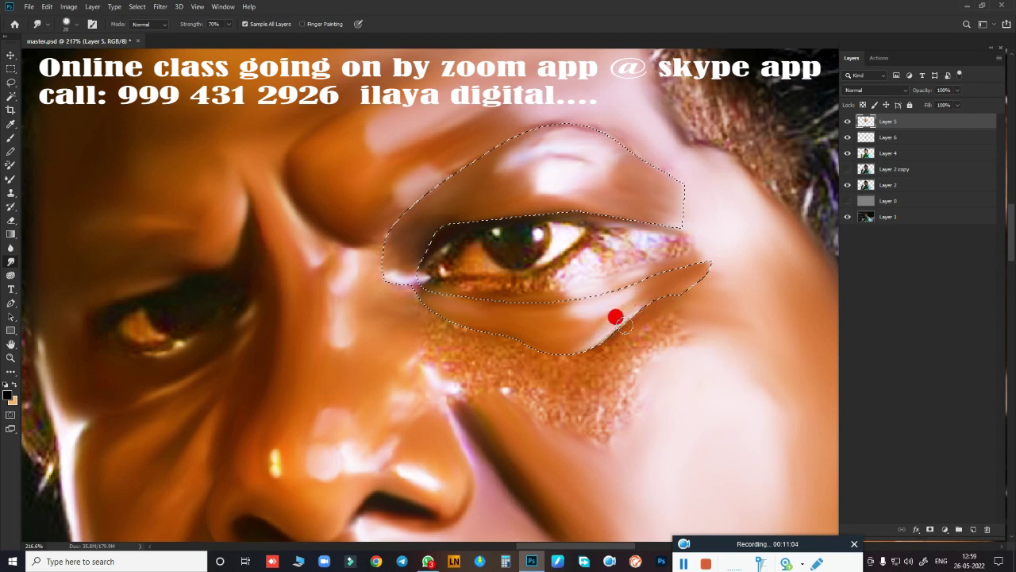
mouse_move(640, 341)
left_mouse_down()
mouse_move(450, 331)
mouse_move(427, 312)
mouse_move(552, 350)
mouse_move(601, 351)
left_mouse_up()
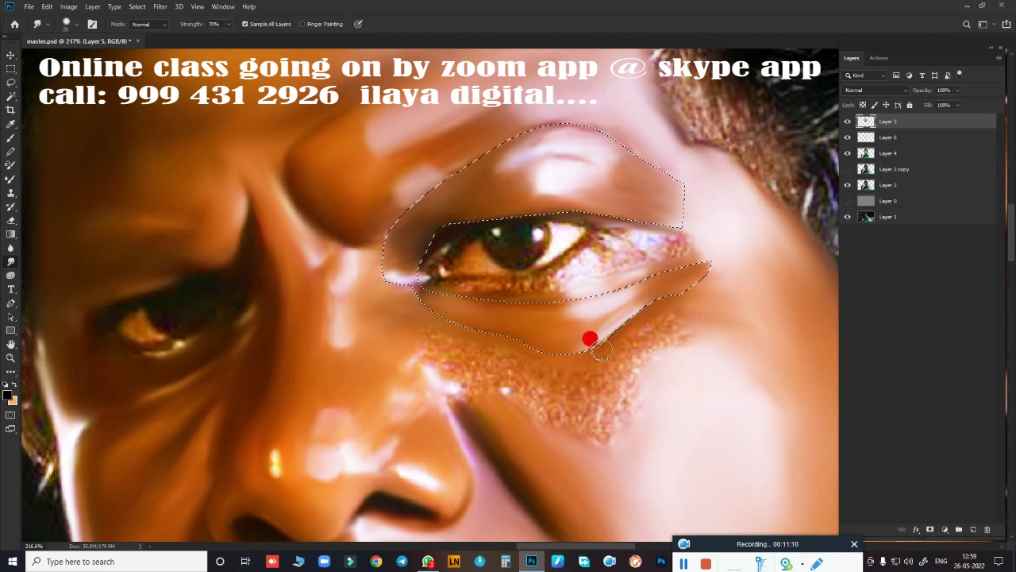
mouse_move(531, 353)
left_mouse_down()
mouse_move(481, 346)
mouse_move(419, 315)
left_mouse_up()
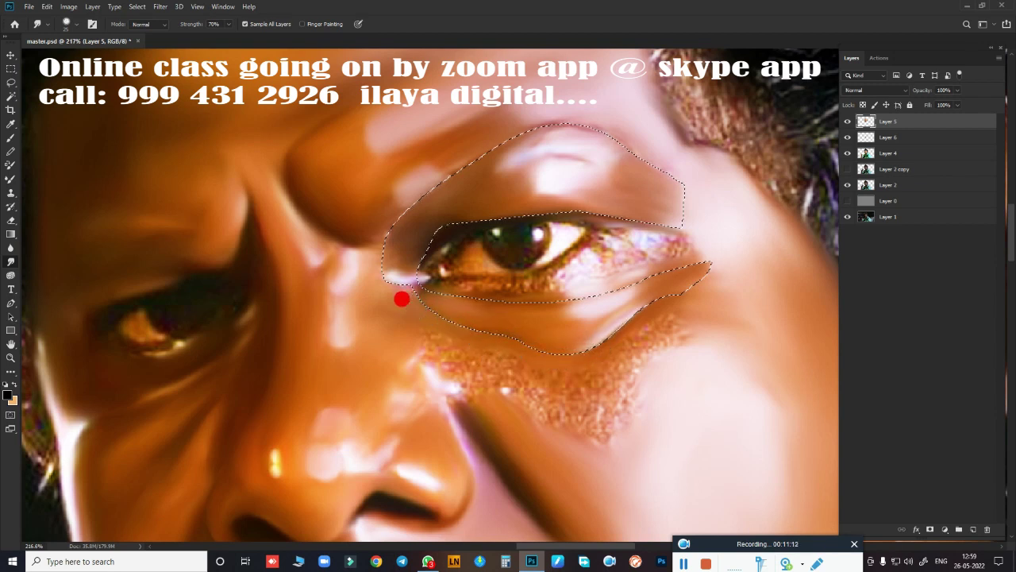
mouse_move(386, 284)
left_mouse_down()
mouse_move(387, 235)
mouse_move(406, 220)
left_mouse_up()
mouse_move(405, 183)
left_mouse_down()
mouse_move(460, 140)
mouse_move(454, 154)
mouse_move(566, 93)
mouse_move(531, 123)
mouse_move(525, 113)
mouse_move(605, 128)
mouse_move(659, 168)
mouse_move(635, 132)
mouse_move(626, 252)
mouse_move(638, 193)
mouse_move(570, 124)
mouse_move(705, 207)
mouse_move(687, 212)
mouse_move(686, 260)
mouse_move(654, 390)
mouse_move(641, 398)
left_mouse_up()
- Deselect, then smudge the inner eye corner, the lids and the skin up to the brow
key("ctrl+d")
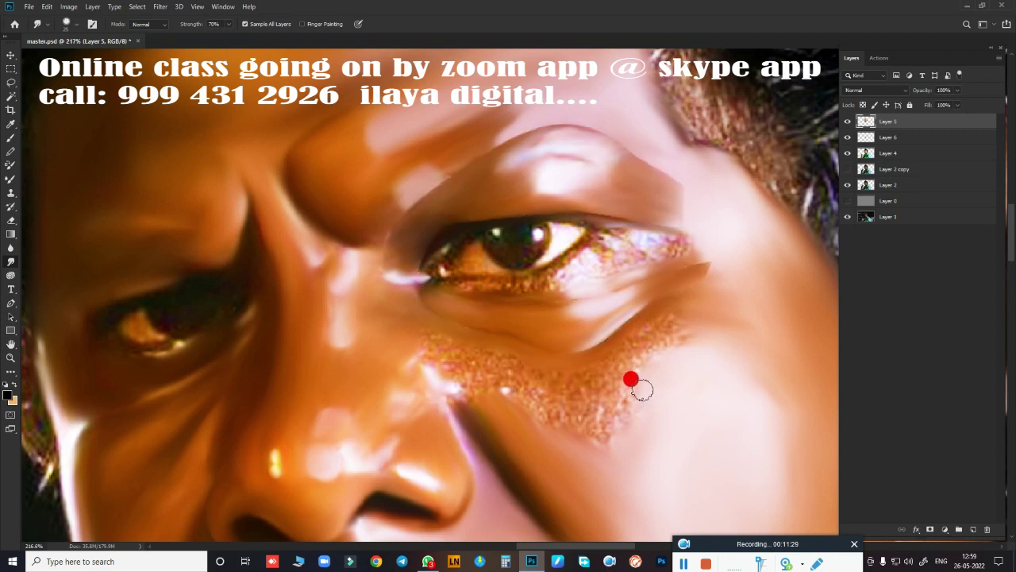
mouse_move(568, 191)
left_mouse_down()
mouse_move(460, 130)
mouse_move(481, 140)
mouse_move(521, 124)
mouse_move(632, 138)
mouse_move(603, 133)
mouse_move(707, 208)
mouse_move(625, 217)
mouse_move(478, 191)
mouse_move(516, 215)
mouse_move(568, 200)
mouse_move(487, 209)
left_mouse_up()
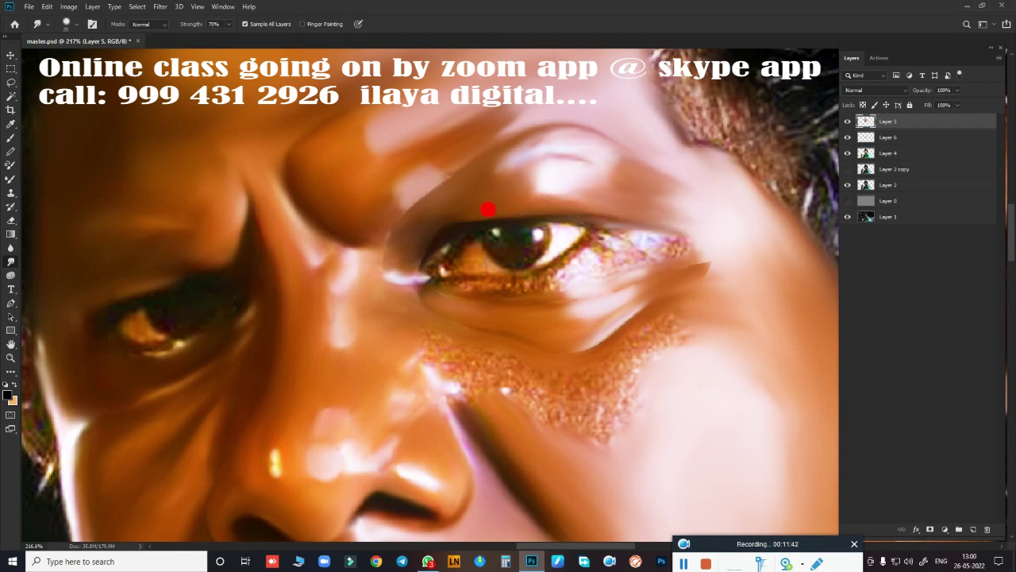
left_click_drag(432, 231, 411, 270)
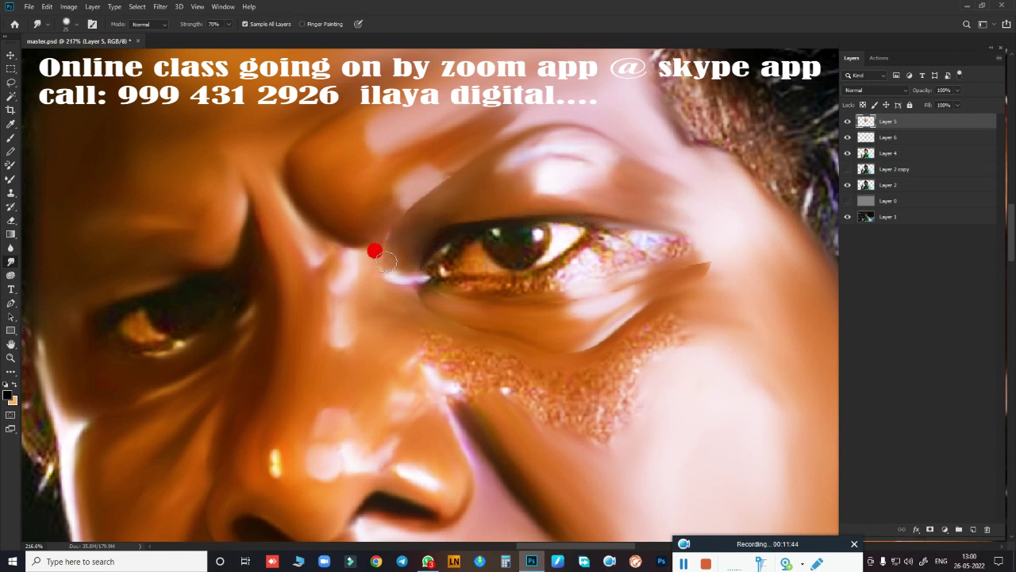
mouse_move(387, 230)
left_mouse_down()
mouse_move(378, 262)
mouse_move(426, 190)
mouse_move(462, 158)
mouse_move(551, 120)
left_mouse_up()
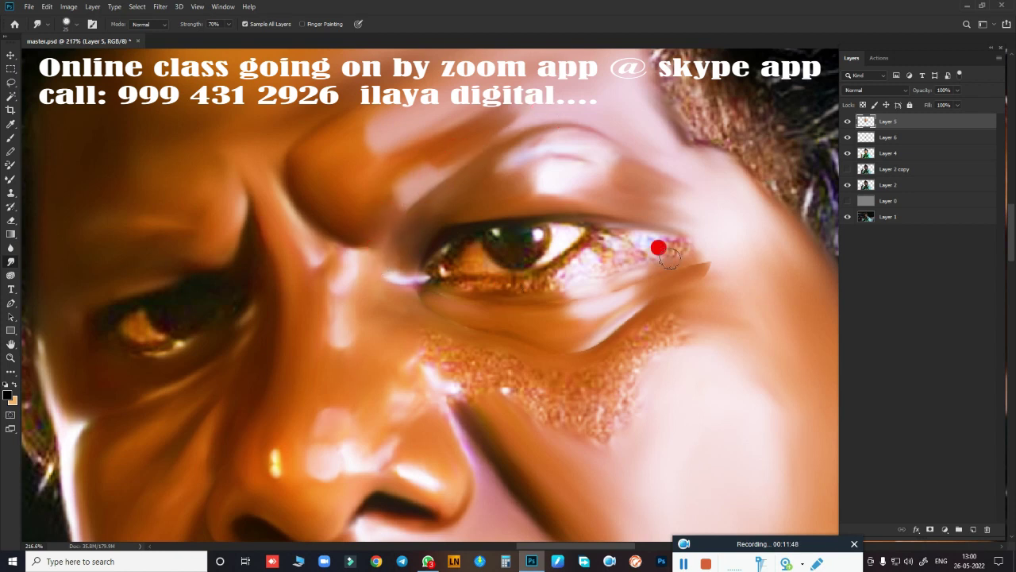
mouse_move(576, 198)
left_mouse_down()
mouse_move(638, 294)
mouse_move(429, 295)
left_mouse_up()
mouse_move(496, 298)
left_mouse_down()
mouse_move(731, 261)
mouse_move(646, 297)
mouse_move(618, 320)
mouse_move(654, 302)
mouse_move(605, 345)
mouse_move(563, 354)
mouse_move(427, 301)
mouse_move(508, 355)
mouse_move(689, 376)
mouse_move(554, 224)
mouse_move(597, 234)
mouse_move(583, 220)
mouse_move(638, 281)
left_mouse_up()
- Toggle Layer 5 off and on twice to compare the smoothing with the original
left_click(846, 122)
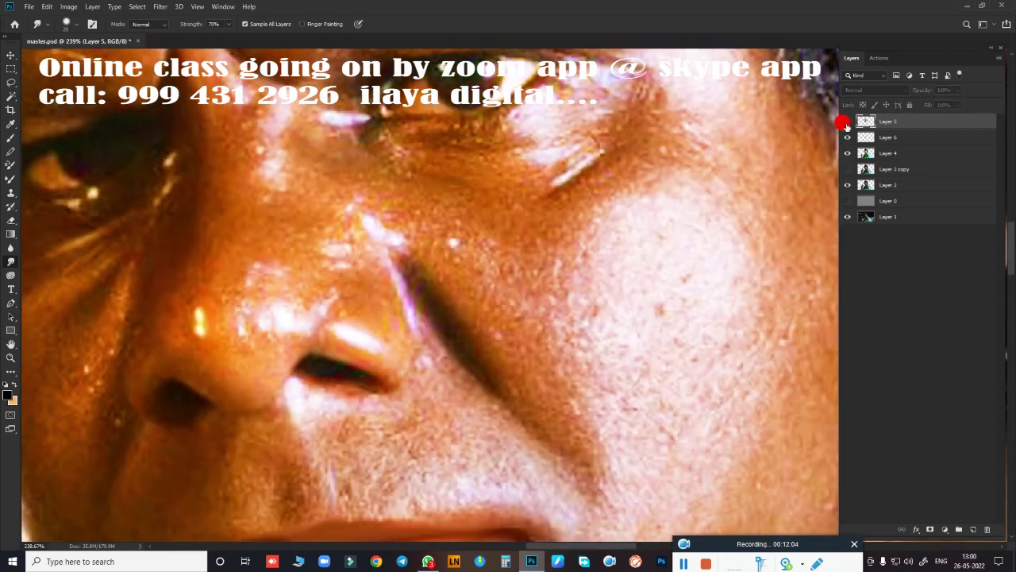
left_click(846, 122)
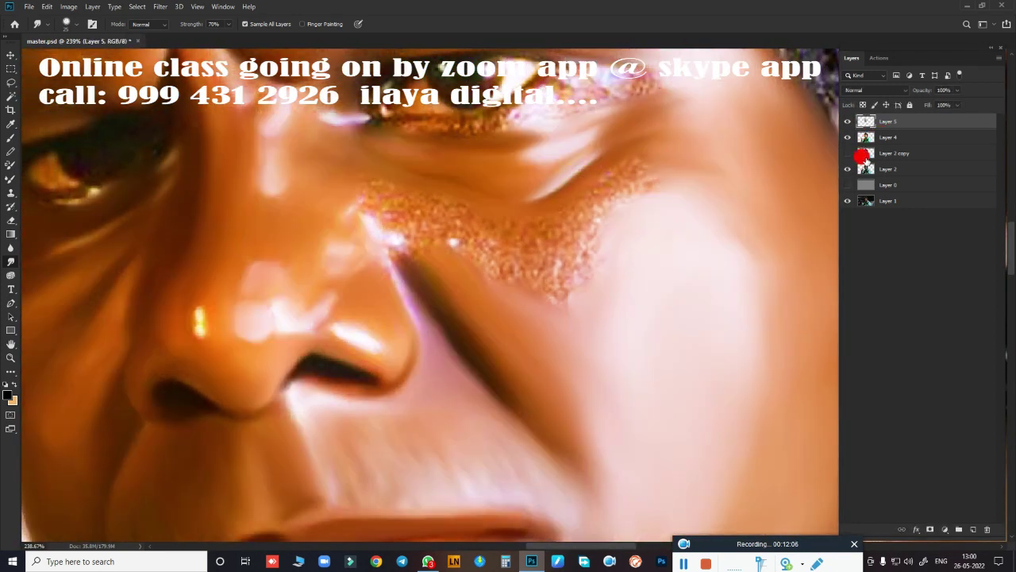
left_click(847, 122)
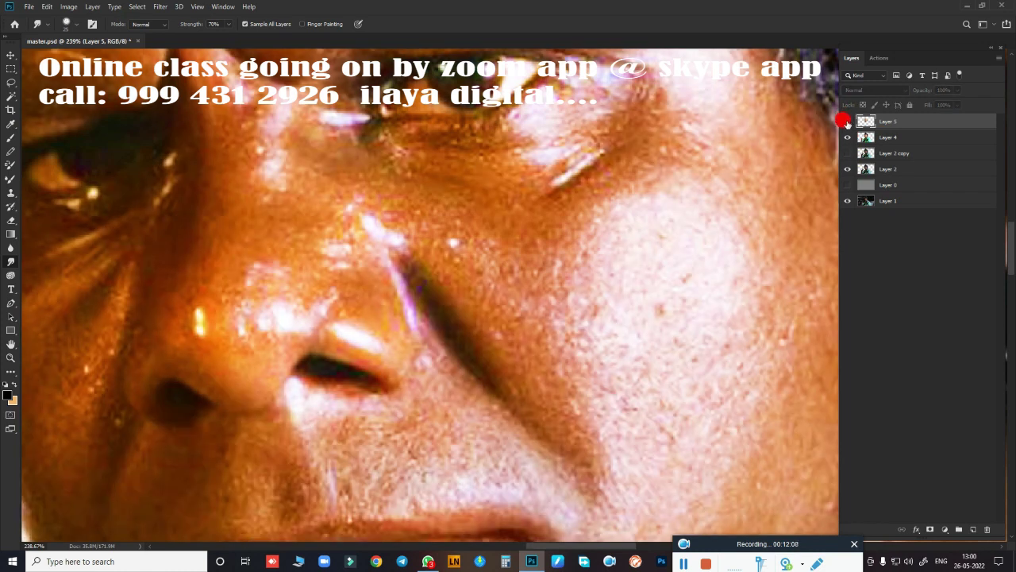
left_click(846, 123)
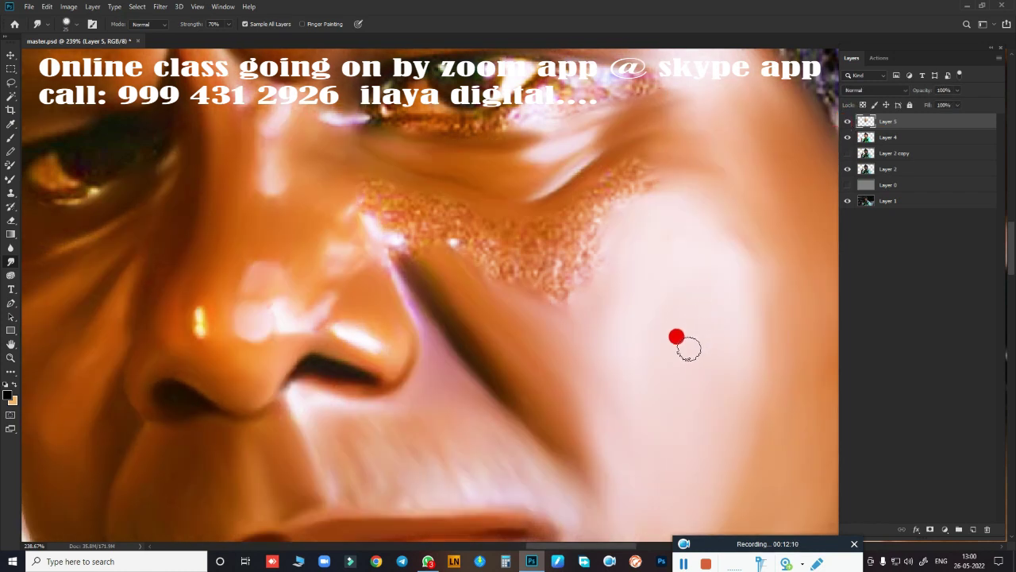
scroll(674, 344, "down", 5)
scroll(619, 249, "up", 2)
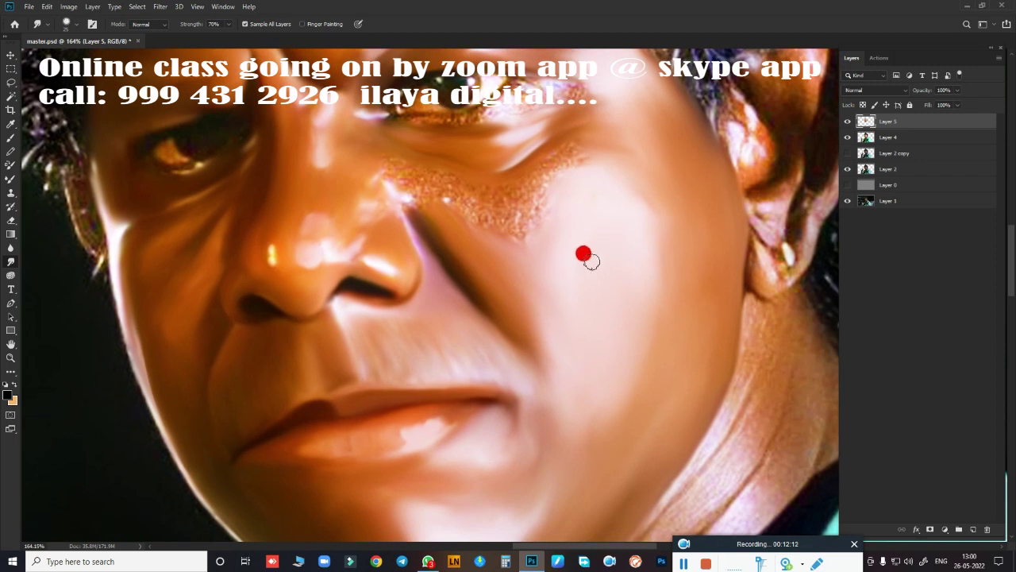
- Erase part of Layer 5's cheek smoothing below the eye and hide Layer 5
key("e")
mouse_move(531, 293)
left_mouse_down()
mouse_move(513, 261)
mouse_move(417, 189)
mouse_move(520, 285)
mouse_move(535, 195)
mouse_move(540, 227)
mouse_move(577, 177)
mouse_move(544, 294)
mouse_move(435, 211)
left_mouse_up()
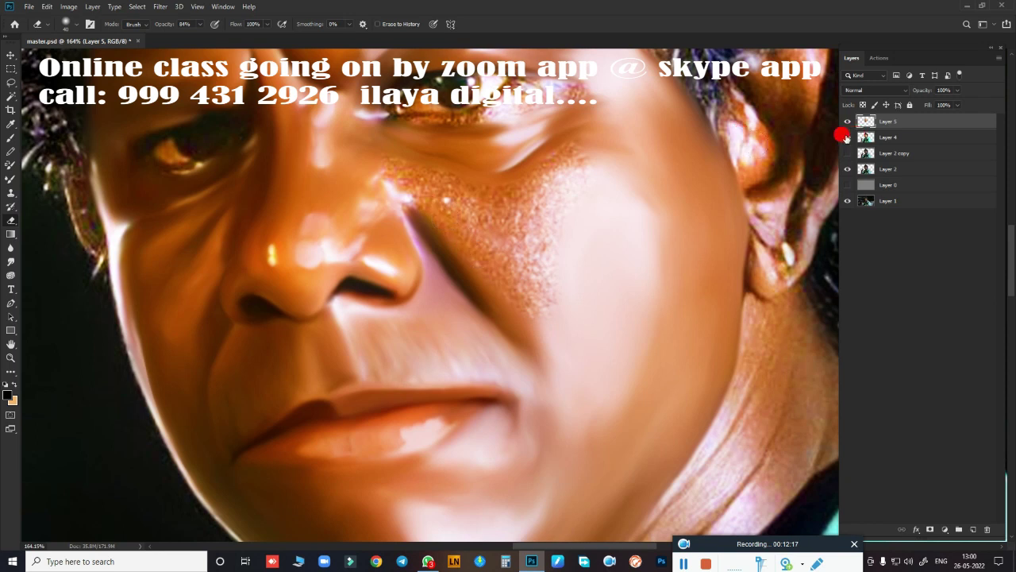
left_click(847, 120)
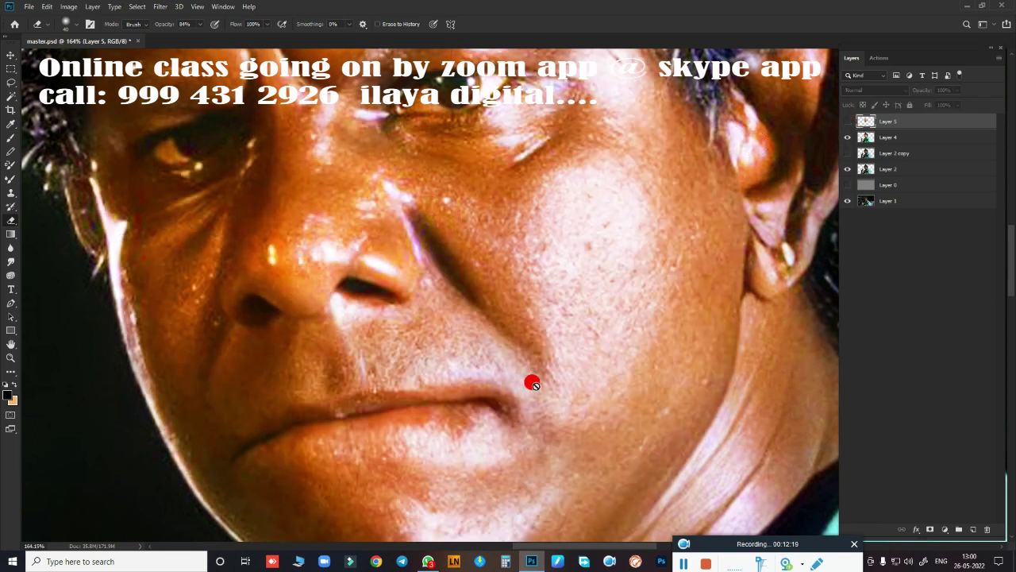
key("p")
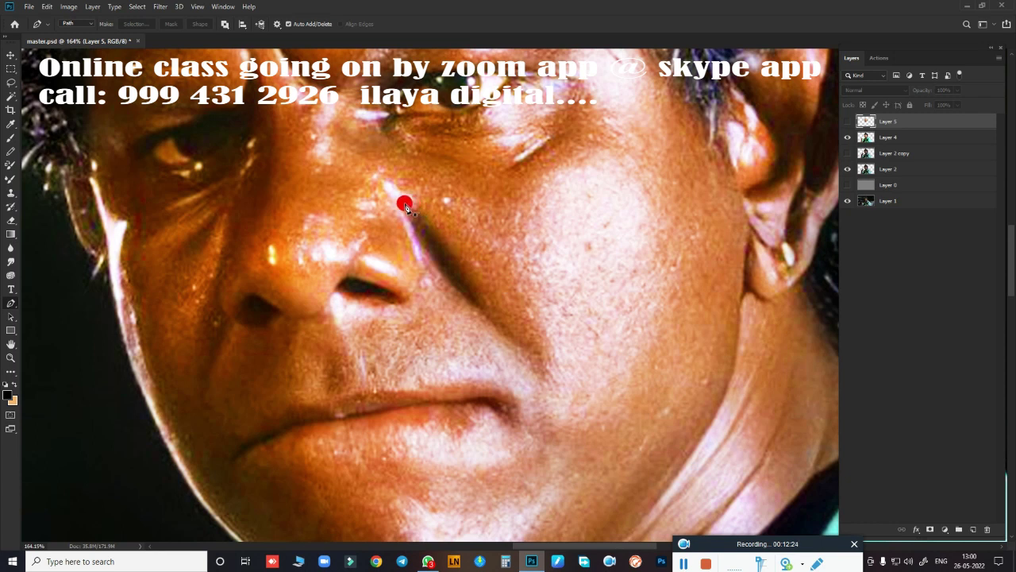
- Select the cheek from beside the nose to the outer eye corner, then show Layer 5 again
left_click(405, 204)
left_click(539, 358)
left_click(535, 227)
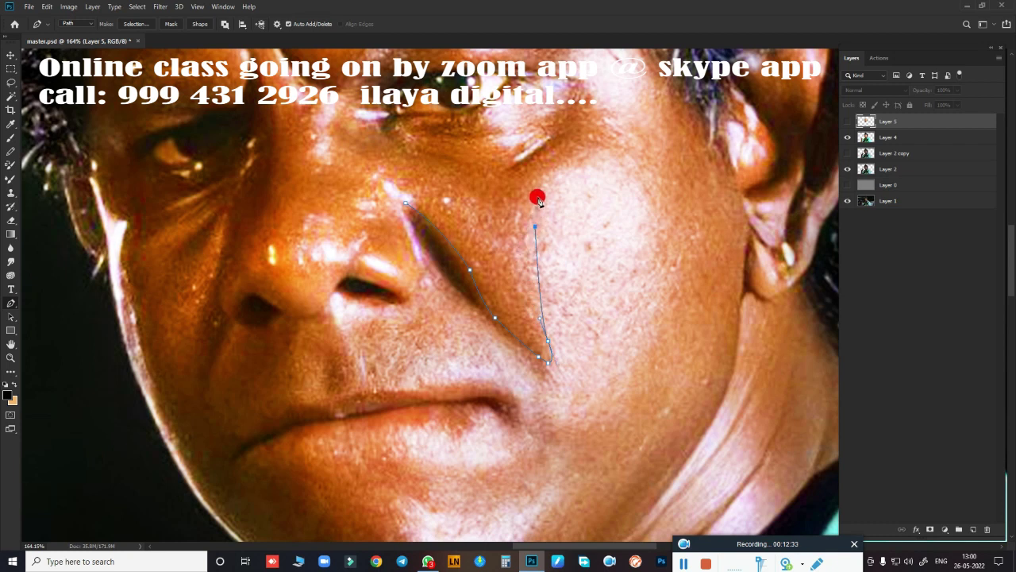
left_click(573, 165)
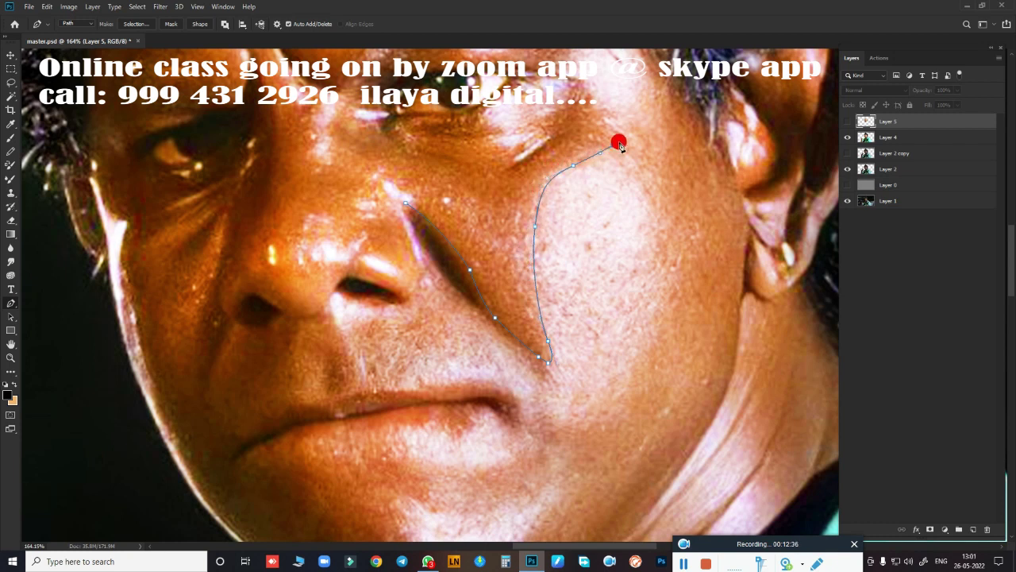
left_click(602, 111)
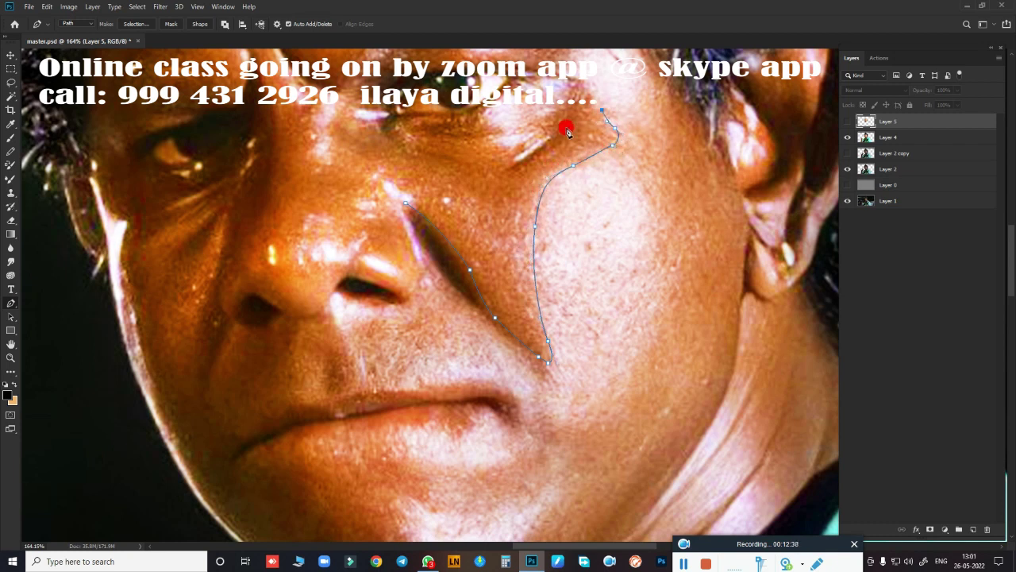
left_click(556, 137)
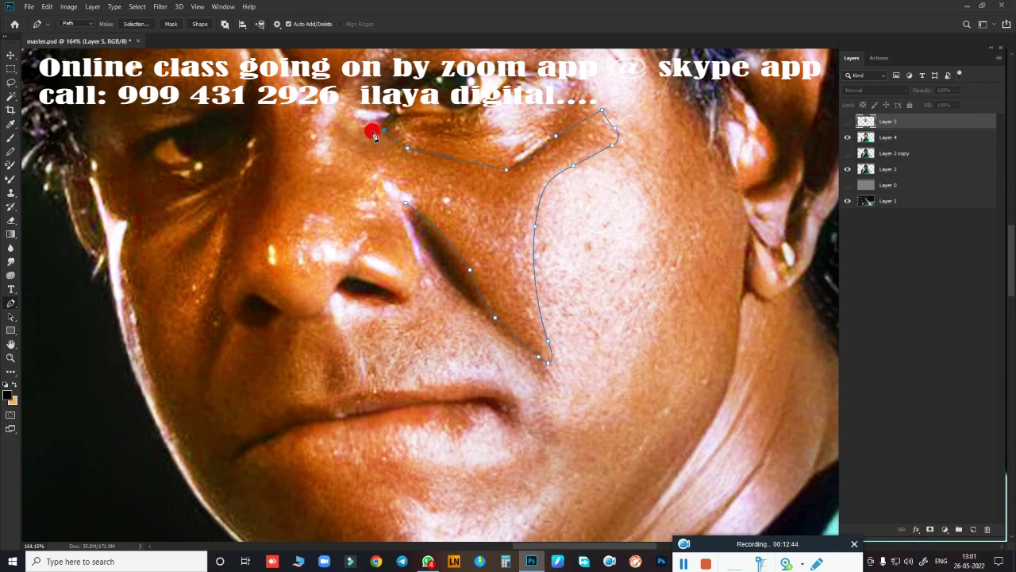
left_click(375, 171)
left_click(390, 184)
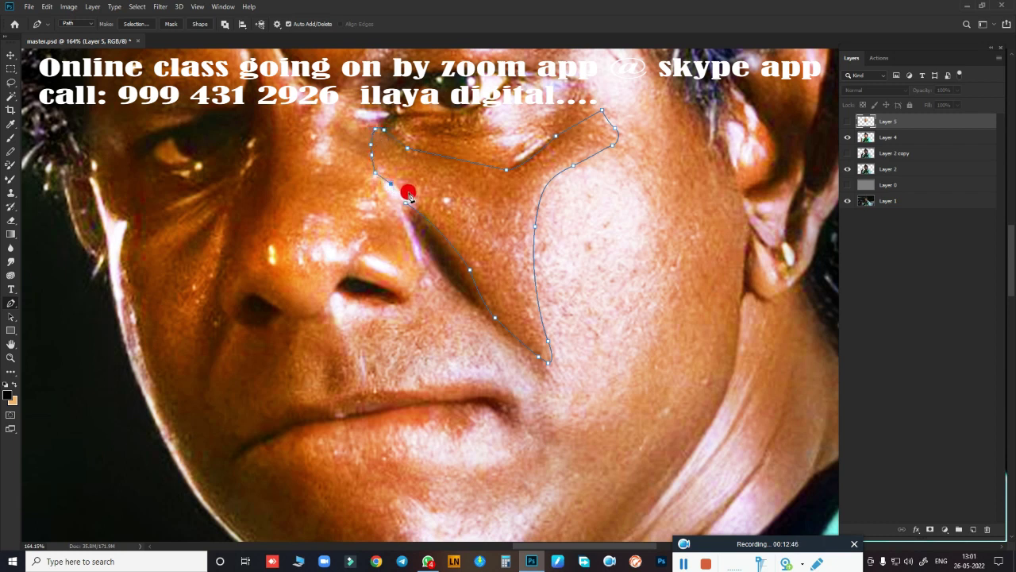
key("ctrl+Return")
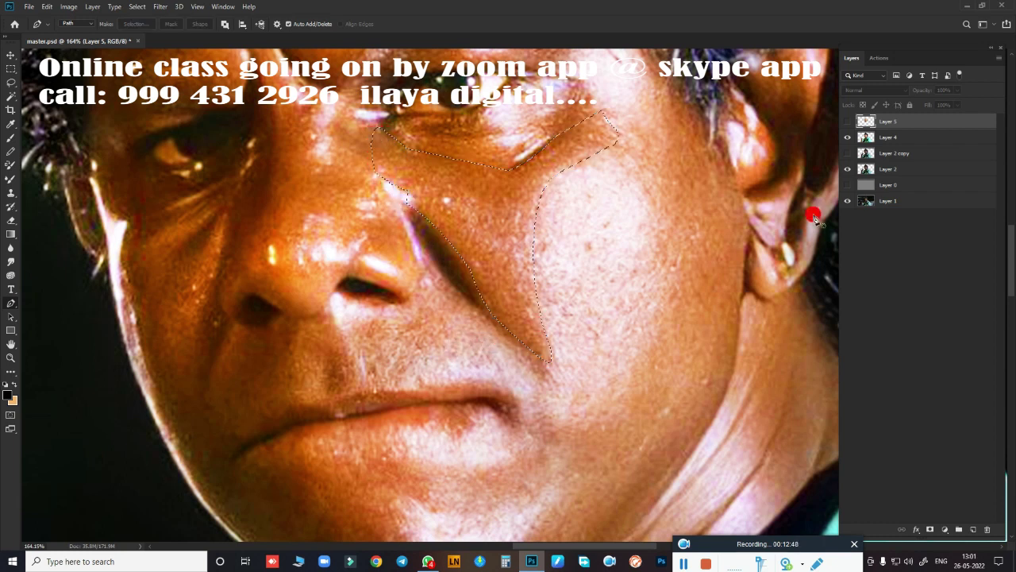
left_click(847, 121)
- Restore the cheek selection and smudge the cheek skin inside it at 70% strength
key("ctrl+d")
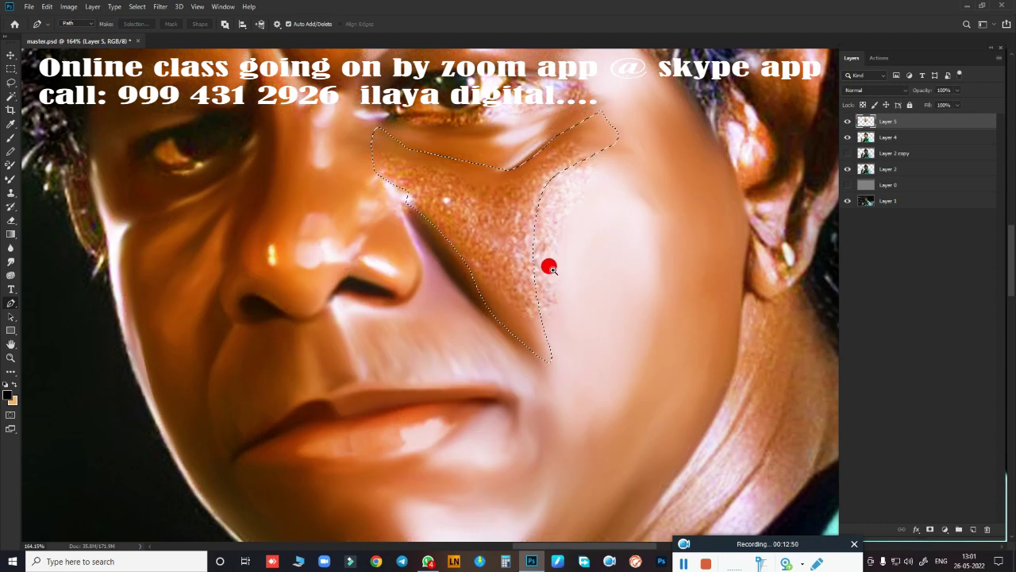
scroll(547, 265, "up", 2)
scroll(586, 241, "down", 2)
key("r")
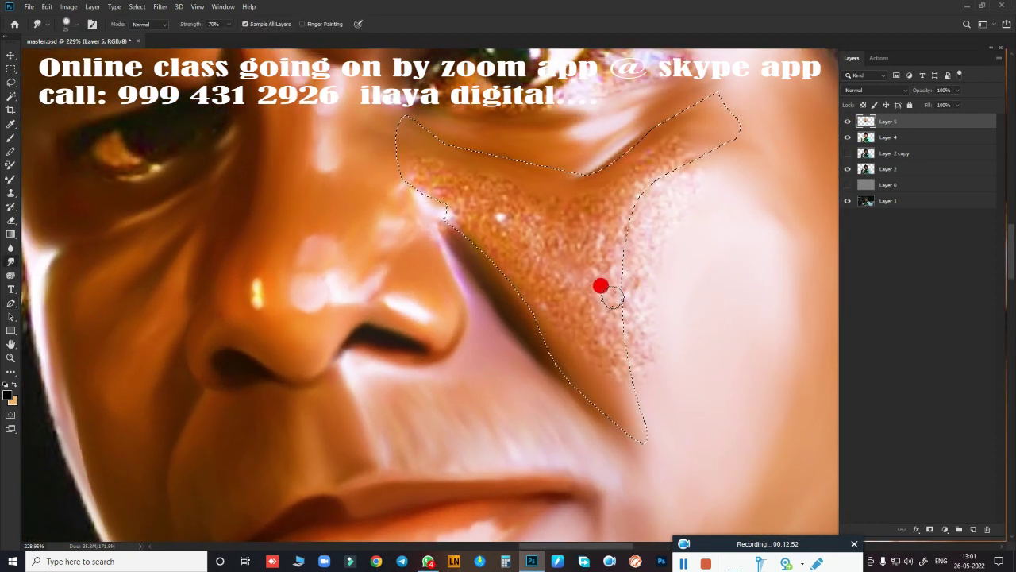
scroll(599, 283, "up", 2)
key("ctrl+shift+d")
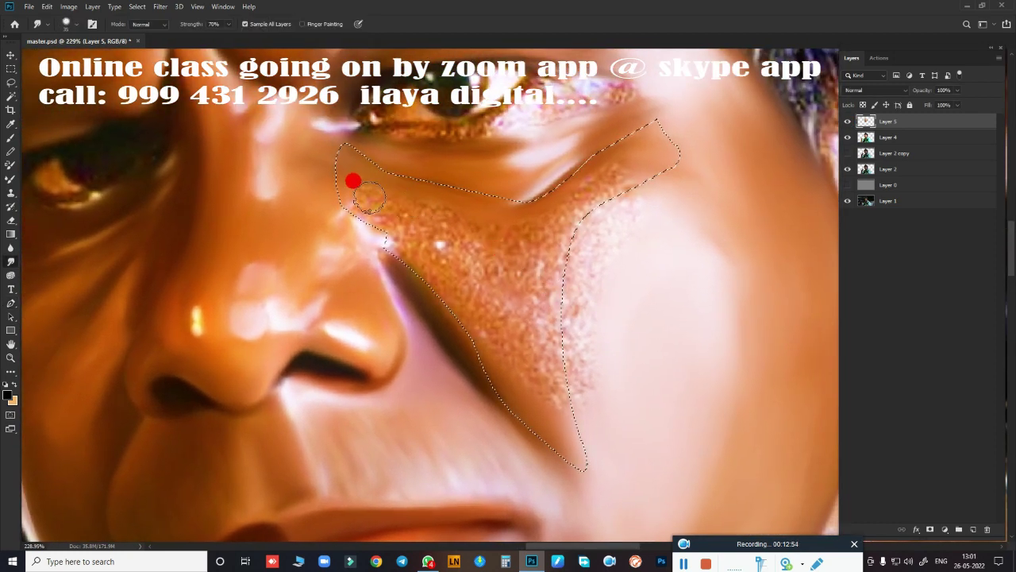
mouse_move(363, 187)
left_mouse_down()
mouse_move(370, 207)
mouse_move(358, 209)
mouse_move(451, 224)
mouse_move(433, 214)
mouse_move(398, 247)
mouse_move(400, 225)
mouse_move(434, 265)
mouse_move(413, 260)
mouse_move(417, 270)
mouse_move(478, 326)
mouse_move(520, 388)
mouse_move(431, 302)
mouse_move(490, 338)
mouse_move(558, 404)
mouse_move(533, 396)
mouse_move(562, 433)
mouse_move(538, 290)
mouse_move(563, 166)
mouse_move(591, 156)
mouse_move(566, 189)
mouse_move(459, 212)
mouse_move(485, 206)
mouse_move(452, 198)
mouse_move(469, 225)
mouse_move(441, 235)
mouse_move(469, 243)
mouse_move(433, 241)
mouse_move(501, 279)
mouse_move(503, 318)
mouse_move(537, 222)
mouse_move(490, 239)
mouse_move(522, 288)
mouse_move(499, 288)
mouse_move(503, 321)
mouse_move(472, 281)
mouse_move(465, 227)
mouse_move(499, 310)
mouse_move(456, 286)
mouse_move(473, 240)
mouse_move(545, 220)
mouse_move(563, 390)
mouse_move(560, 345)
mouse_move(541, 326)
mouse_move(333, 233)
mouse_move(354, 211)
mouse_move(368, 252)
mouse_move(345, 278)
mouse_move(317, 272)
mouse_move(245, 318)
mouse_move(261, 270)
mouse_move(313, 238)
mouse_move(384, 249)
left_mouse_up()
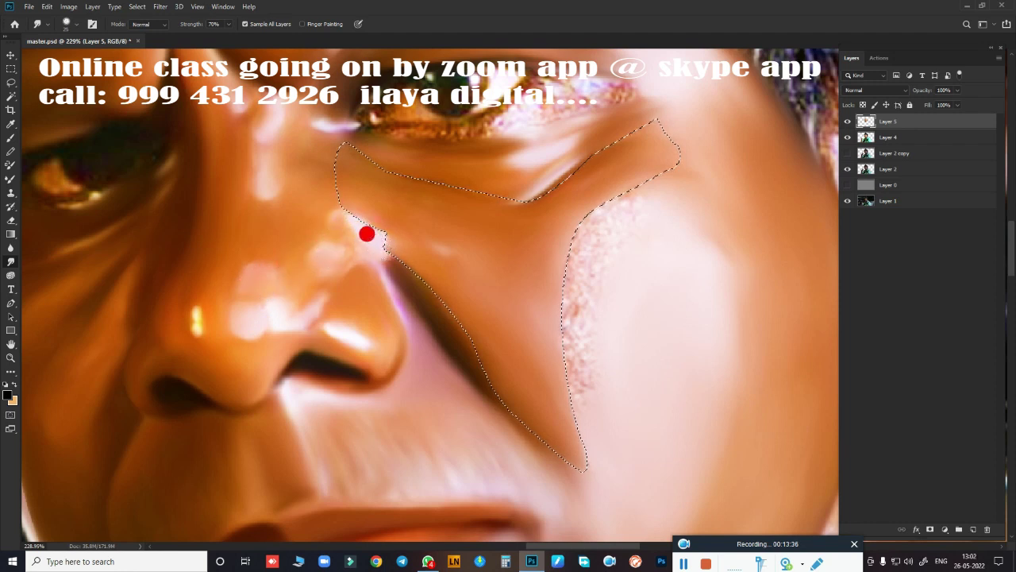
mouse_move(516, 303)
left_mouse_down()
mouse_move(458, 259)
mouse_move(458, 215)
mouse_move(355, 170)
left_mouse_up()
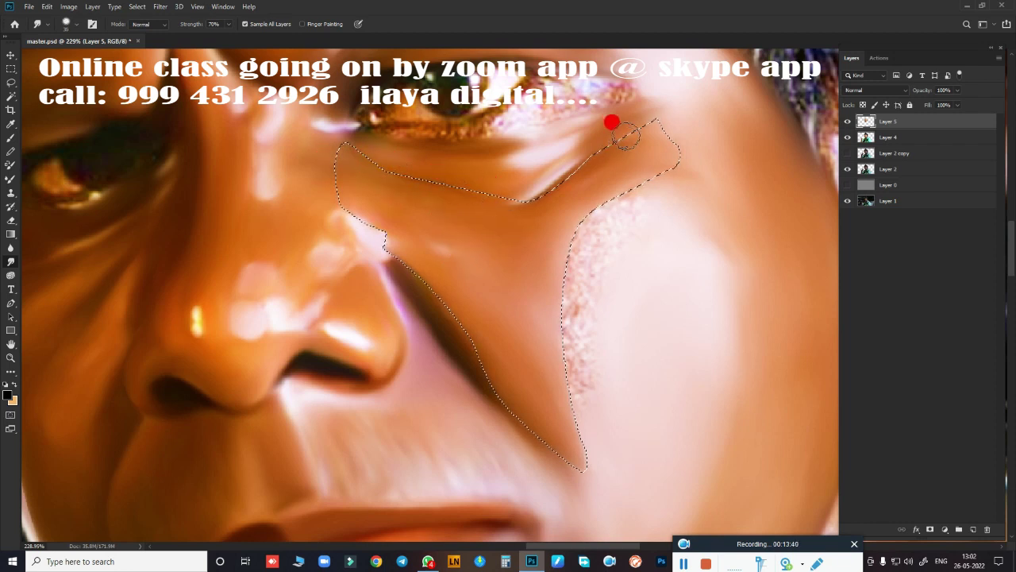
mouse_move(647, 135)
left_mouse_down()
mouse_move(725, 172)
mouse_move(660, 181)
mouse_move(633, 229)
mouse_move(592, 222)
mouse_move(581, 267)
mouse_move(608, 225)
mouse_move(583, 339)
mouse_move(577, 304)
mouse_move(569, 315)
mouse_move(425, 291)
mouse_move(553, 447)
mouse_move(690, 461)
mouse_move(595, 424)
mouse_move(608, 422)
left_mouse_up()
- Deselect, then smooth the nose-bridge highlight and the dark crease beside the nose
key("ctrl+d")
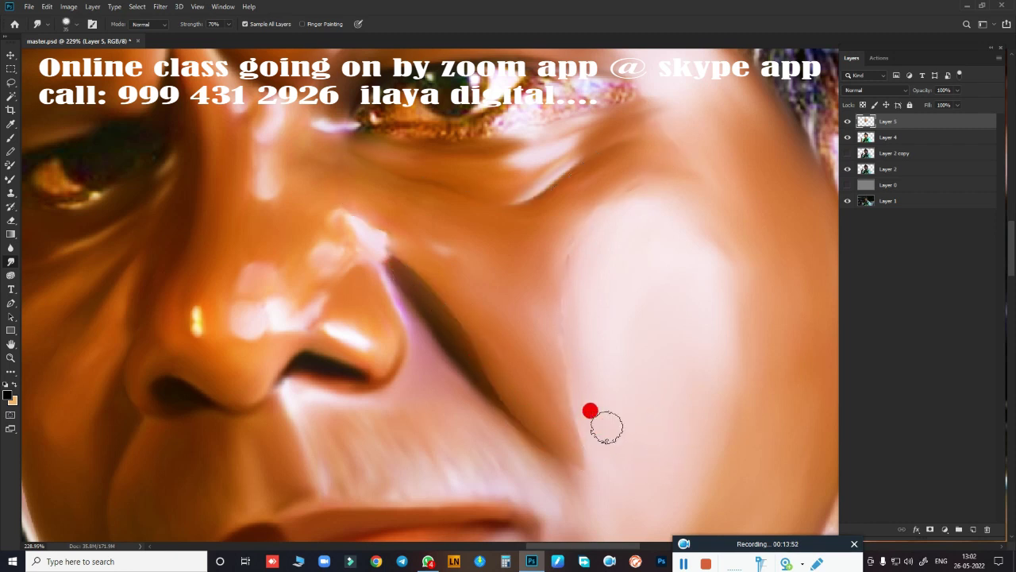
mouse_move(389, 245)
left_mouse_down()
mouse_move(368, 220)
mouse_move(475, 334)
left_mouse_up()
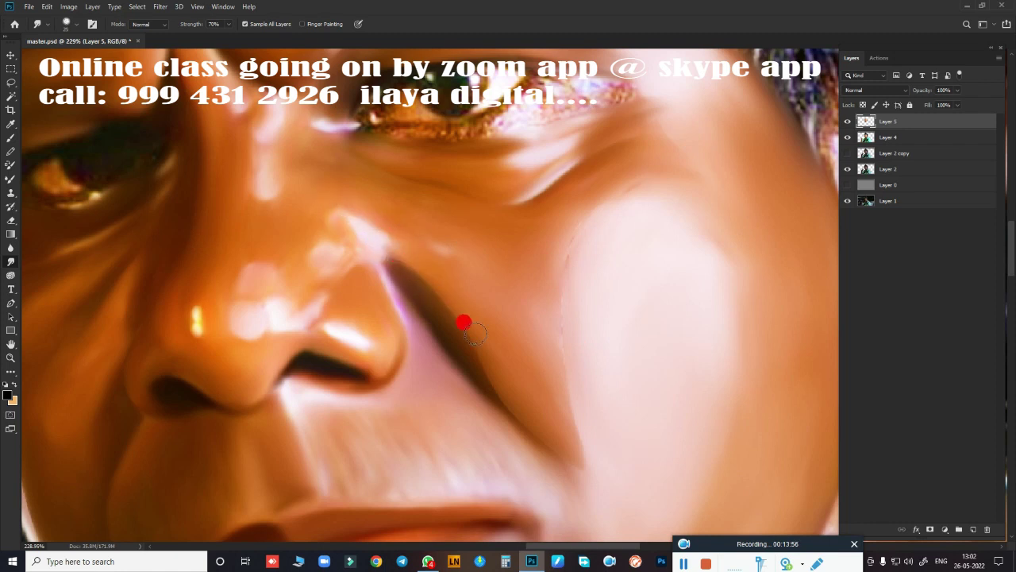
mouse_move(497, 391)
left_mouse_down()
mouse_move(579, 463)
mouse_move(538, 283)
mouse_move(533, 340)
mouse_move(578, 453)
mouse_move(543, 386)
mouse_move(551, 238)
mouse_move(542, 199)
mouse_move(612, 165)
mouse_move(544, 235)
mouse_move(381, 177)
mouse_move(601, 236)
mouse_move(572, 365)
mouse_move(326, 188)
mouse_move(309, 164)
mouse_move(569, 347)
left_mouse_up()
- Fit the portrait on screen, zoom to the neck, and start a Pen path down the right collar
key("ctrl+0")
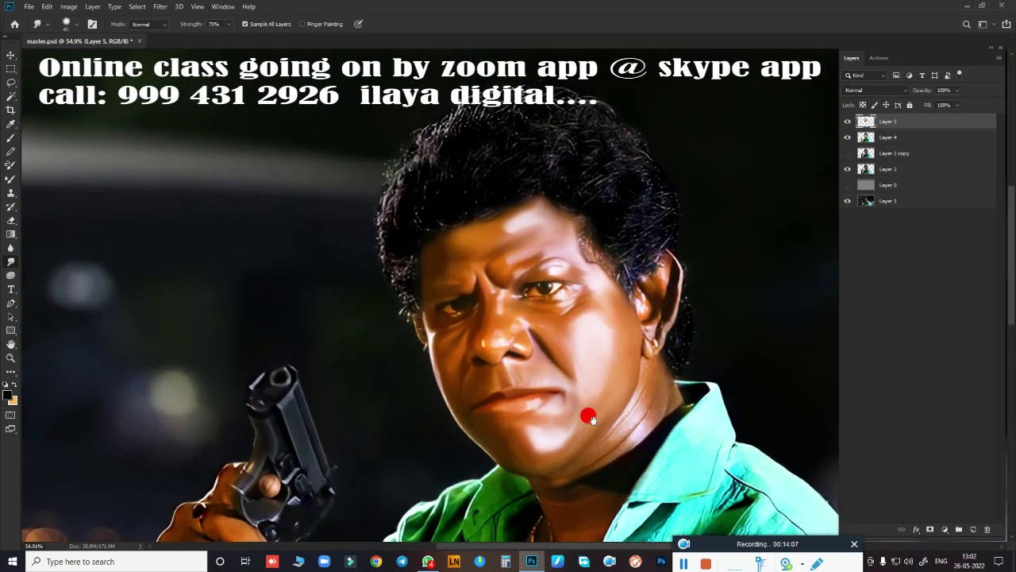
scroll(578, 419, "down", 3)
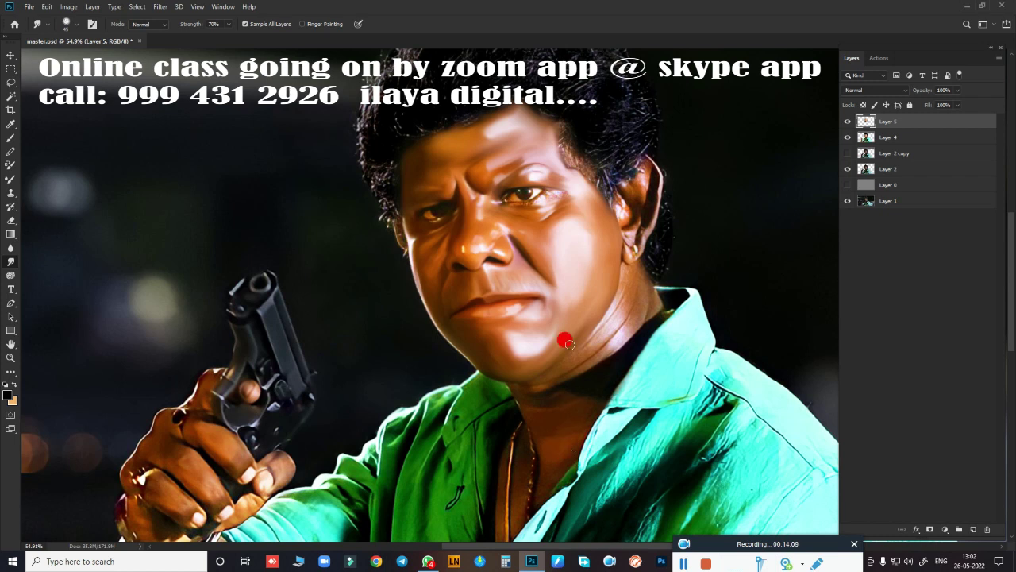
scroll(608, 281, "up", 3)
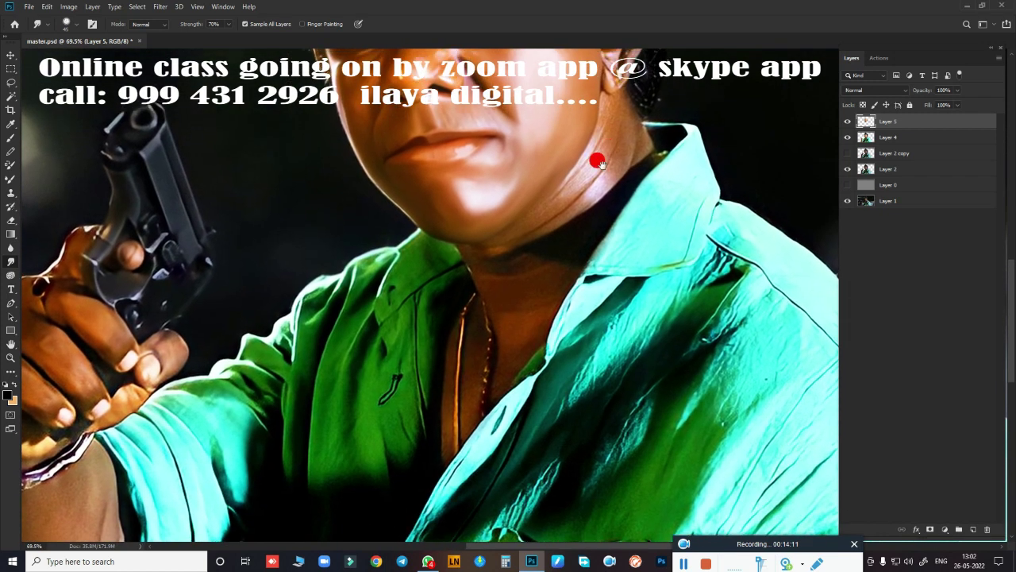
scroll(597, 161, "up", 2)
scroll(608, 227, "up", 2)
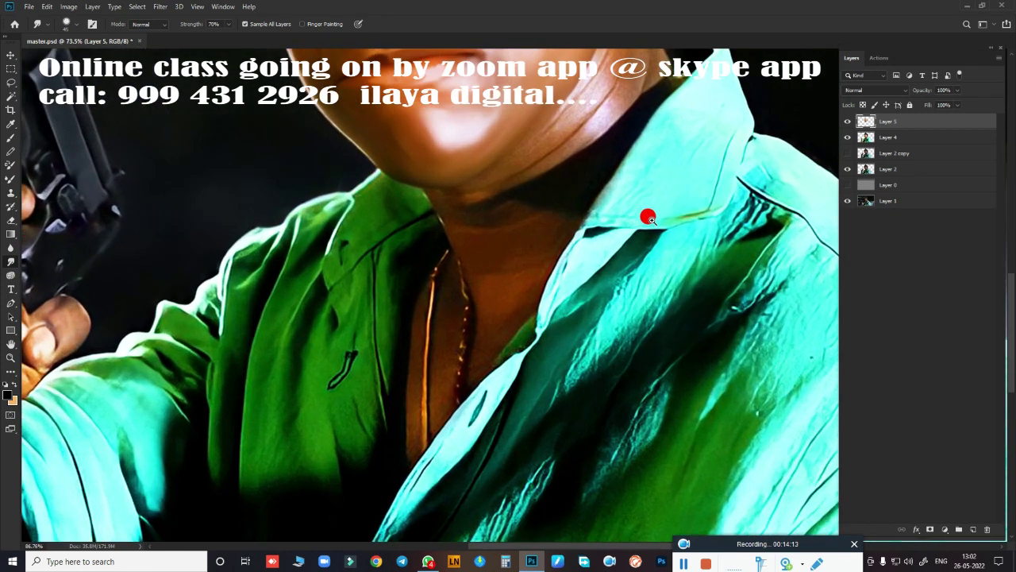
scroll(649, 219, "up", 1)
scroll(594, 227, "up", 1)
scroll(619, 283, "up", 1)
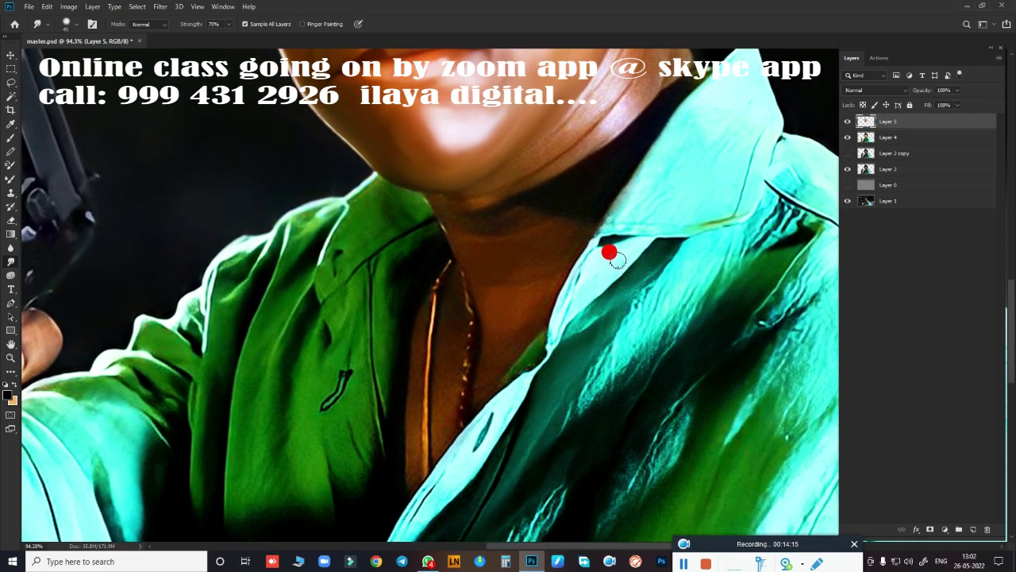
key("p")
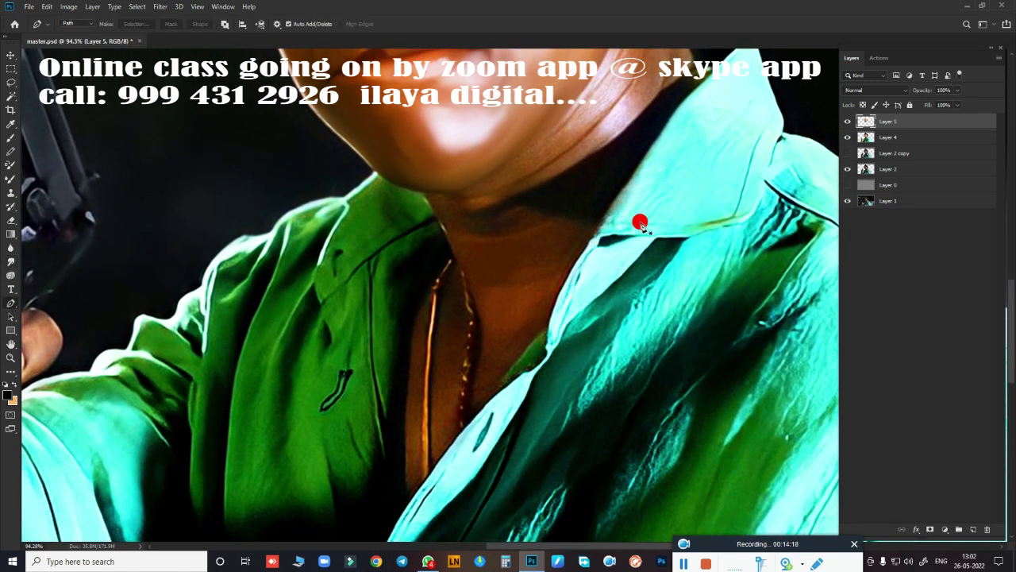
scroll(627, 270, "up", 4)
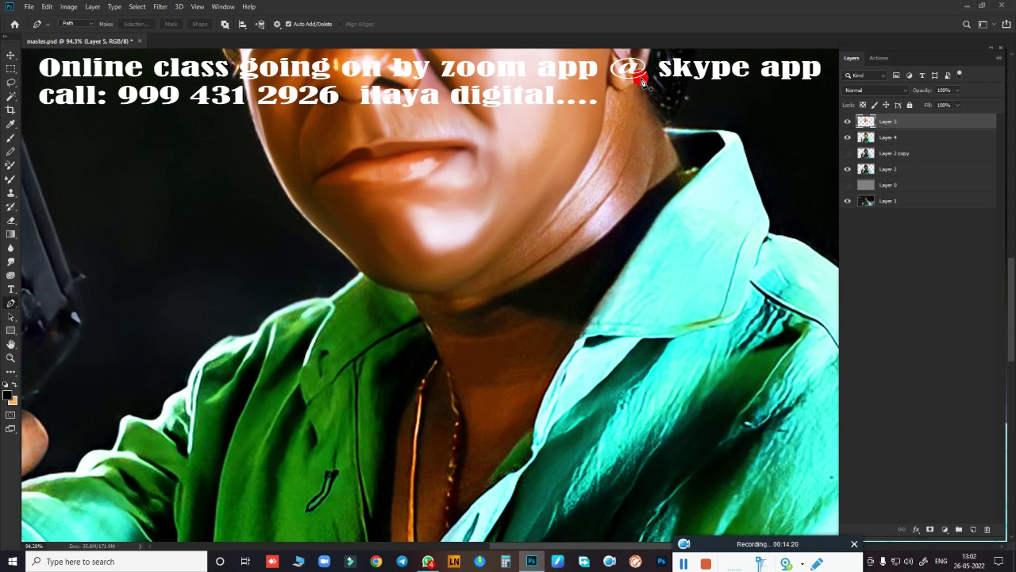
left_click(691, 167)
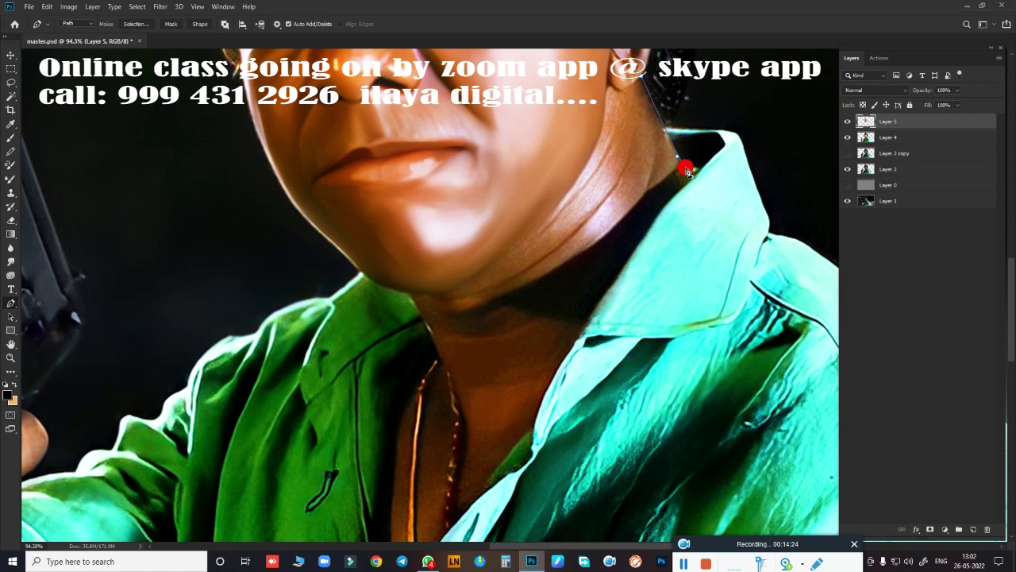
left_click(658, 217)
left_click(580, 325)
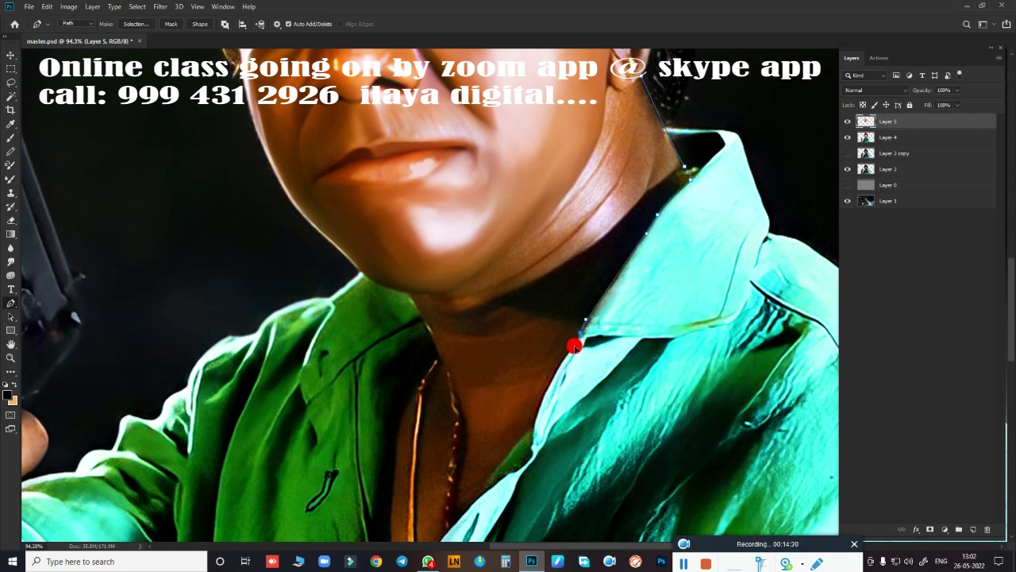
- Continue the path along the collar edges past the necklace and up the left collar
mouse_move(574, 346)
left_mouse_down()
mouse_move(696, 136)
mouse_move(655, 141)
left_mouse_up()
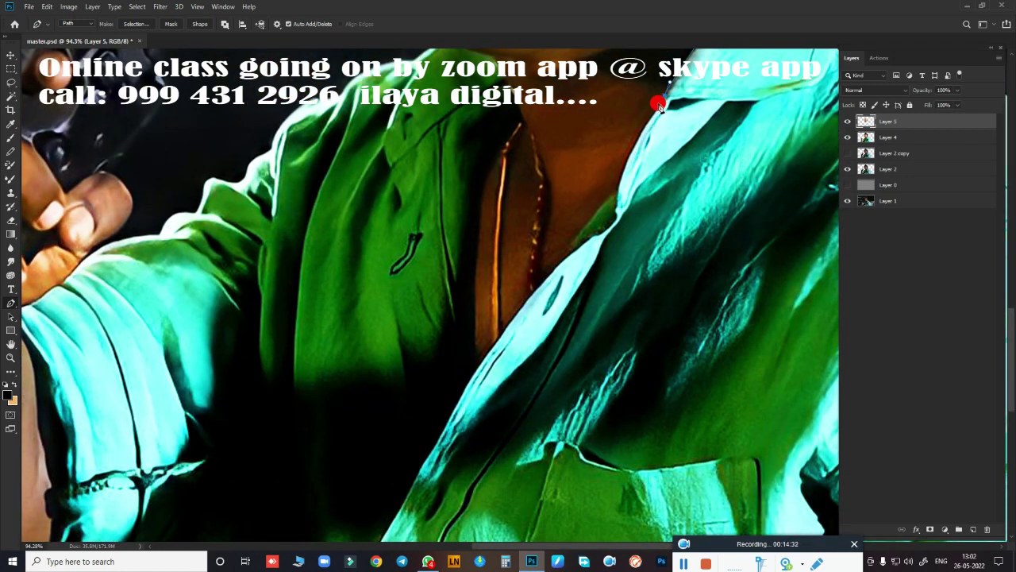
left_click_drag(659, 105, 645, 128)
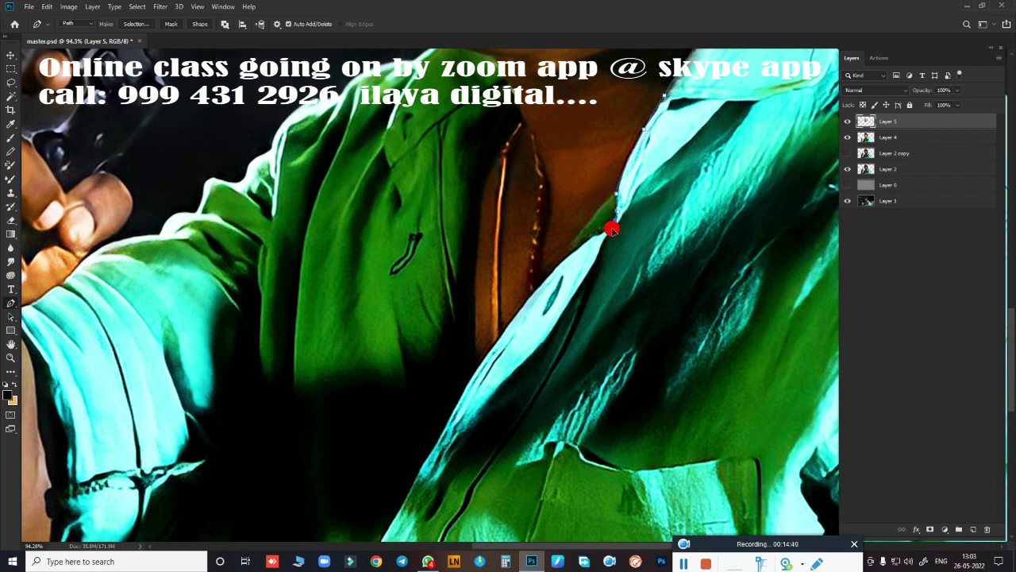
left_click_drag(618, 227, 608, 235)
left_click(592, 238)
left_click(508, 333)
left_click_drag(501, 337, 493, 350)
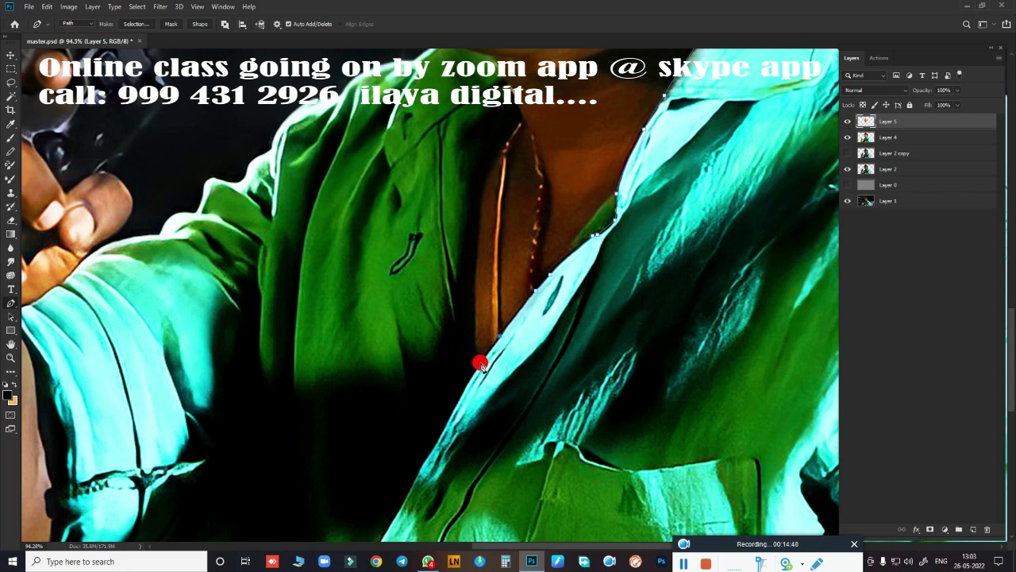
left_click_drag(476, 247, 483, 162)
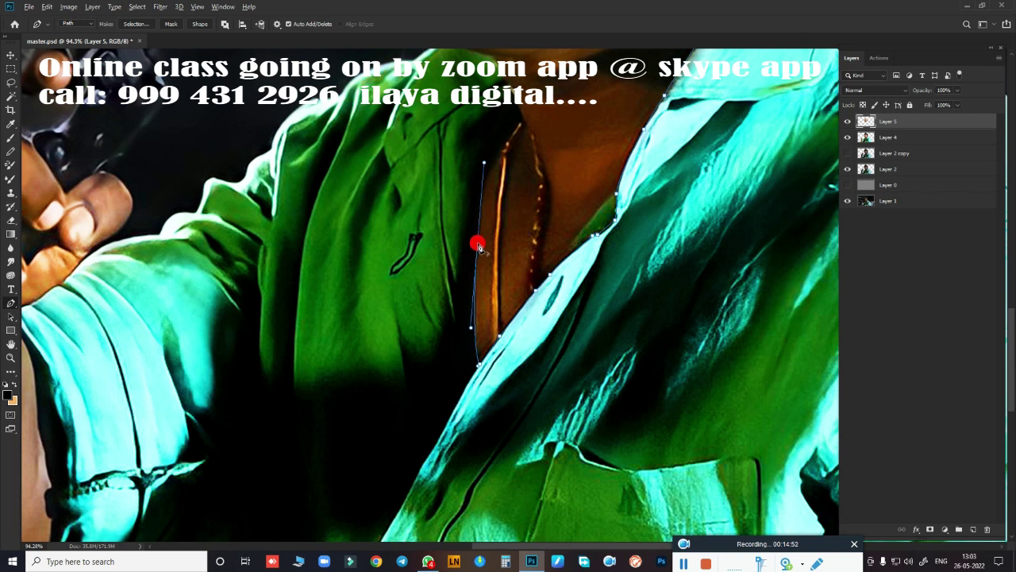
left_click(477, 245)
mouse_move(495, 151)
left_mouse_down()
mouse_move(508, 126)
mouse_move(470, 338)
left_mouse_up()
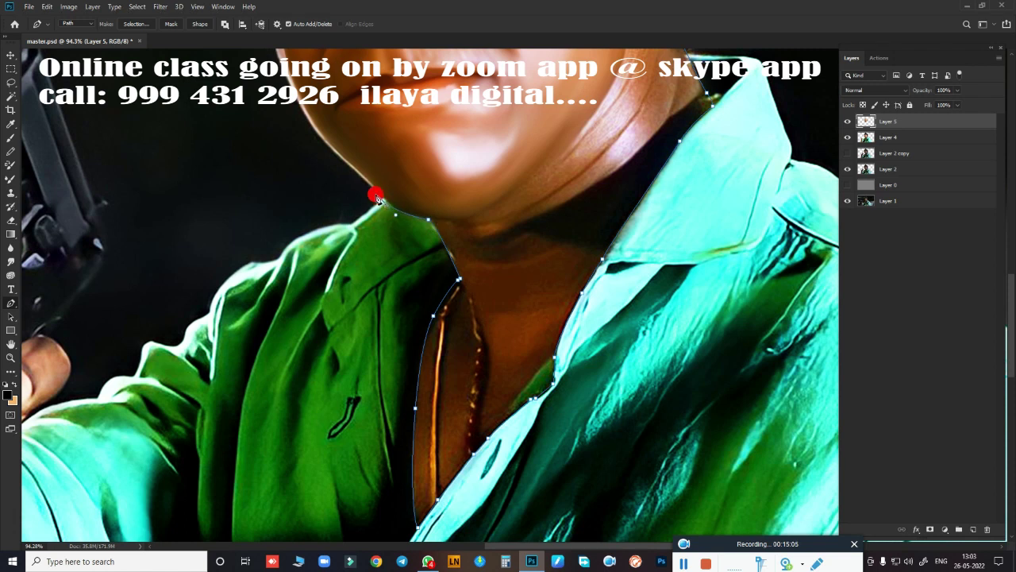
- Close the path along the jawline toward the ear and load it as a selection
left_click_drag(423, 163, 456, 196)
left_click_drag(553, 151, 592, 78)
left_click_drag(630, 93, 618, 205)
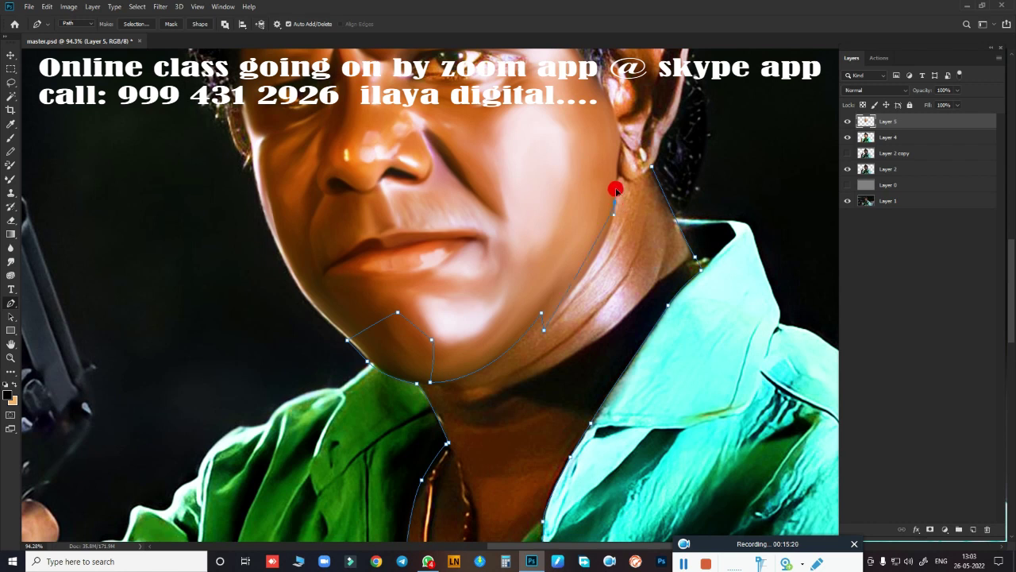
left_click_drag(615, 190, 623, 147)
key("ctrl+Return")
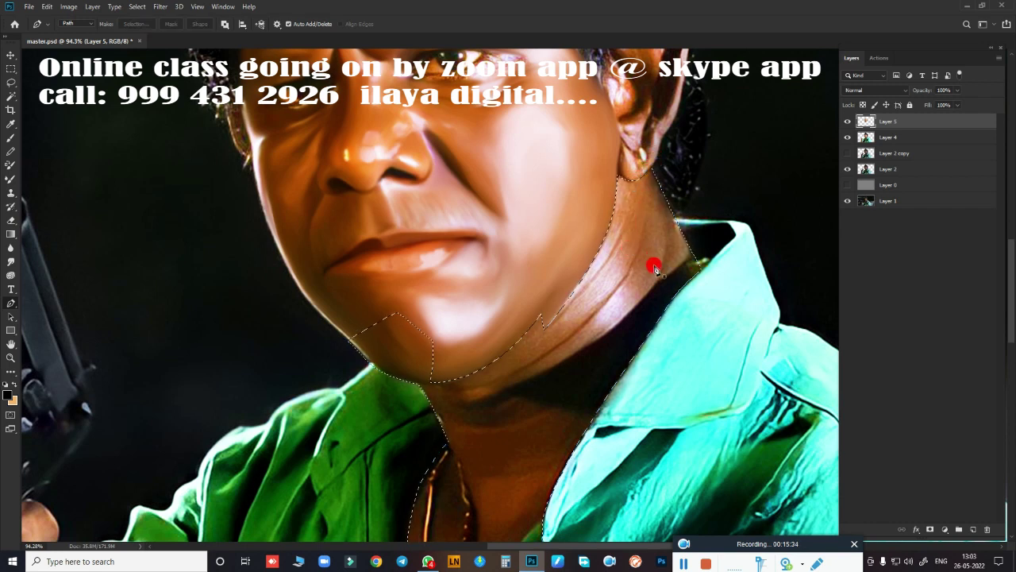
left_click_drag(653, 265, 671, 141)
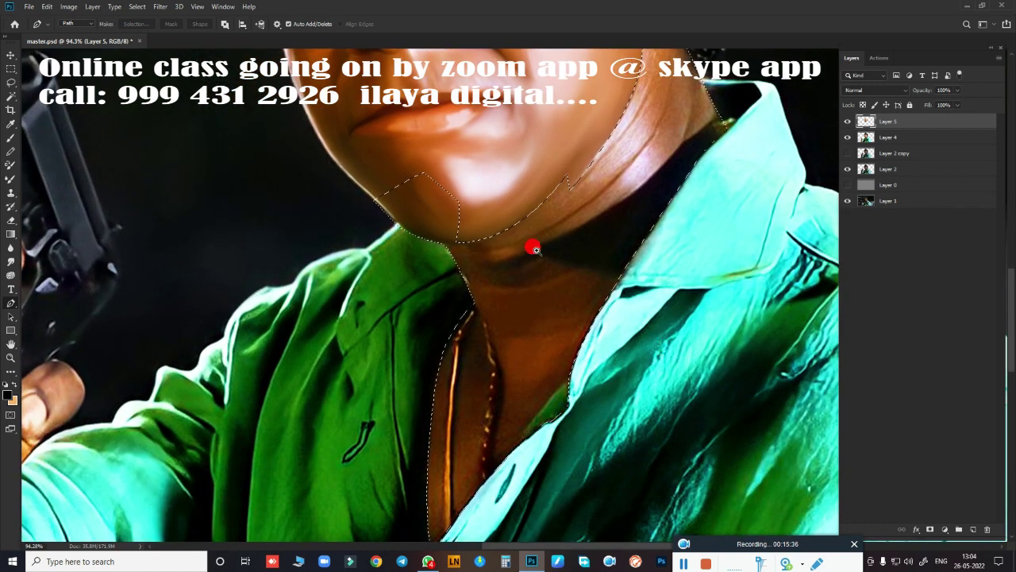
scroll(533, 245, "up", 3)
- Smudge the skin along the chin edge, jaw and upper neck
key("r")
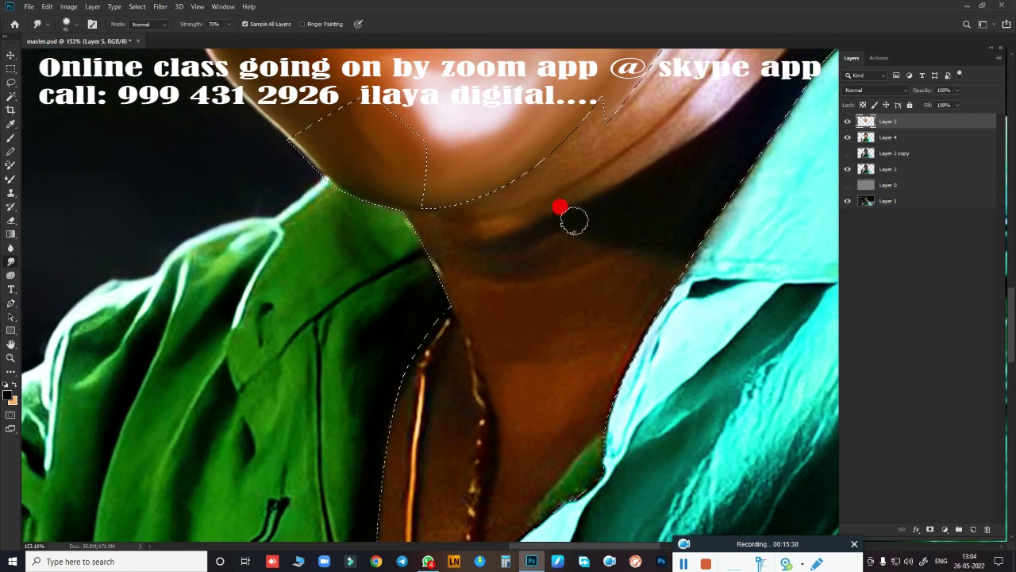
mouse_move(339, 164)
left_mouse_down()
mouse_move(322, 156)
mouse_move(372, 181)
mouse_move(533, 169)
mouse_move(545, 180)
left_mouse_up()
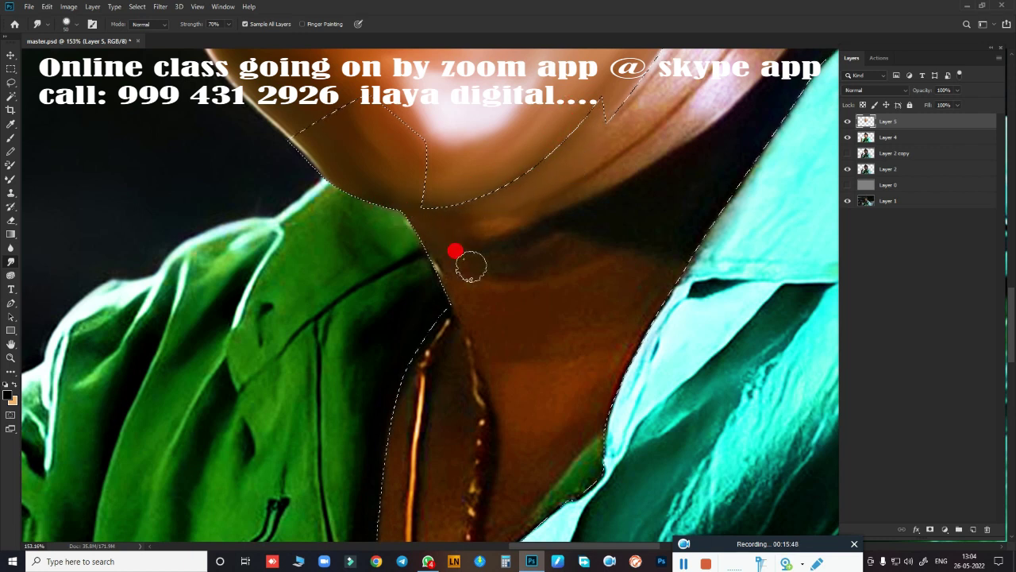
mouse_move(468, 266)
left_mouse_down()
mouse_move(499, 227)
mouse_move(663, 129)
left_mouse_up()
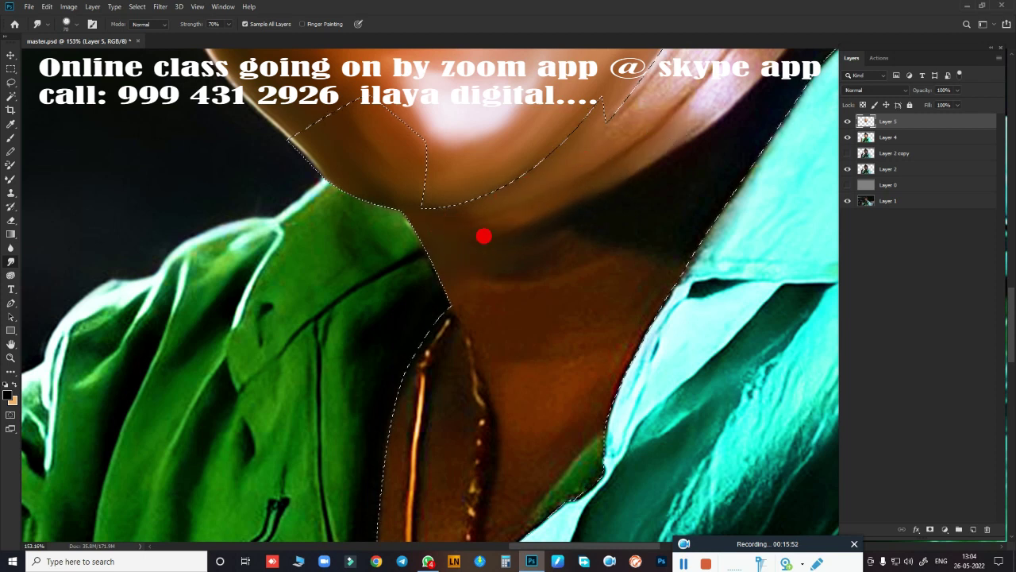
mouse_move(484, 236)
left_mouse_down()
mouse_move(605, 211)
mouse_move(442, 281)
mouse_move(468, 314)
mouse_move(522, 294)
mouse_move(517, 277)
mouse_move(535, 233)
mouse_move(672, 140)
mouse_move(635, 175)
mouse_move(651, 185)
mouse_move(640, 254)
mouse_move(719, 114)
mouse_move(643, 148)
mouse_move(685, 111)
mouse_move(619, 218)
mouse_move(678, 159)
mouse_move(515, 263)
mouse_move(622, 172)
mouse_move(584, 149)
mouse_move(539, 302)
mouse_move(487, 302)
mouse_move(481, 358)
mouse_move(498, 396)
mouse_move(580, 281)
mouse_move(598, 333)
mouse_move(754, 118)
left_mouse_up()
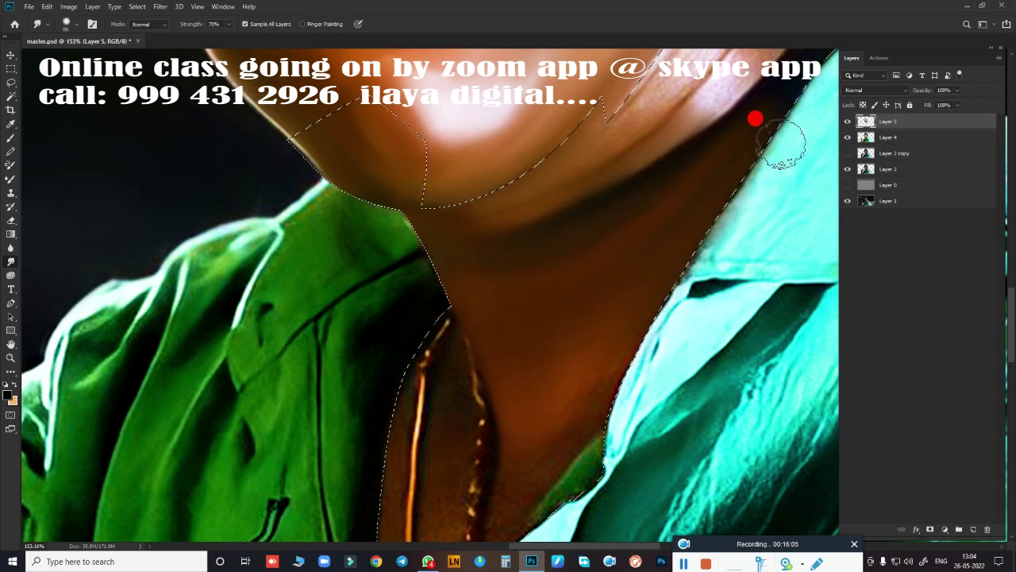
- Blend the green patch by the jaw, the neck's left edge and the dark neck stripe
scroll(715, 151, "down", 5)
scroll(667, 135, "left", 2)
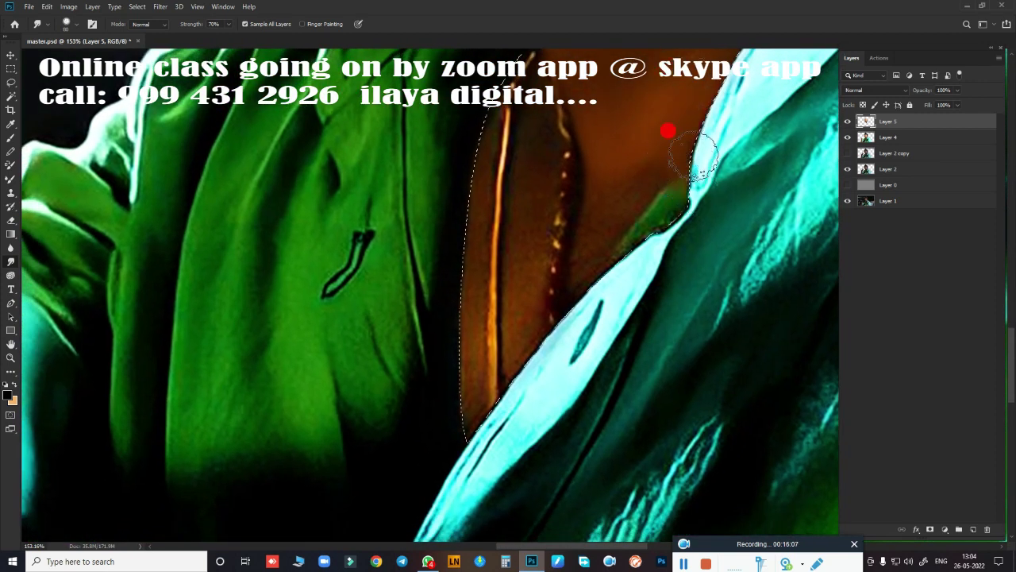
mouse_move(694, 155)
left_mouse_down()
mouse_move(654, 218)
mouse_move(617, 199)
mouse_move(603, 170)
mouse_move(589, 319)
mouse_move(638, 286)
mouse_move(563, 250)
mouse_move(474, 233)
mouse_move(481, 253)
left_mouse_up()
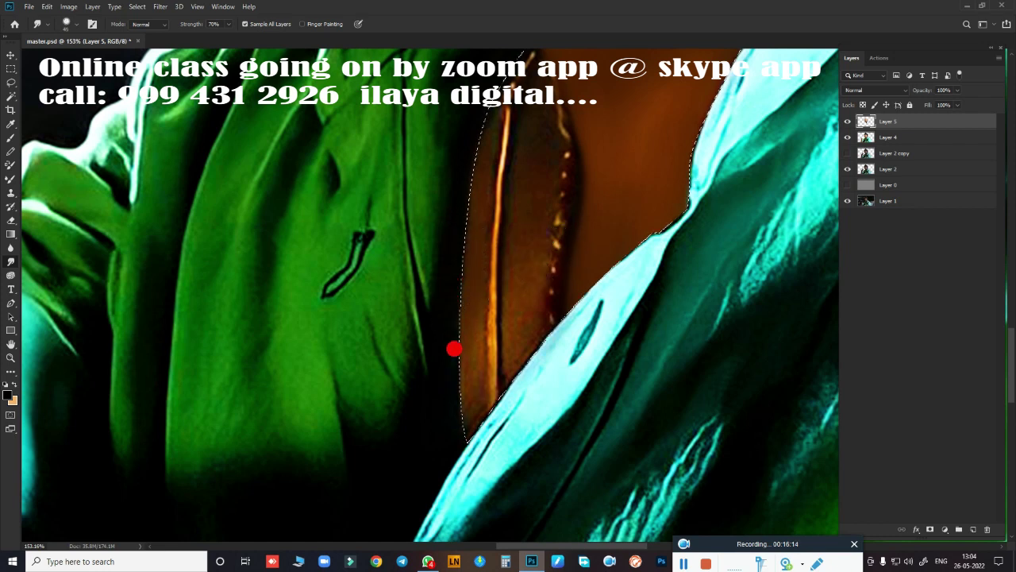
mouse_move(454, 347)
left_mouse_down()
mouse_move(458, 297)
mouse_move(477, 422)
mouse_move(456, 452)
mouse_move(493, 117)
mouse_move(483, 227)
mouse_move(508, 159)
mouse_move(483, 376)
mouse_move(531, 130)
mouse_move(528, 233)
mouse_move(496, 410)
left_mouse_up()
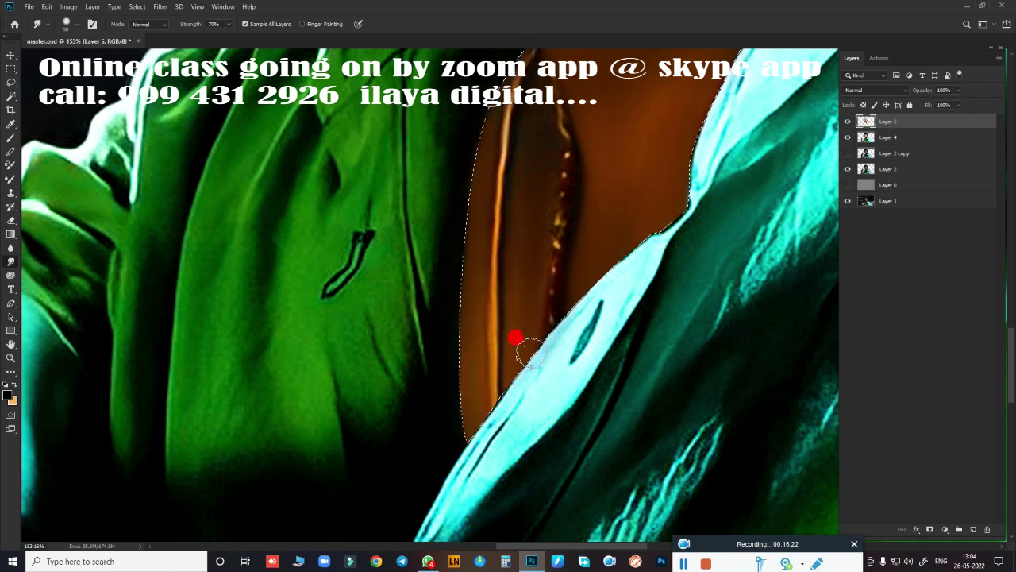
mouse_move(612, 163)
left_mouse_down()
mouse_move(597, 342)
mouse_move(535, 370)
mouse_move(529, 328)
mouse_move(522, 468)
mouse_move(560, 387)
left_mouse_up()
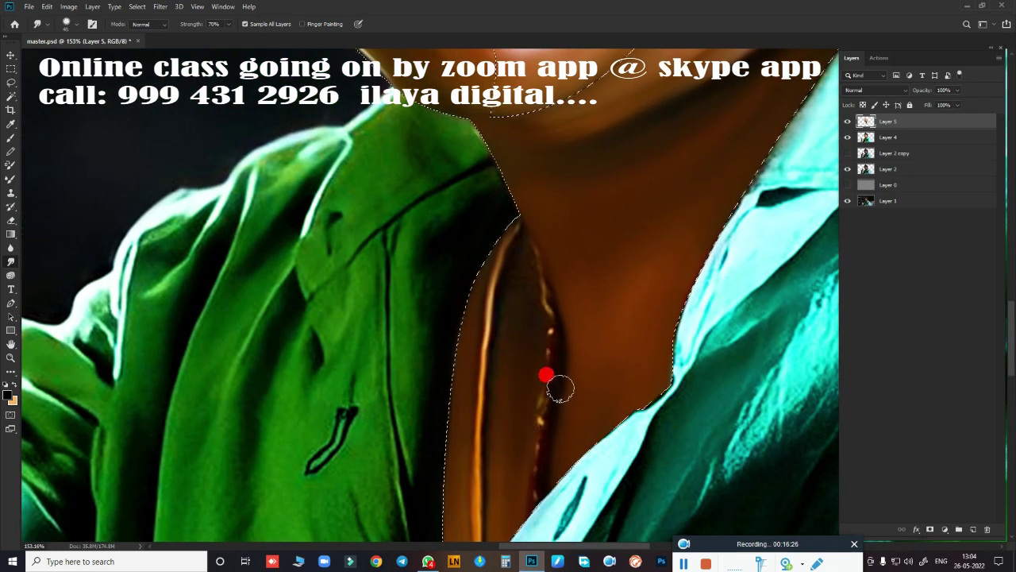
mouse_move(555, 291)
left_mouse_down()
mouse_move(520, 358)
mouse_move(500, 344)
mouse_move(517, 247)
mouse_move(488, 279)
mouse_move(517, 199)
mouse_move(535, 320)
mouse_move(530, 218)
left_mouse_up()
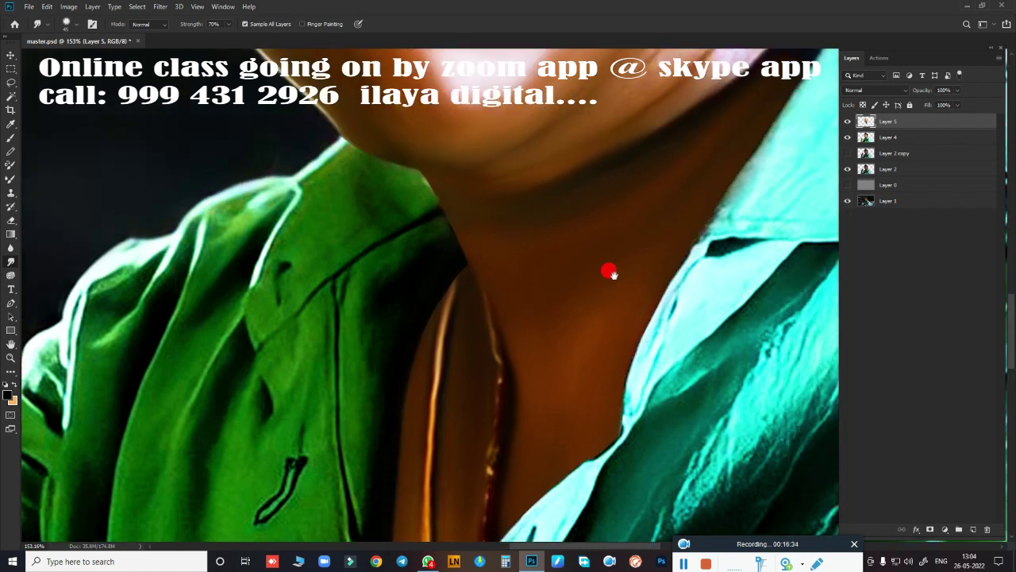
left_click_drag(650, 297, 519, 333)
- Smudge the neck edge and the earlobe around the earring into smooth strokes
mouse_move(512, 481)
left_mouse_down()
mouse_move(506, 455)
mouse_move(298, 343)
mouse_move(388, 342)
mouse_move(484, 309)
mouse_move(399, 367)
mouse_move(410, 367)
mouse_move(245, 370)
mouse_move(313, 361)
mouse_move(395, 291)
mouse_move(495, 159)
mouse_move(419, 304)
mouse_move(515, 193)
mouse_move(468, 274)
mouse_move(526, 206)
mouse_move(339, 363)
mouse_move(294, 381)
mouse_move(608, 186)
mouse_move(585, 186)
mouse_move(639, 151)
mouse_move(579, 168)
mouse_move(599, 122)
mouse_move(564, 111)
mouse_move(548, 62)
mouse_move(477, 140)
left_mouse_up()
scroll(505, 455, "up", 3)
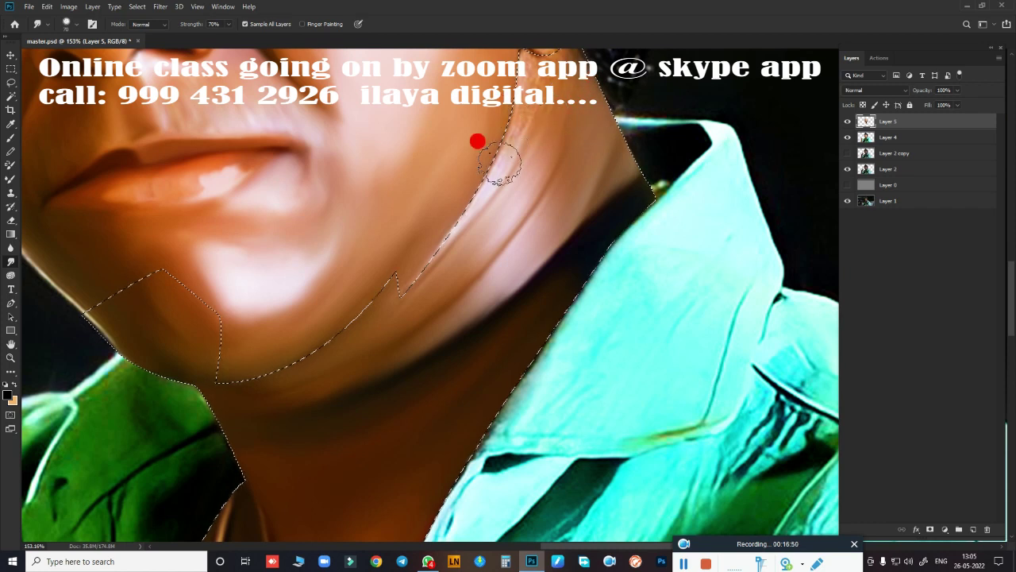
scroll(526, 148, "up", 3)
mouse_move(527, 252)
left_mouse_down()
mouse_move(466, 320)
mouse_move(513, 193)
mouse_move(482, 228)
mouse_move(502, 241)
mouse_move(449, 321)
mouse_move(521, 202)
mouse_move(553, 220)
mouse_move(572, 192)
mouse_move(646, 333)
mouse_move(619, 302)
mouse_move(473, 380)
mouse_move(416, 343)
mouse_move(513, 202)
mouse_move(490, 295)
mouse_move(428, 402)
mouse_move(593, 203)
mouse_move(681, 187)
mouse_move(575, 230)
mouse_move(466, 367)
mouse_move(494, 322)
mouse_move(403, 389)
mouse_move(577, 390)
mouse_move(577, 286)
mouse_move(500, 269)
mouse_move(526, 297)
mouse_move(499, 250)
mouse_move(494, 258)
mouse_move(518, 259)
left_mouse_up()
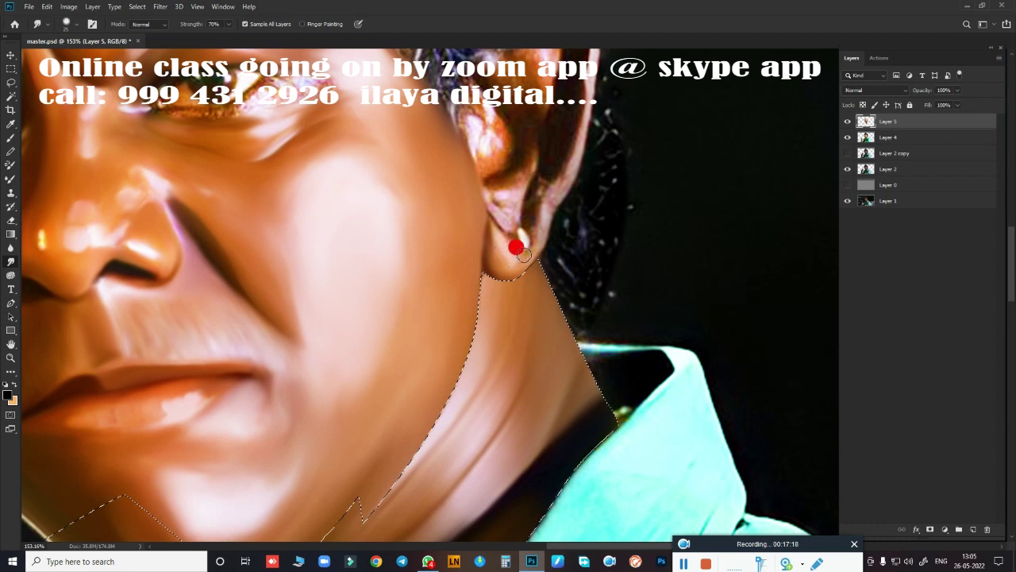
left_click_drag(520, 231, 517, 237)
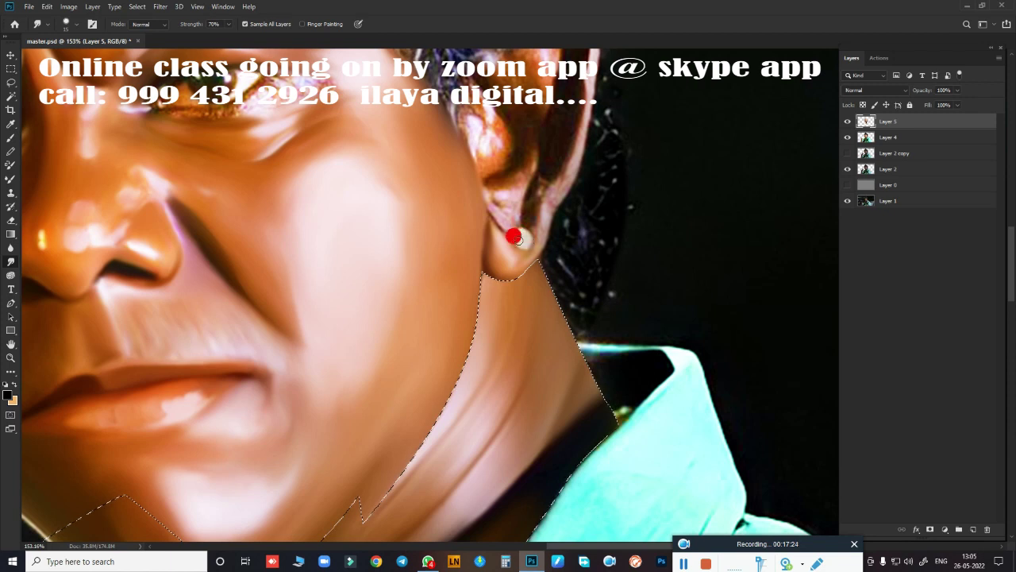
left_click_drag(515, 270, 519, 251)
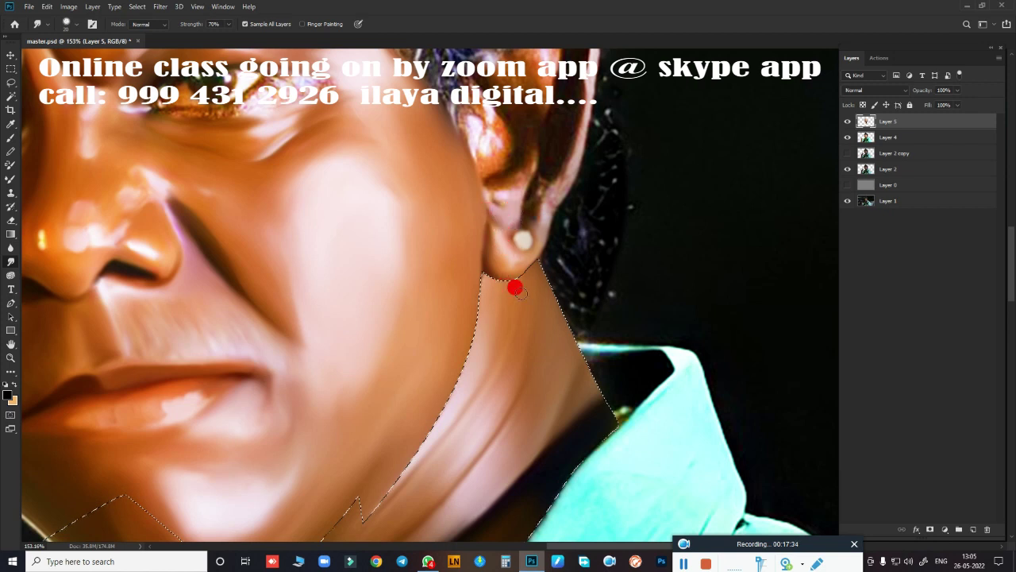
- Smudge the shadow along the jawline and under the chin smooth on Layer 5
key("ctrl+0")
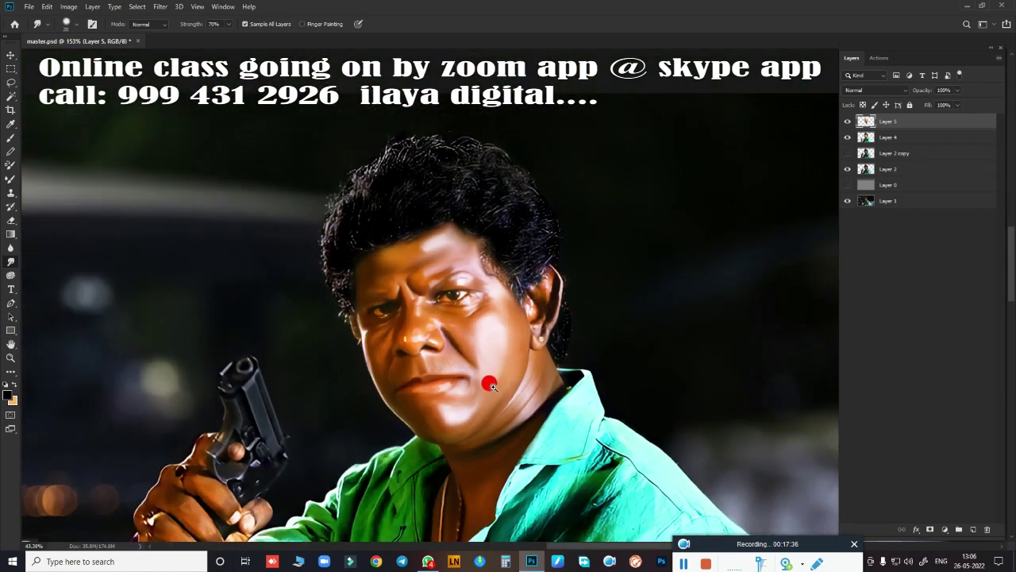
mouse_move(572, 357)
left_mouse_down()
mouse_move(596, 211)
mouse_move(493, 256)
mouse_move(519, 258)
mouse_move(624, 207)
mouse_move(566, 217)
left_mouse_up()
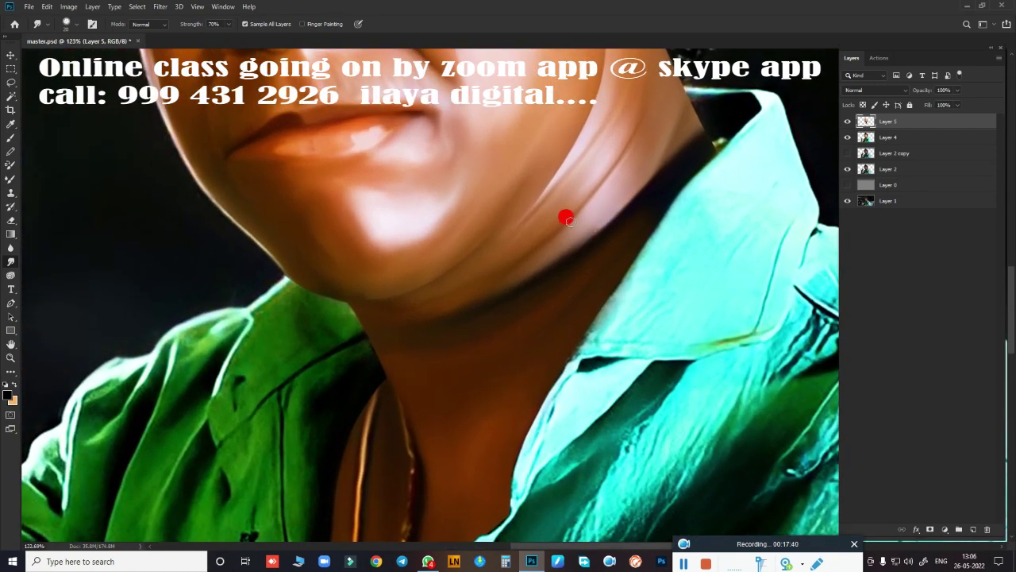
mouse_move(304, 270)
left_mouse_down()
mouse_move(333, 284)
mouse_move(428, 271)
mouse_move(394, 292)
mouse_move(528, 214)
mouse_move(653, 103)
mouse_move(448, 317)
left_mouse_up()
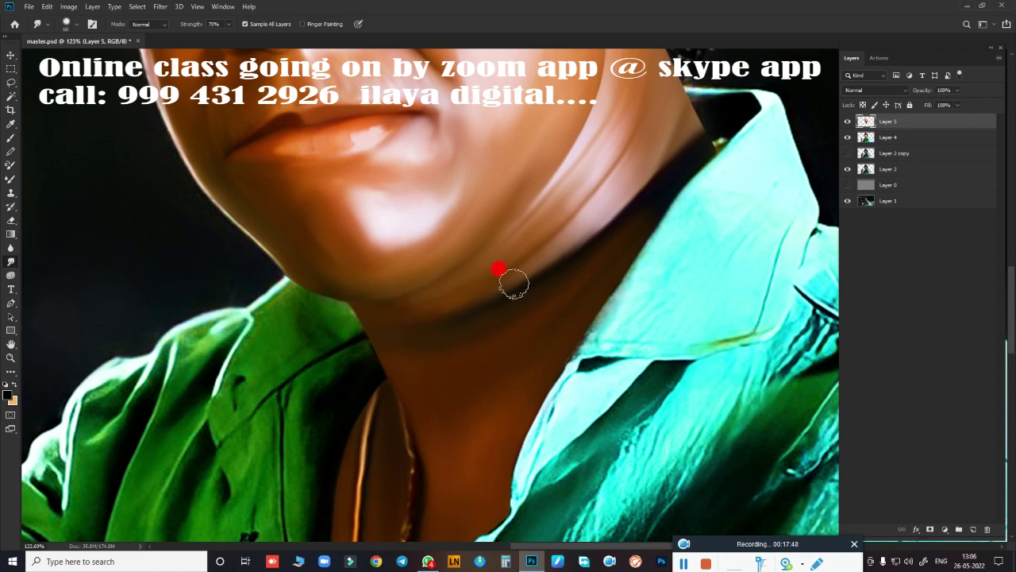
mouse_move(513, 284)
left_mouse_down()
mouse_move(545, 267)
mouse_move(460, 411)
mouse_move(508, 297)
mouse_move(492, 303)
left_mouse_up()
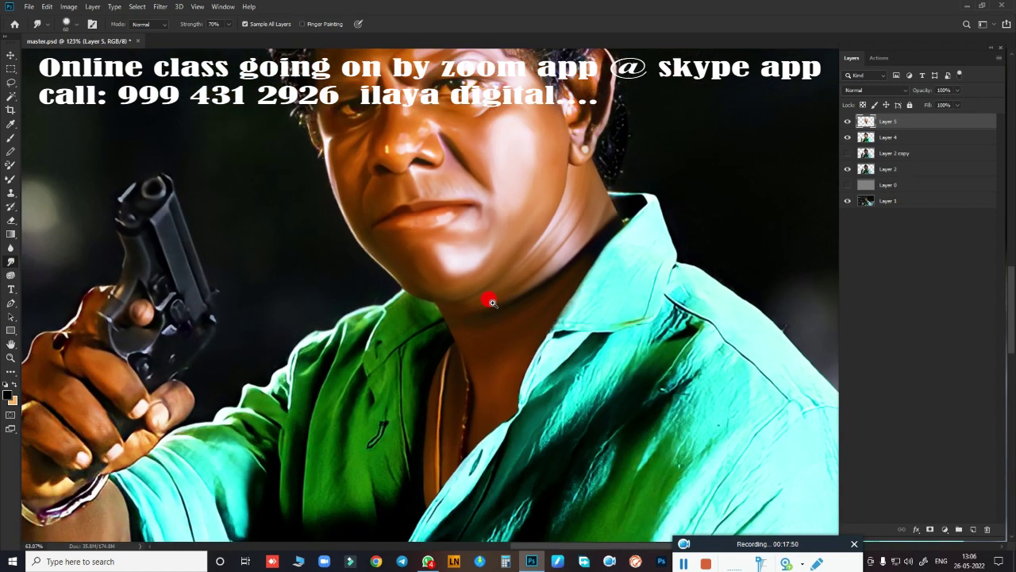
scroll(492, 302, "down", 2)
mouse_move(552, 312)
left_mouse_down()
mouse_move(565, 211)
mouse_move(580, 200)
mouse_move(551, 318)
mouse_move(619, 289)
left_mouse_up()
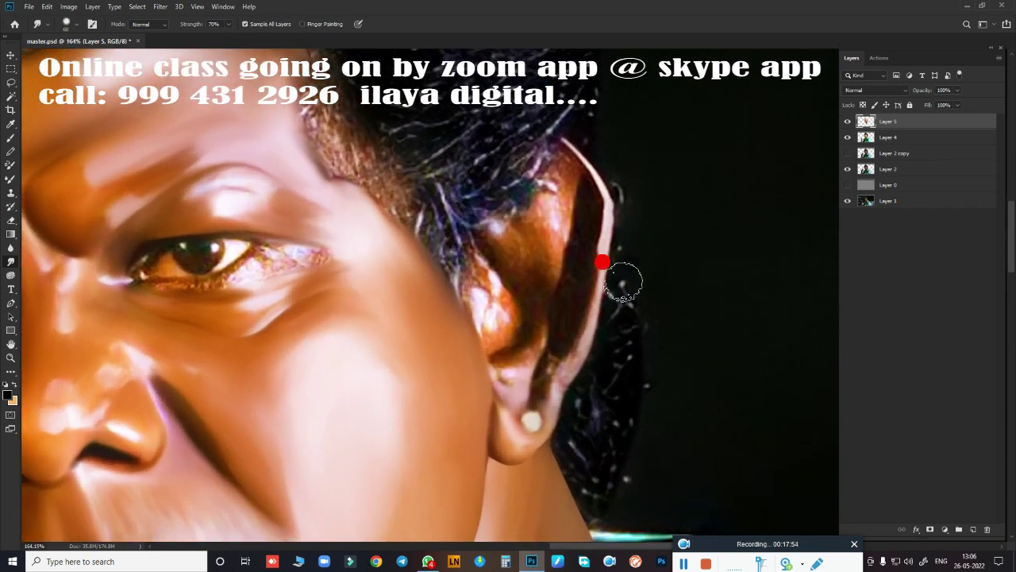
- Trace a Pen path around the ear, curving it around the lobe, and load it as a selection
key("p")
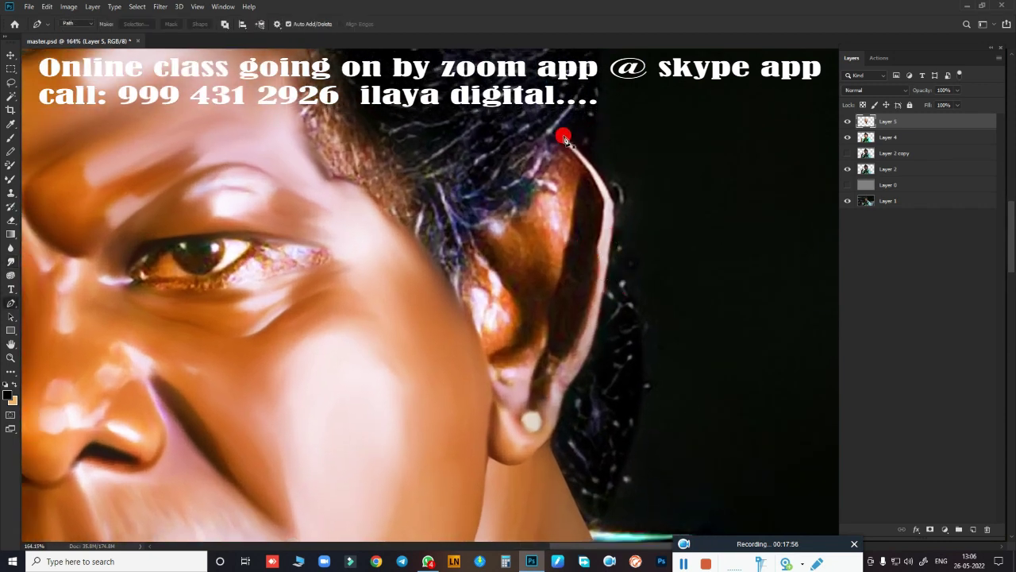
left_click(563, 138)
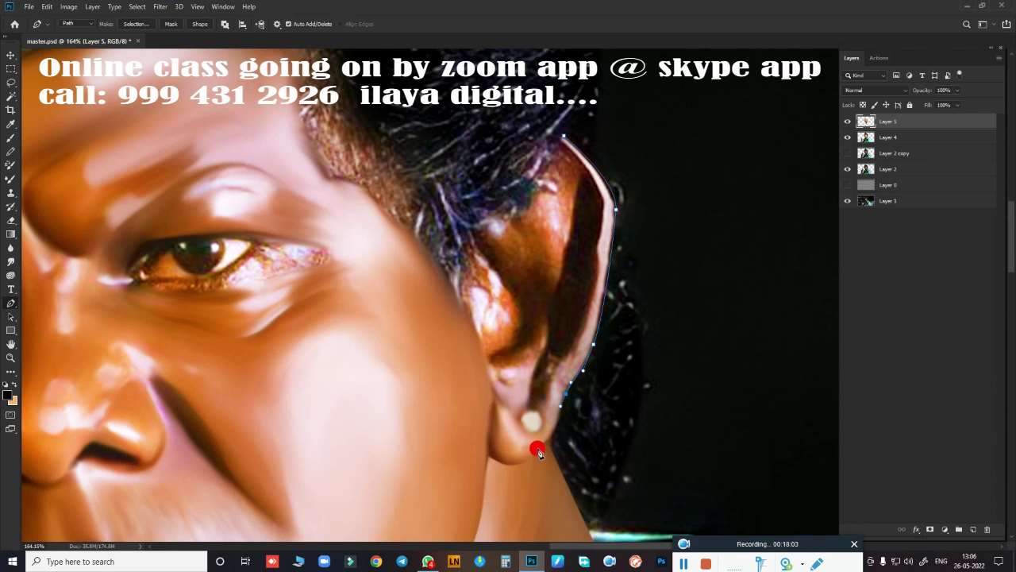
left_click_drag(519, 459, 558, 446)
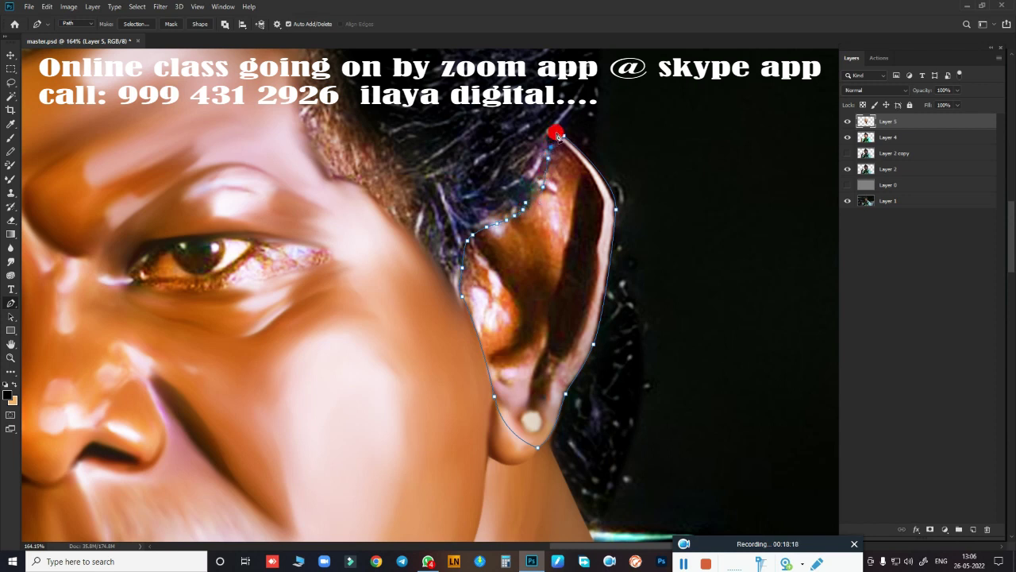
key("ctrl+Return")
- Smudge the ear's outer edge and its border with the hair smooth
key("r")
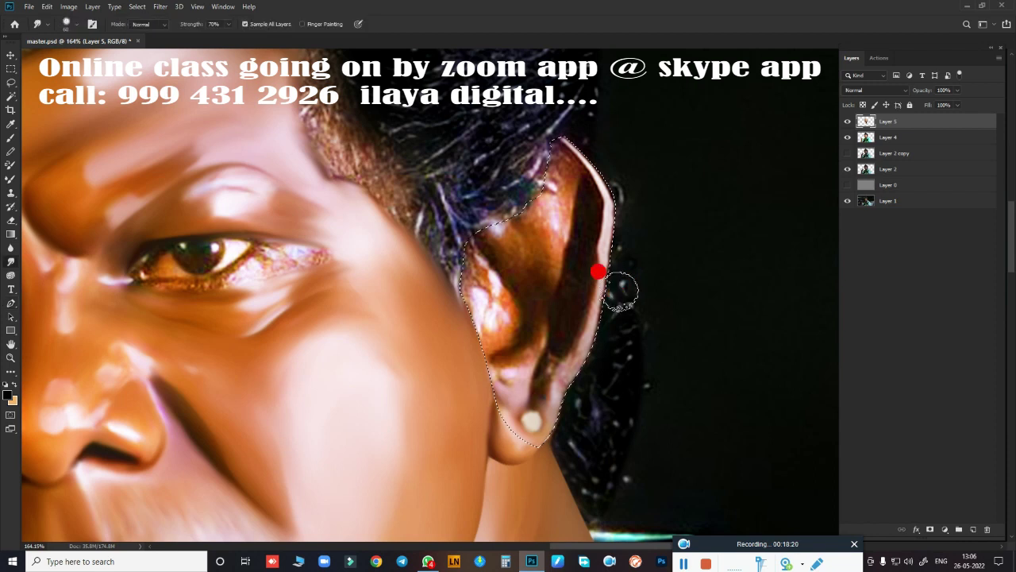
left_click_drag(581, 300, 555, 168)
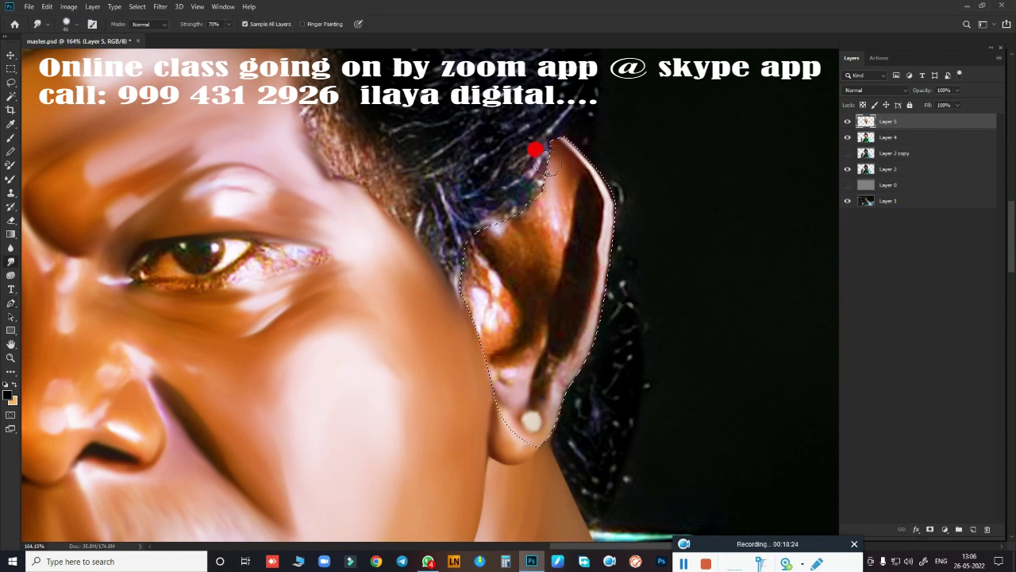
mouse_move(568, 154)
left_mouse_down()
mouse_move(586, 219)
mouse_move(552, 107)
mouse_move(603, 184)
left_mouse_up()
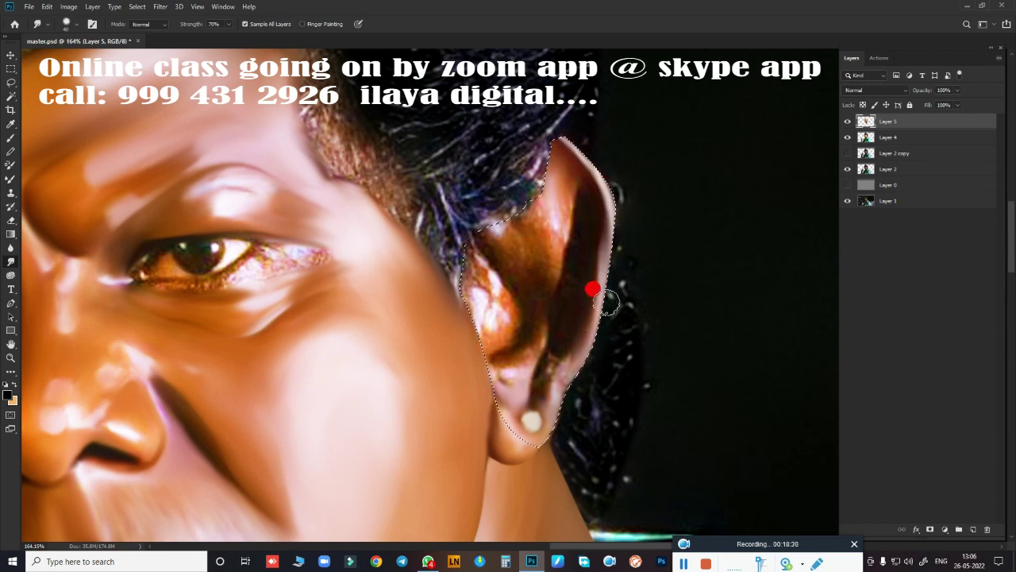
left_click_drag(607, 302, 583, 204)
mouse_move(580, 271)
left_mouse_down()
mouse_move(580, 219)
mouse_move(560, 315)
mouse_move(578, 263)
mouse_move(547, 186)
mouse_move(530, 205)
mouse_move(574, 272)
mouse_move(554, 292)
mouse_move(547, 256)
left_mouse_up()
mouse_move(520, 204)
left_mouse_down()
mouse_move(500, 247)
mouse_move(459, 231)
left_mouse_up()
- Smooth the inner ear texture, lobe highlights and skin near the earring
left_click_drag(524, 281, 535, 284)
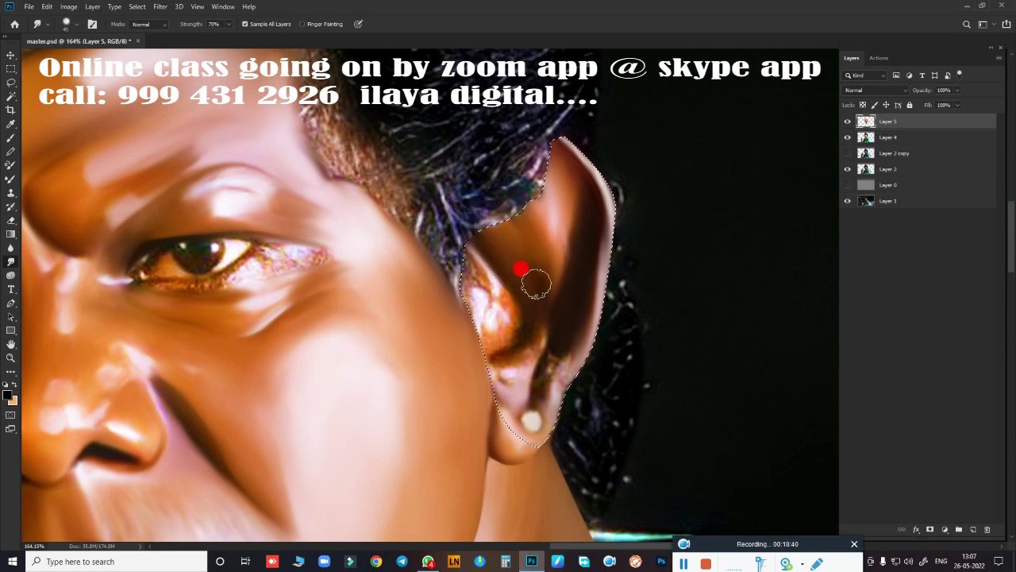
mouse_move(538, 226)
left_mouse_down()
mouse_move(553, 224)
mouse_move(557, 235)
mouse_move(554, 206)
mouse_move(501, 304)
mouse_move(480, 299)
mouse_move(471, 265)
mouse_move(452, 261)
left_mouse_up()
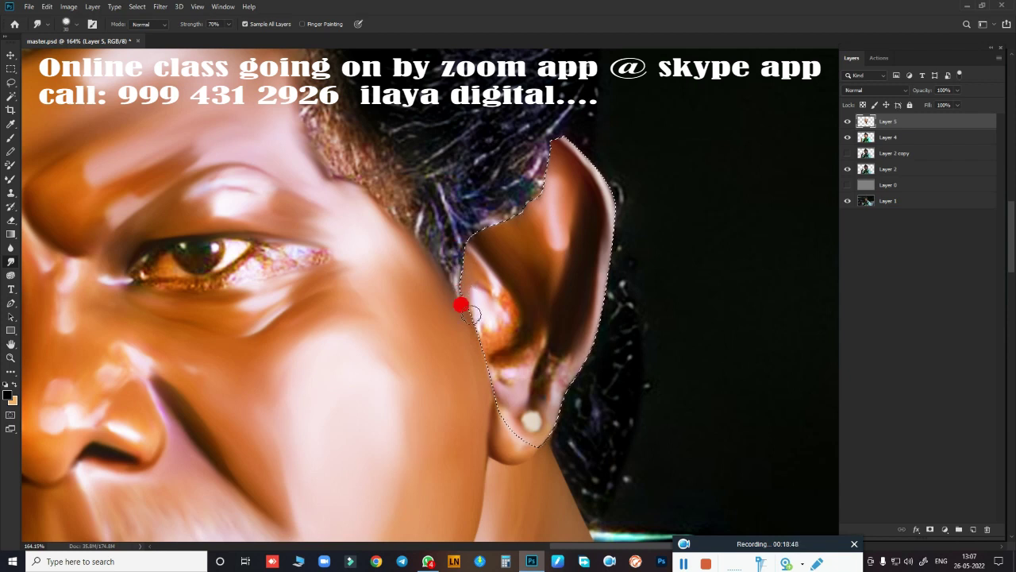
mouse_move(474, 329)
left_mouse_down()
mouse_move(497, 310)
mouse_move(493, 291)
mouse_move(508, 317)
mouse_move(492, 332)
mouse_move(486, 308)
mouse_move(525, 321)
mouse_move(489, 361)
mouse_move(533, 340)
mouse_move(535, 321)
mouse_move(528, 361)
mouse_move(551, 340)
mouse_move(569, 373)
mouse_move(537, 375)
mouse_move(541, 340)
left_mouse_up()
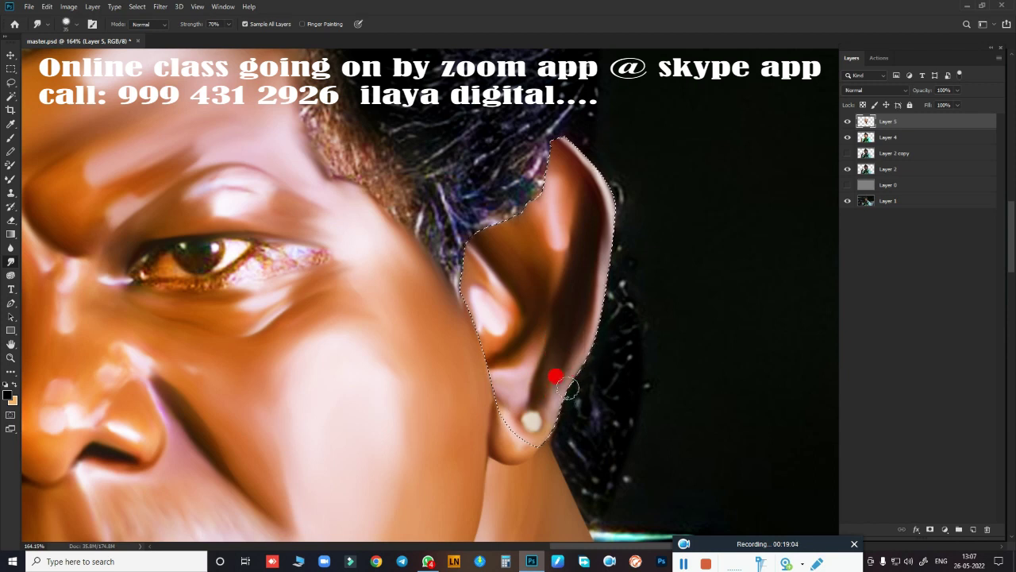
mouse_move(571, 355)
left_mouse_down()
mouse_move(548, 403)
mouse_move(532, 397)
left_mouse_up()
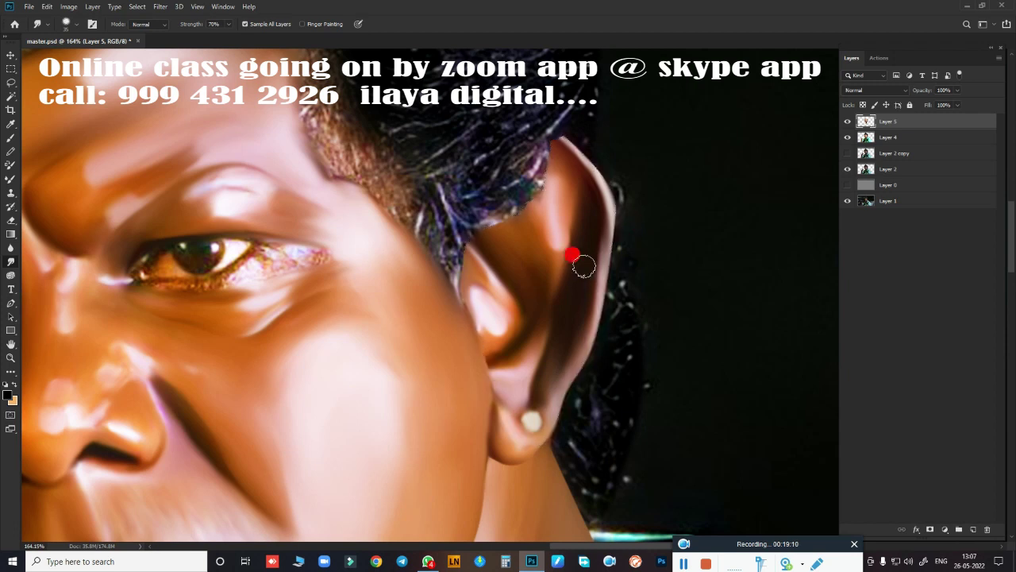
key("ctrl+0")
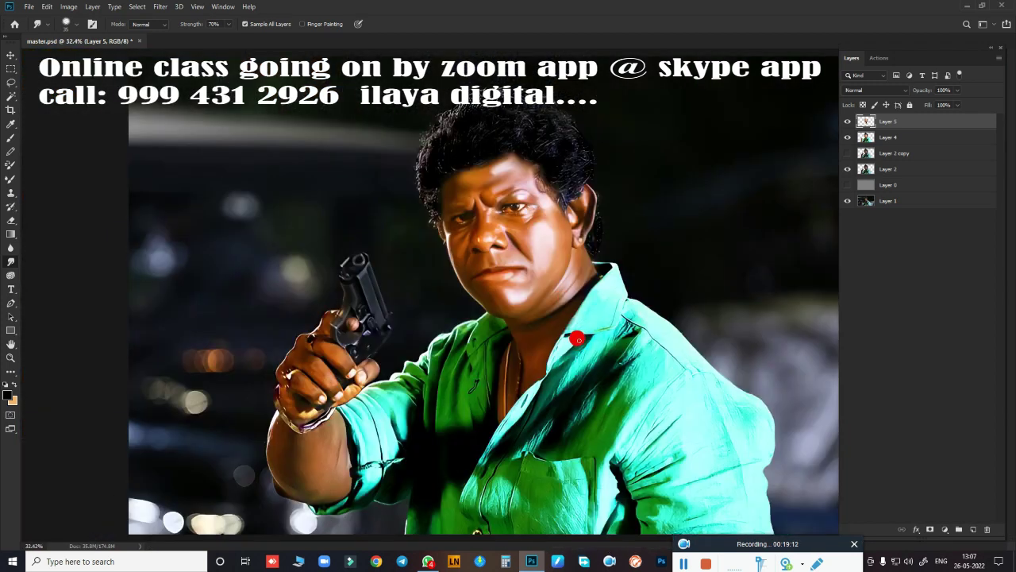
- Zoom onto the eye and hide Layer 5 to reveal the original eye
mouse_move(544, 246)
left_mouse_down()
mouse_move(571, 261)
mouse_move(535, 268)
mouse_move(567, 222)
mouse_move(517, 294)
mouse_move(523, 270)
mouse_move(583, 277)
mouse_move(589, 291)
left_mouse_up()
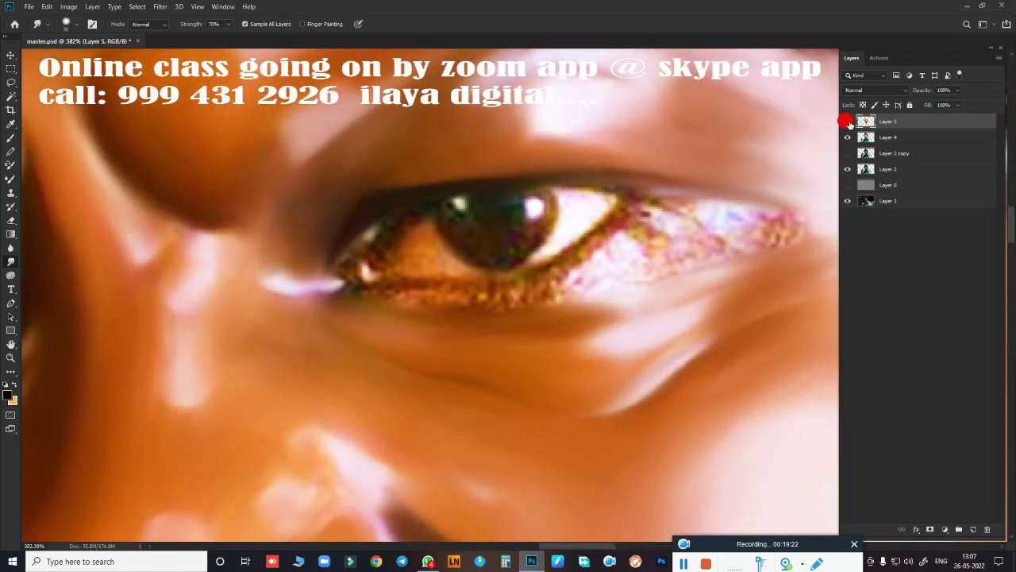
left_click(847, 120)
key("p")
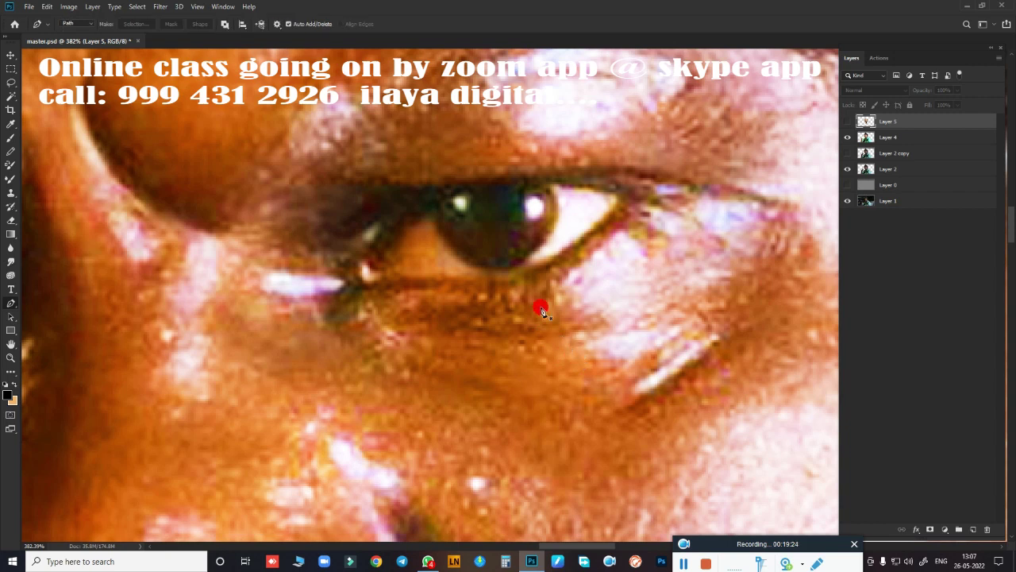
mouse_move(536, 249)
left_mouse_down()
mouse_move(585, 227)
mouse_move(584, 236)
left_mouse_up()
- Draw a circular Elliptical Marquee selection over the iris
key("m")
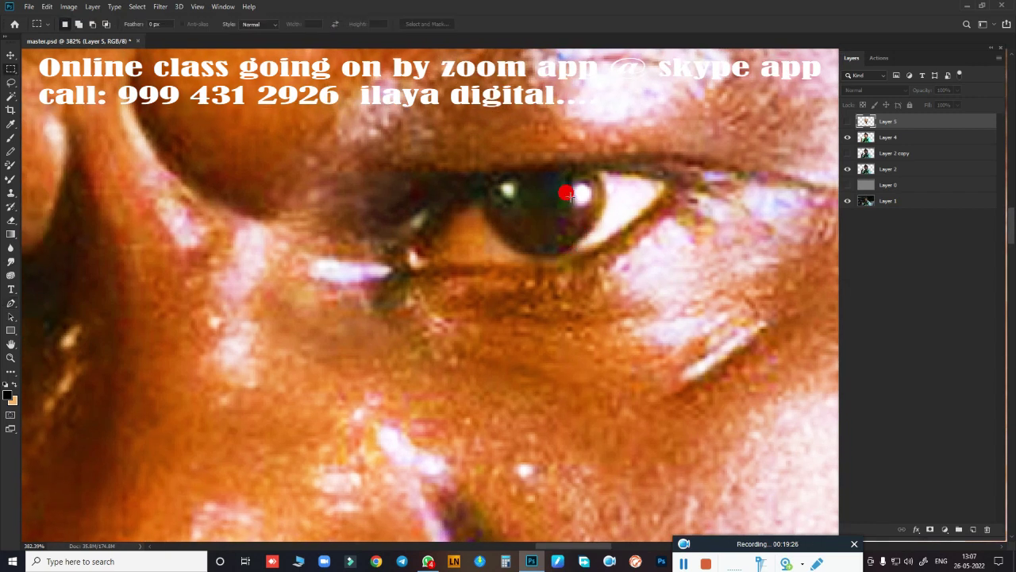
right_click(11, 69)
left_click(36, 79)
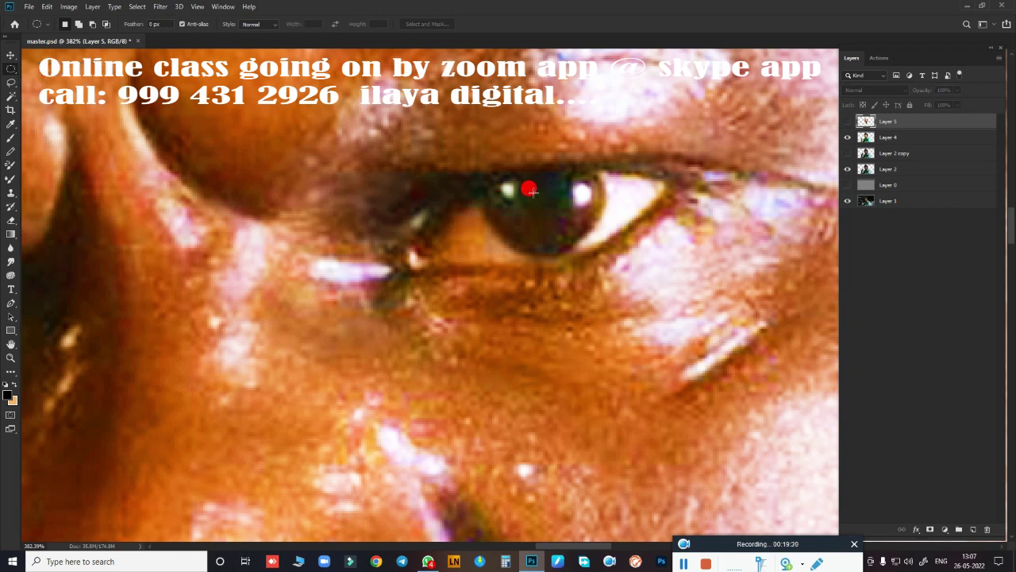
mouse_move(540, 205)
left_mouse_down()
mouse_move(613, 254)
mouse_move(627, 251)
left_mouse_up()
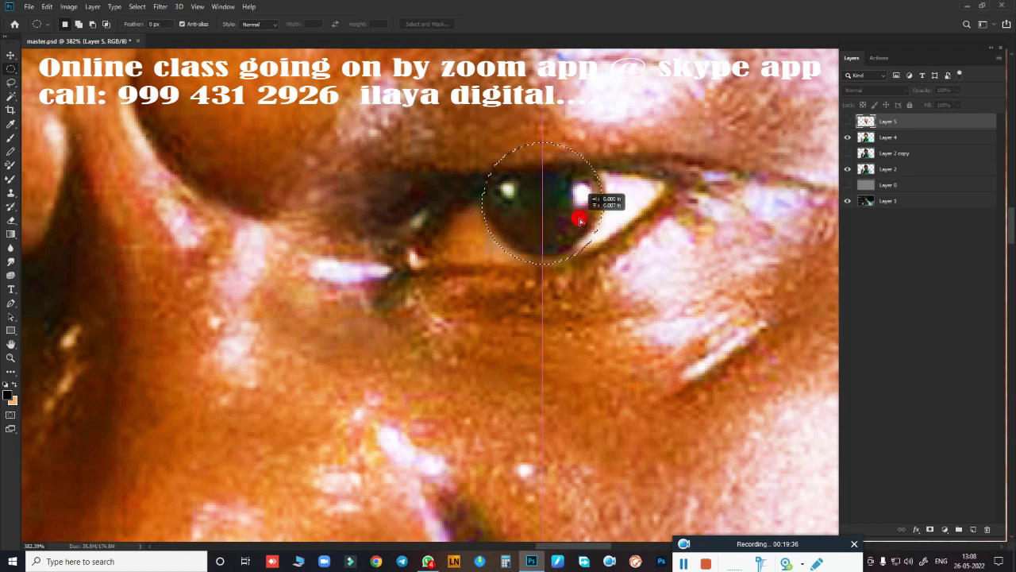
left_click_drag(627, 250, 585, 206)
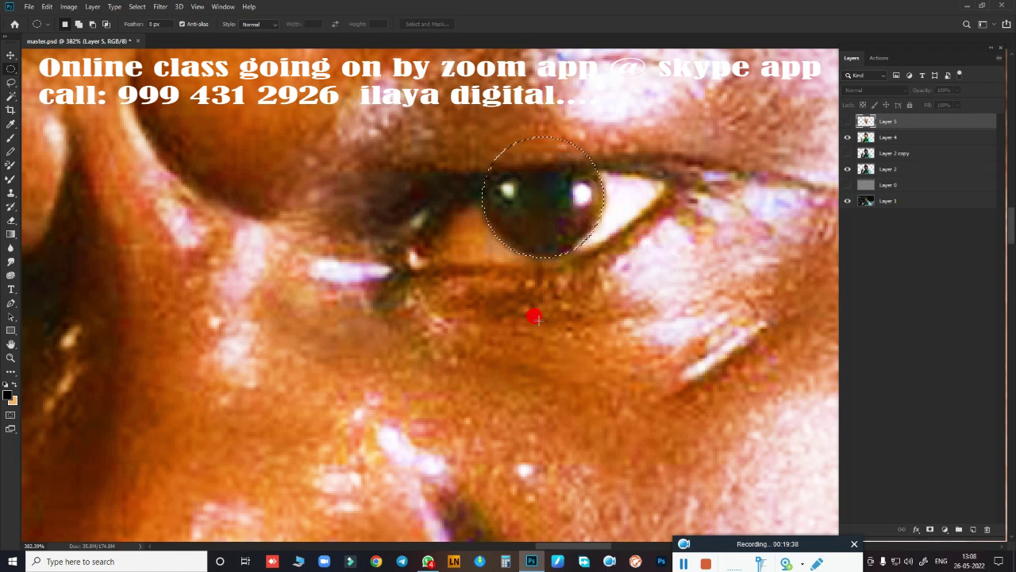
- Show Layer 5 again and smudge the iris around the pupil smooth and dark
key("r")
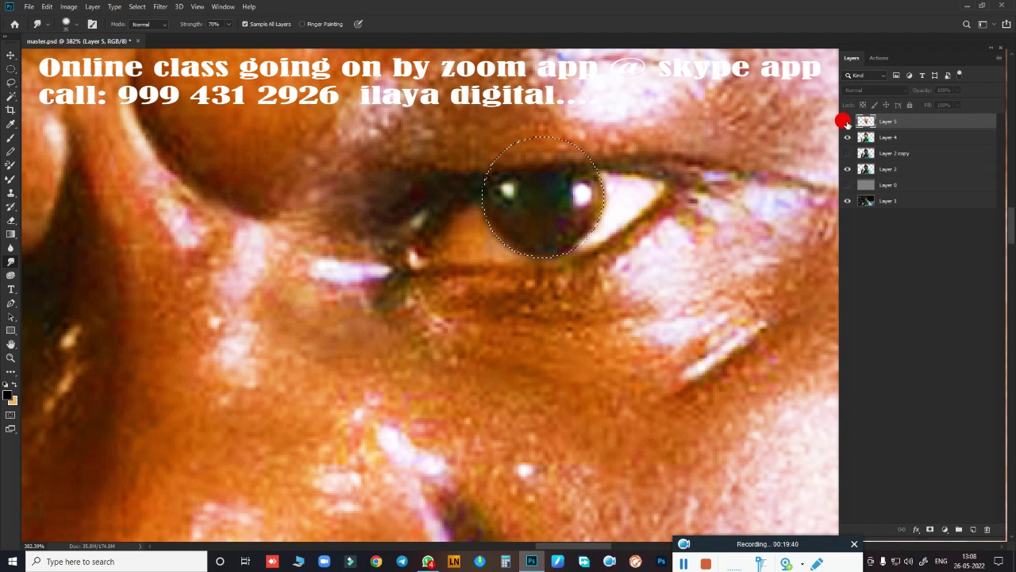
left_click(847, 120)
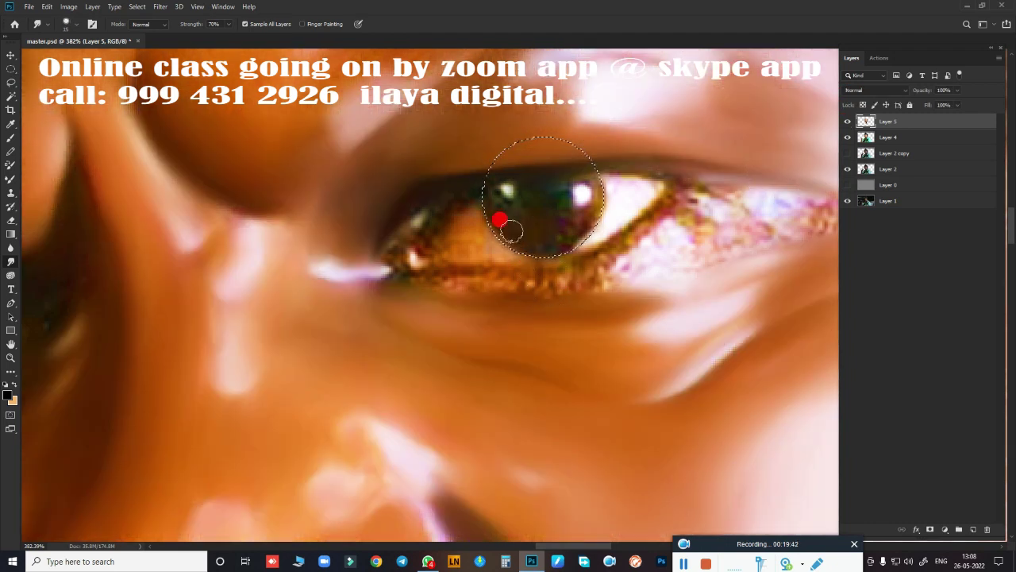
mouse_move(528, 200)
left_mouse_down()
mouse_move(544, 179)
mouse_move(507, 173)
left_mouse_up()
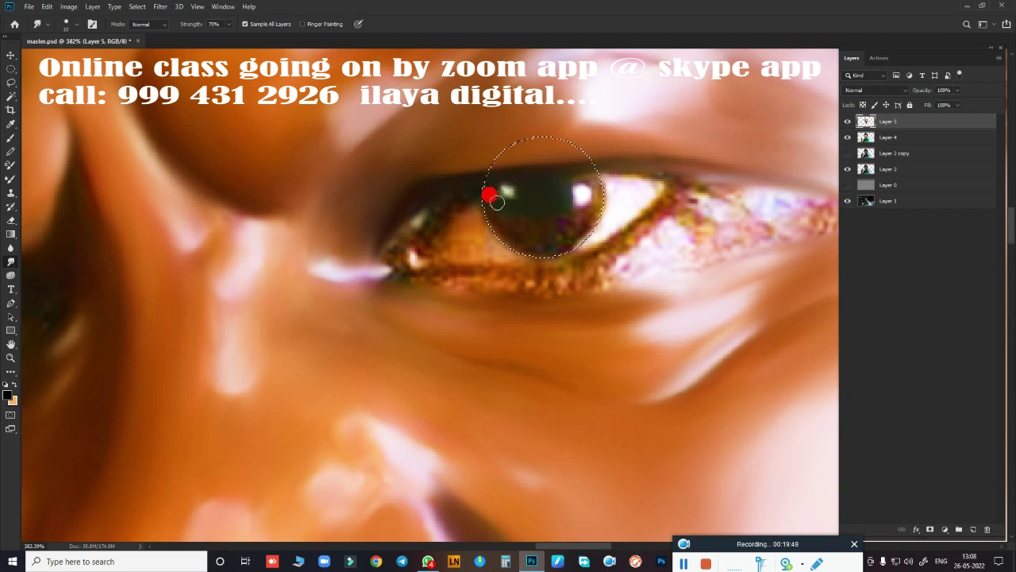
left_click_drag(494, 179, 586, 169)
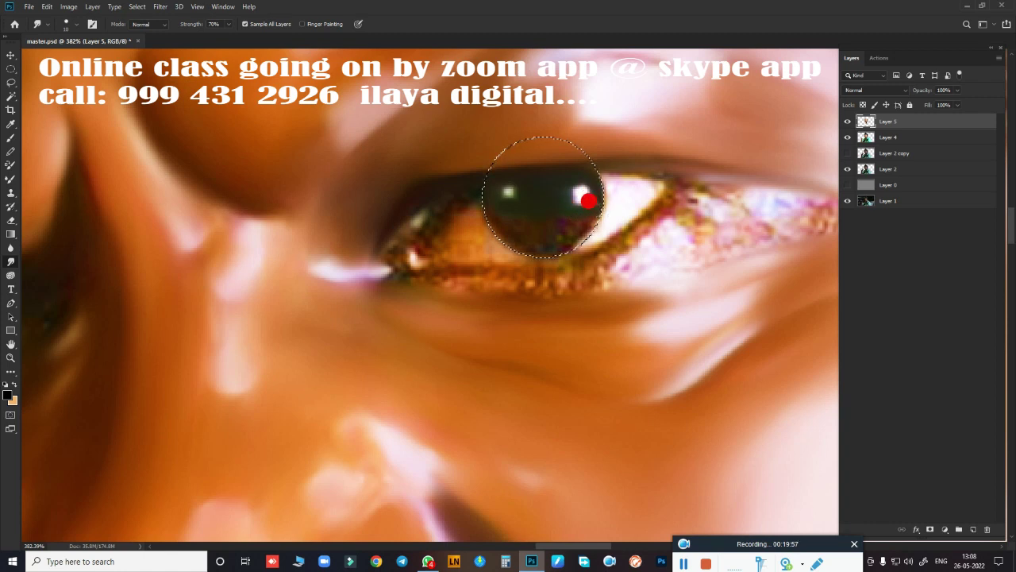
mouse_move(588, 201)
left_mouse_down()
mouse_move(545, 200)
mouse_move(504, 216)
mouse_move(555, 231)
mouse_move(585, 209)
mouse_move(545, 182)
mouse_move(572, 206)
mouse_move(589, 206)
left_mouse_up()
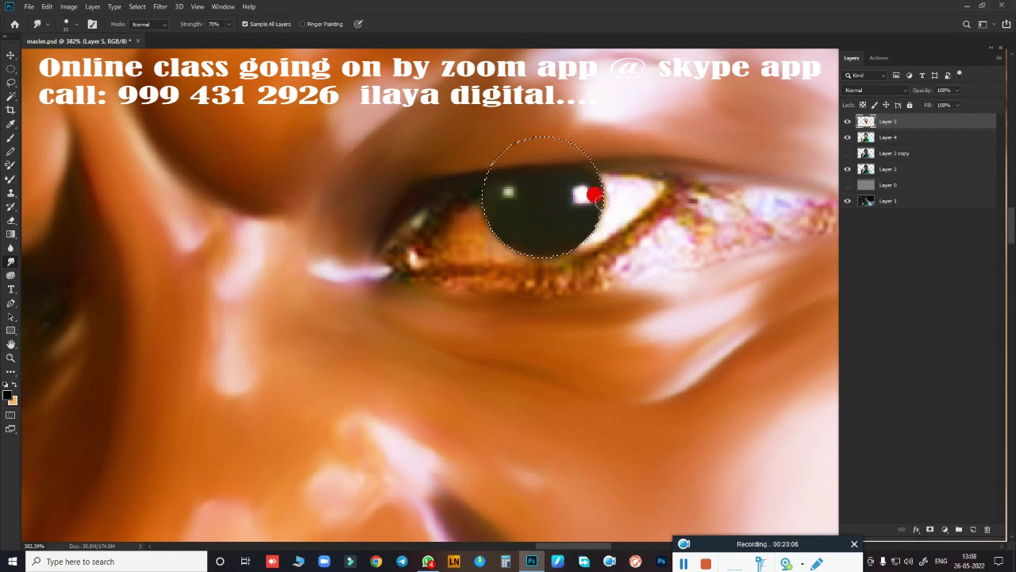
- Blend the pupil's edges into the highlights and smear iris colour below it
left_click_drag(589, 173, 582, 195)
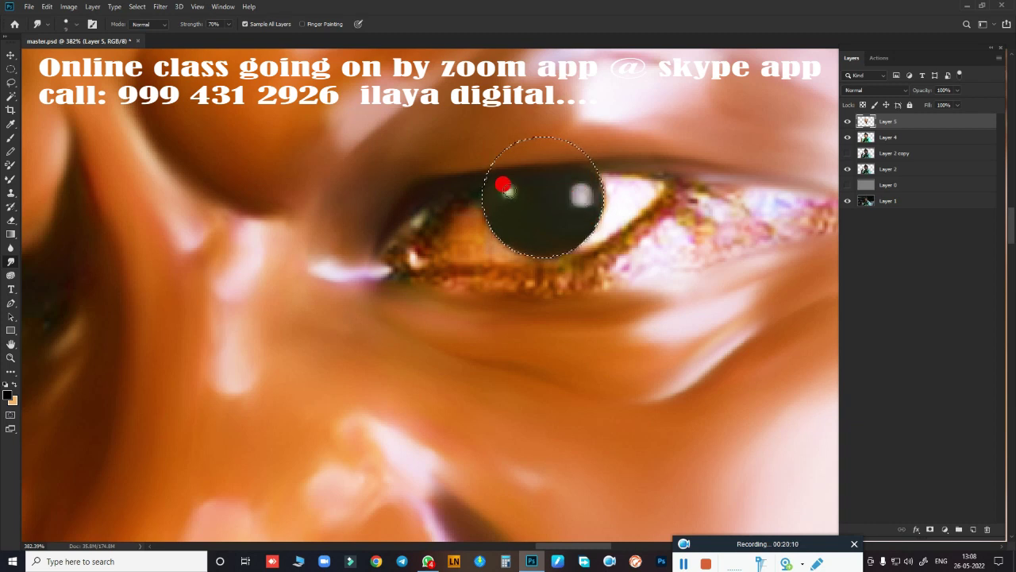
mouse_move(514, 198)
left_mouse_down()
mouse_move(544, 302)
mouse_move(537, 252)
left_mouse_up()
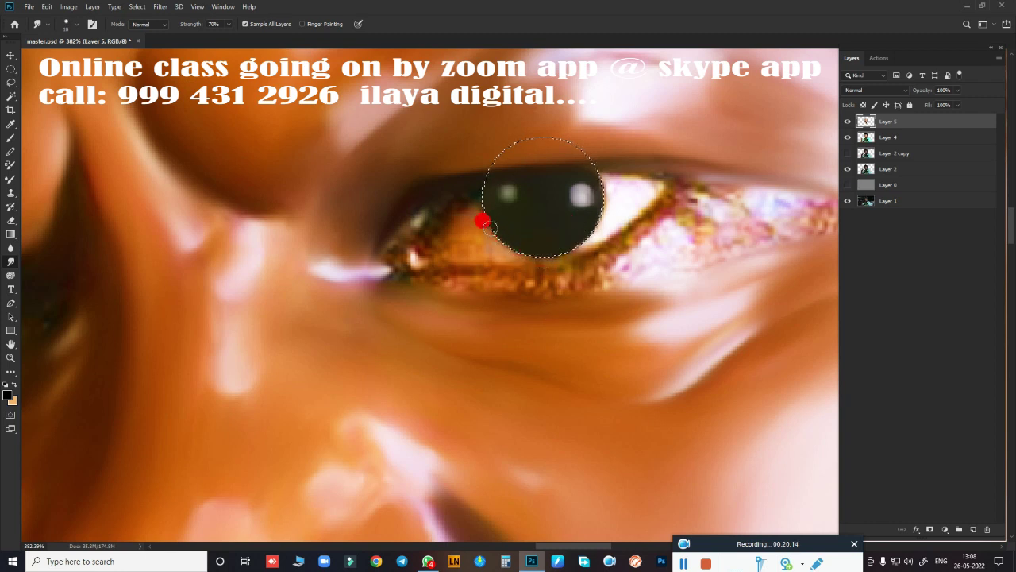
mouse_move(472, 243)
left_mouse_down()
mouse_move(462, 230)
mouse_move(490, 294)
mouse_move(583, 237)
left_mouse_up()
mouse_move(615, 188)
left_mouse_down()
mouse_move(556, 231)
mouse_move(567, 227)
mouse_move(517, 220)
mouse_move(486, 246)
mouse_move(460, 234)
mouse_move(465, 243)
mouse_move(453, 214)
mouse_move(463, 194)
mouse_move(480, 220)
mouse_move(449, 232)
mouse_move(468, 208)
mouse_move(431, 220)
mouse_move(467, 195)
left_mouse_up()
mouse_move(462, 231)
left_mouse_down()
mouse_move(436, 235)
mouse_move(469, 249)
mouse_move(547, 230)
mouse_move(447, 219)
mouse_move(380, 263)
mouse_move(416, 242)
mouse_move(425, 268)
mouse_move(405, 278)
mouse_move(447, 263)
mouse_move(438, 218)
mouse_move(431, 230)
mouse_move(440, 239)
left_mouse_up()
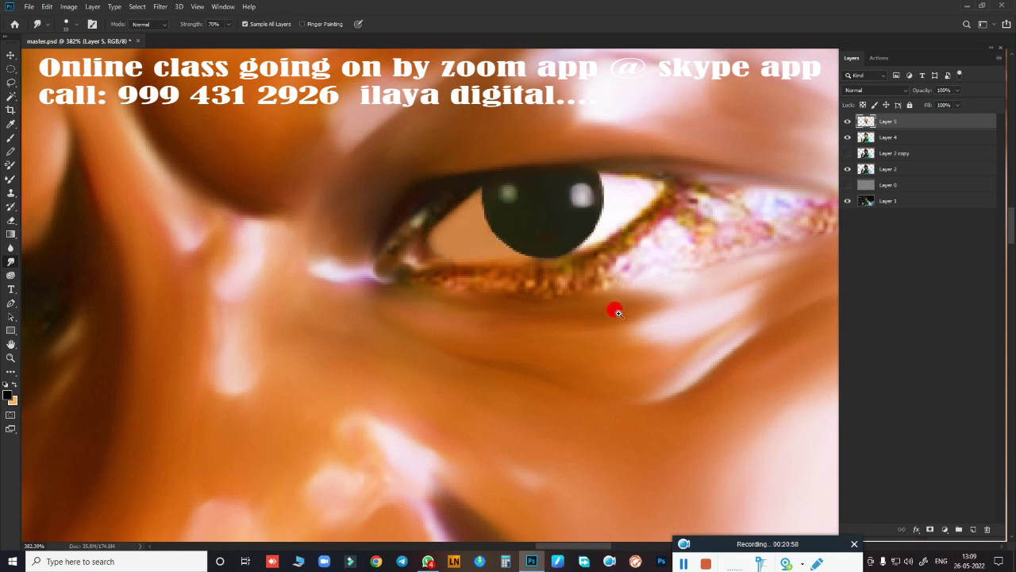
- Re-zoom on the right eye and soften the iris's lower and left rim into the eyelid
scroll(612, 307, "down", 4)
scroll(555, 336, "down", 2)
scroll(551, 339, "down", 1)
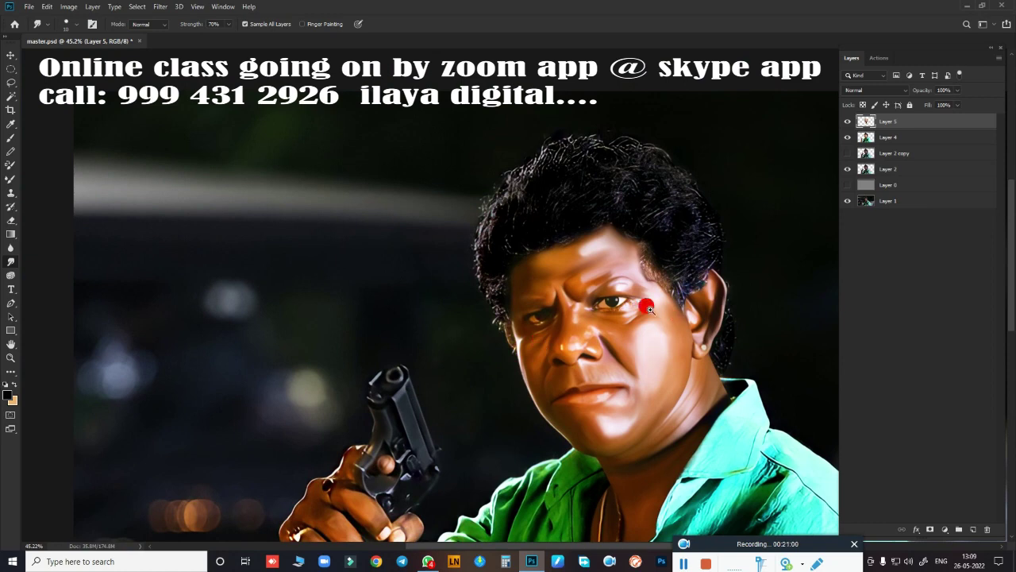
scroll(608, 296, "up", 4)
scroll(665, 300, "up", 2)
scroll(605, 223, "up", 1)
scroll(605, 223, "up", 2)
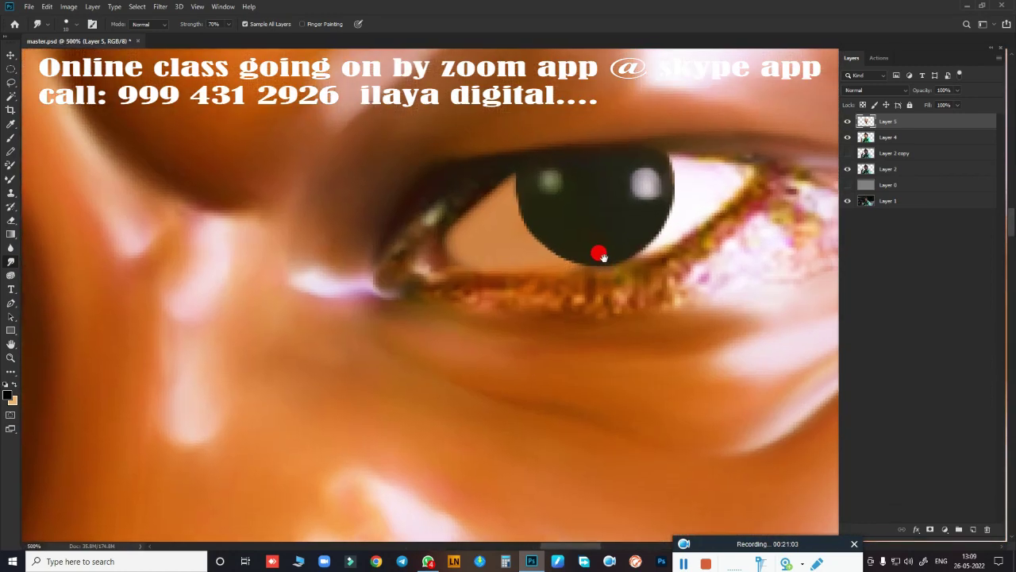
left_click_drag(601, 255, 585, 274)
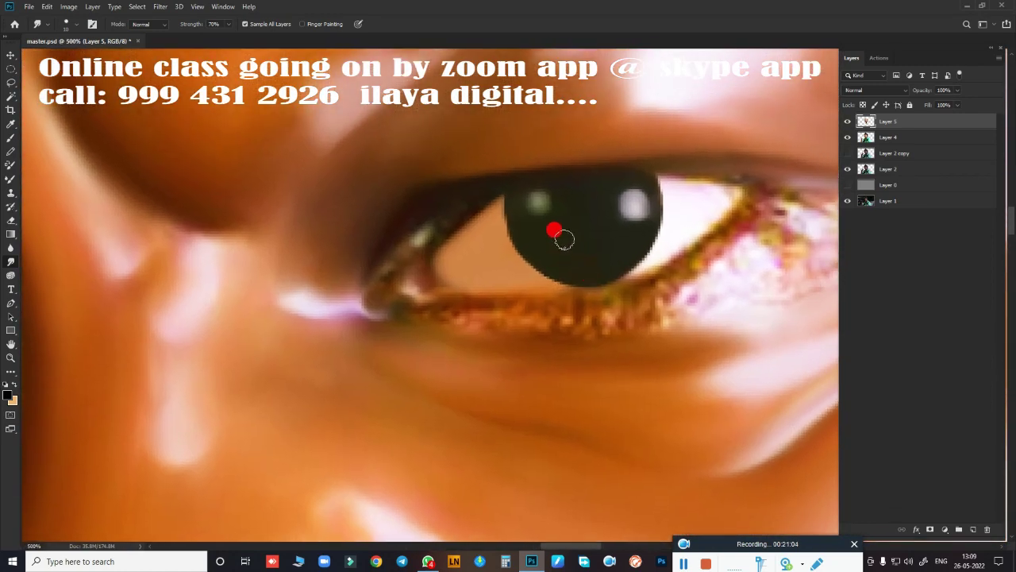
mouse_move(516, 237)
left_mouse_down()
mouse_move(542, 267)
mouse_move(630, 261)
mouse_move(599, 275)
mouse_move(652, 211)
mouse_move(604, 274)
mouse_move(570, 250)
mouse_move(507, 290)
left_mouse_up()
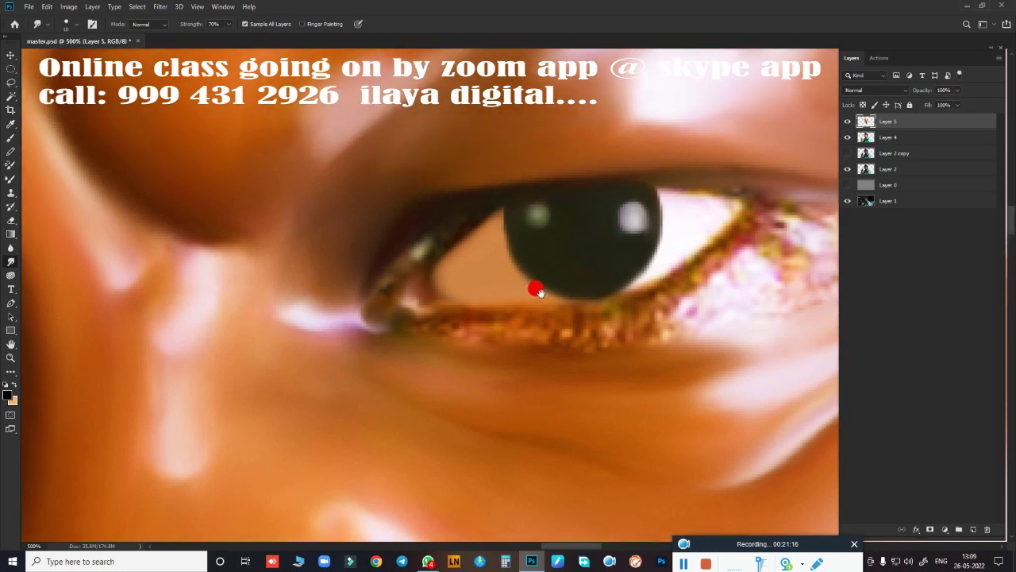
- Hide Layer 5 and trace a Pen path along the upper eyelid to the outer corner
left_click(846, 120)
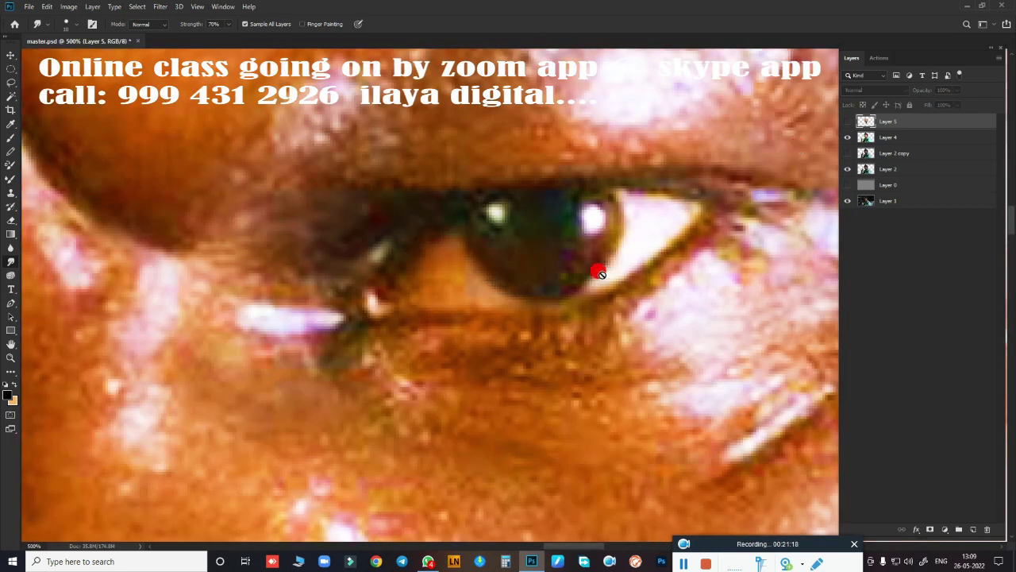
key("p")
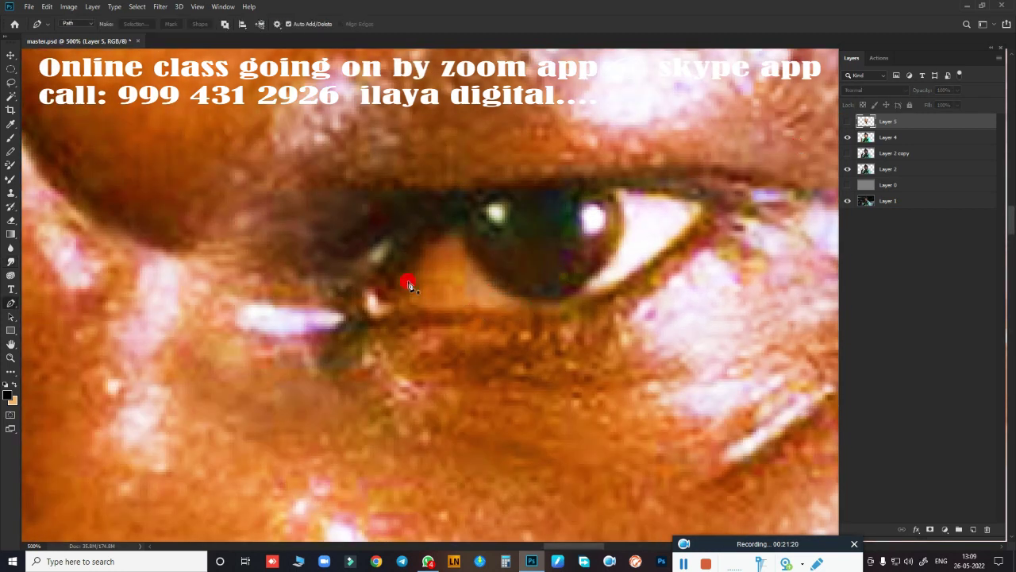
left_click(385, 283)
mouse_move(697, 203)
left_mouse_down()
mouse_move(932, 270)
mouse_move(916, 267)
left_mouse_up()
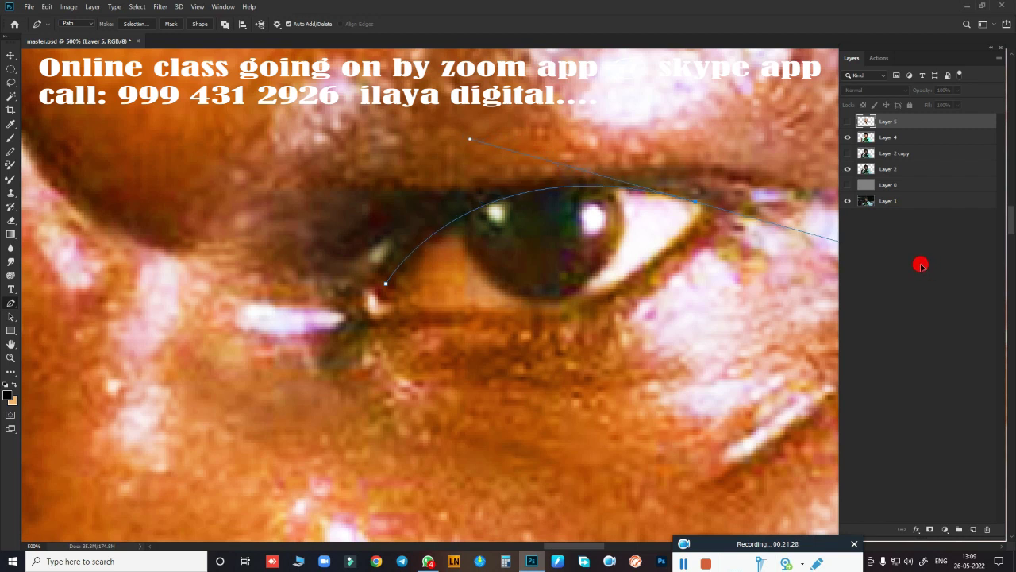
left_click(696, 204, "alt")
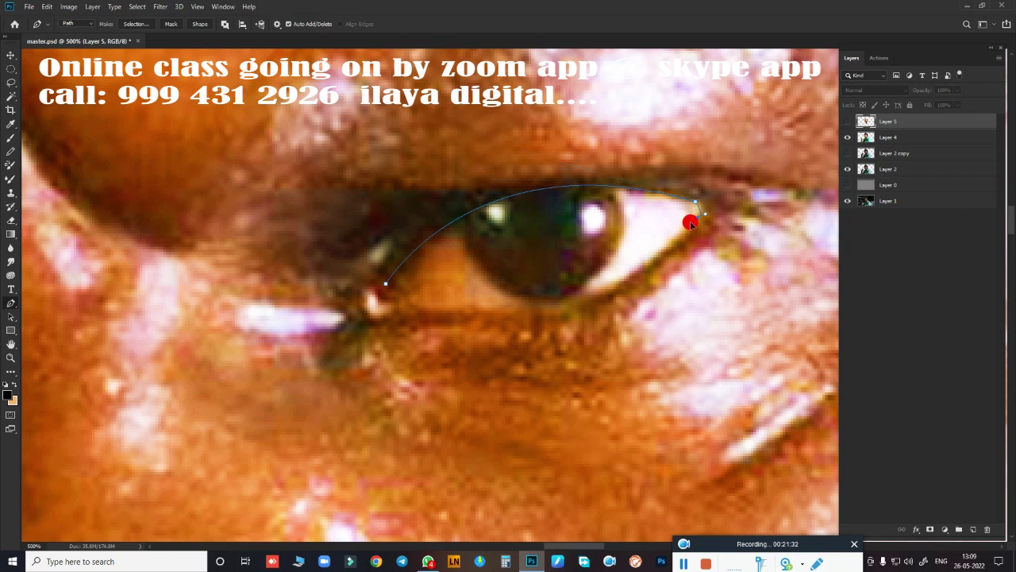
left_click_drag(697, 203, 709, 208)
- Trace the lower eyelid back to the inner corner, close the path and make it a selection
left_click_drag(467, 309, 295, 302)
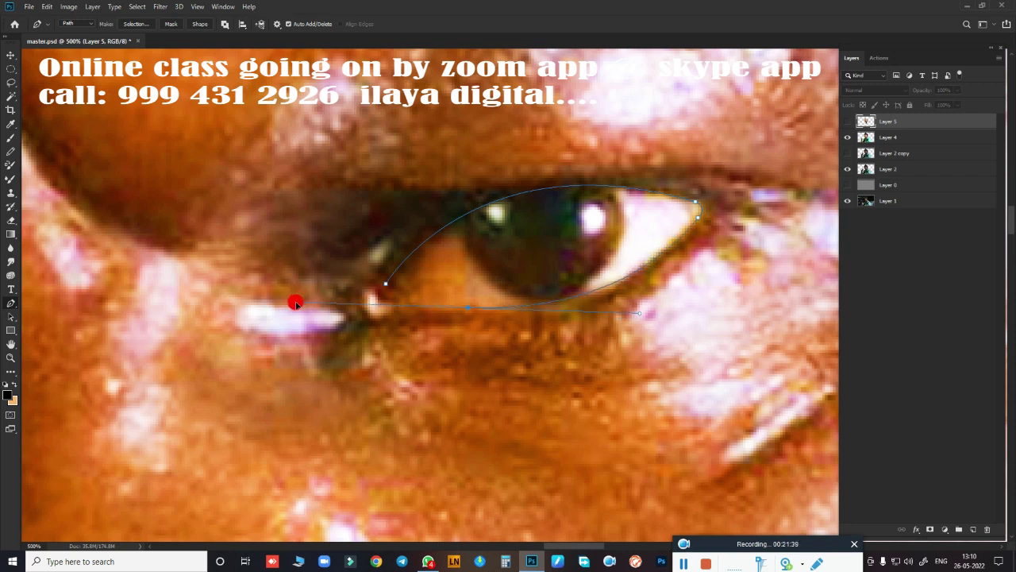
left_click(467, 308, "alt")
left_click_drag(401, 310, 388, 312)
left_click_drag(365, 315, 371, 293)
left_click(435, 314)
key("ctrl+Return")
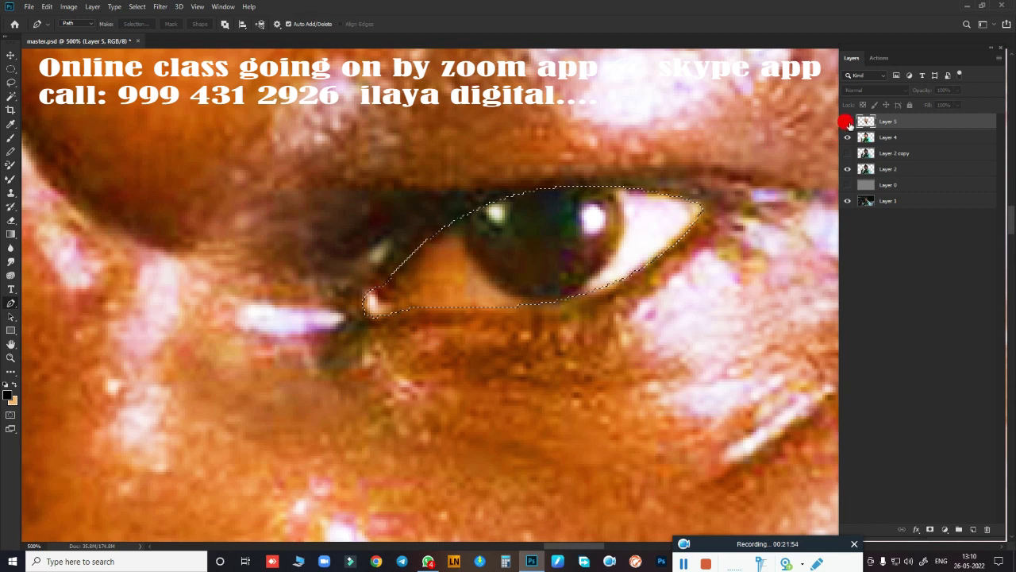
- Show Layer 5 and smudge the iris border and upper eyelid's inner edge inside the selection
left_click(847, 121)
left_click_drag(532, 278, 519, 198)
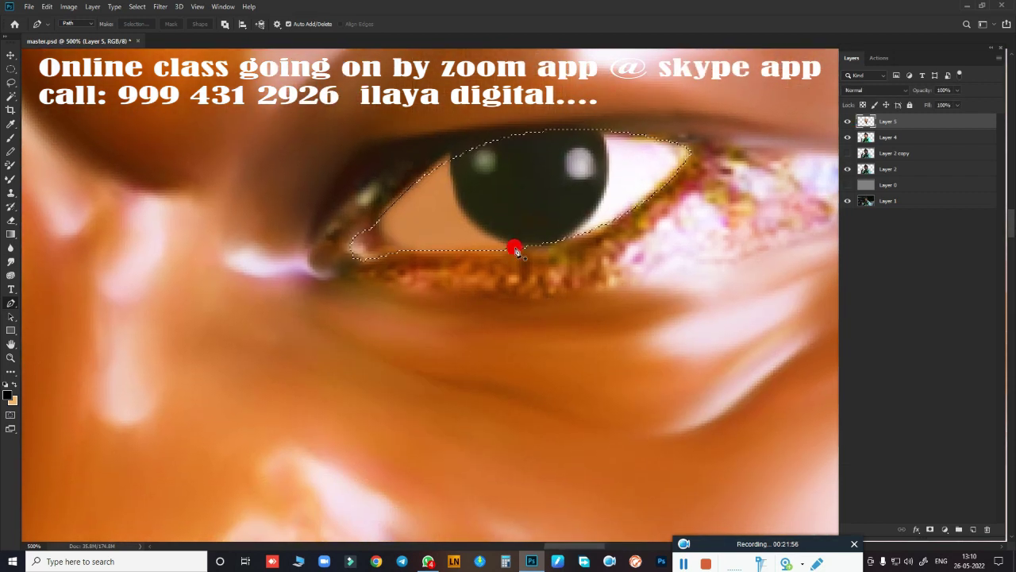
key("r")
left_click_drag(488, 235, 605, 128)
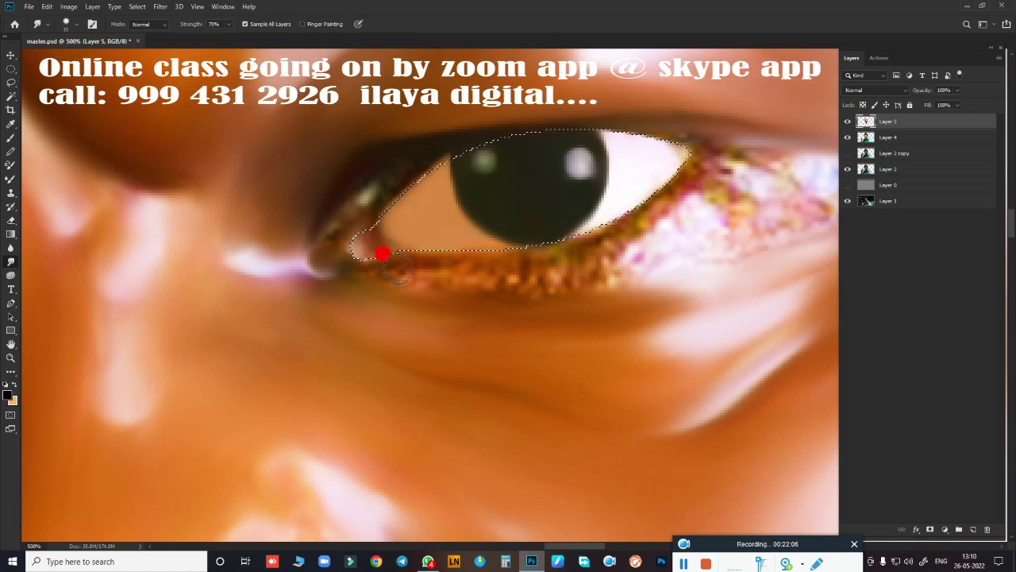
mouse_move(380, 180)
left_mouse_down()
mouse_move(415, 154)
mouse_move(449, 163)
mouse_move(465, 186)
mouse_move(444, 148)
mouse_move(421, 152)
left_mouse_up()
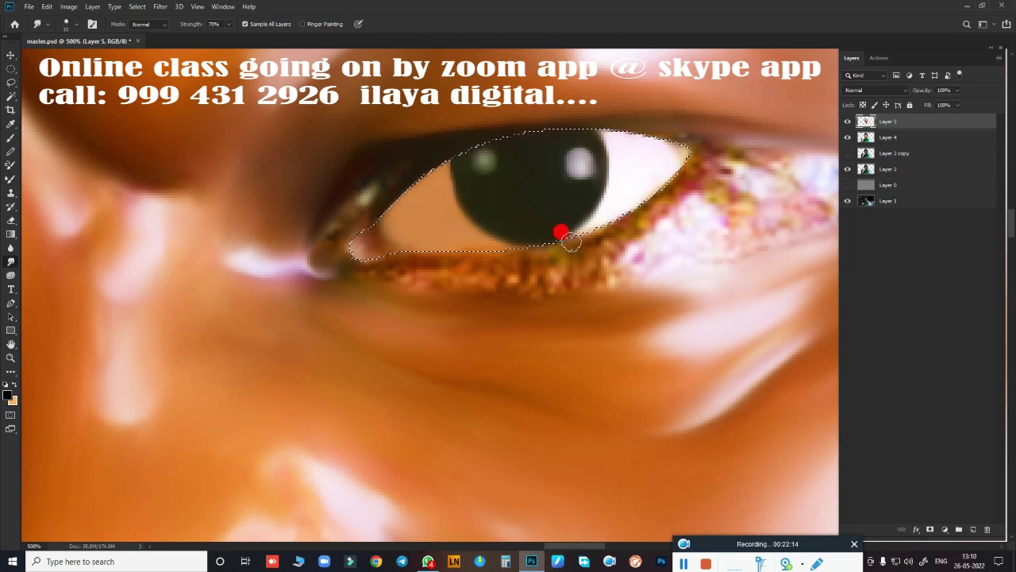
key("b")
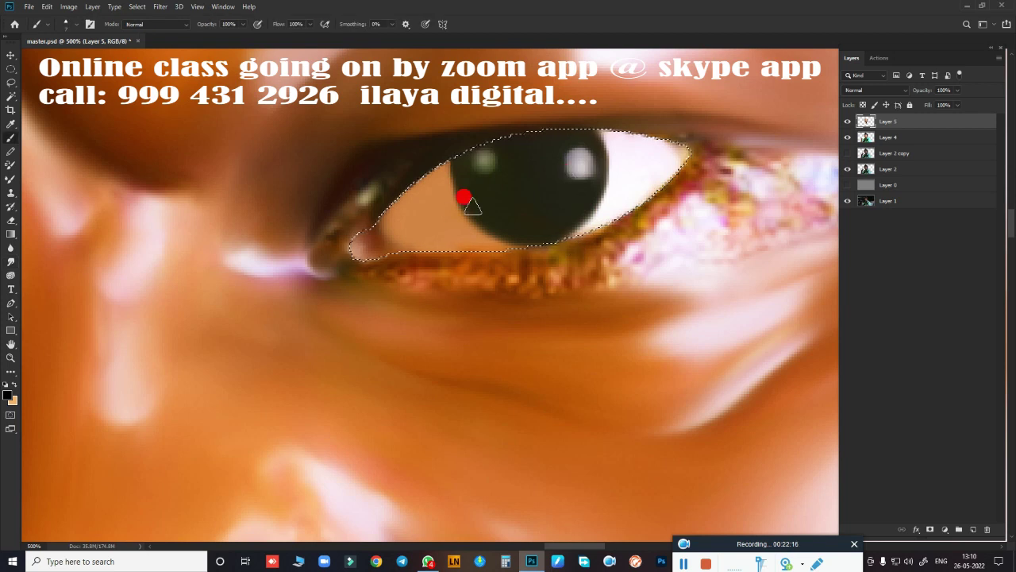
- Switch to the Mixer Brush (Very Wet, Light Mix) at a smaller brush size
right_click(477, 325)
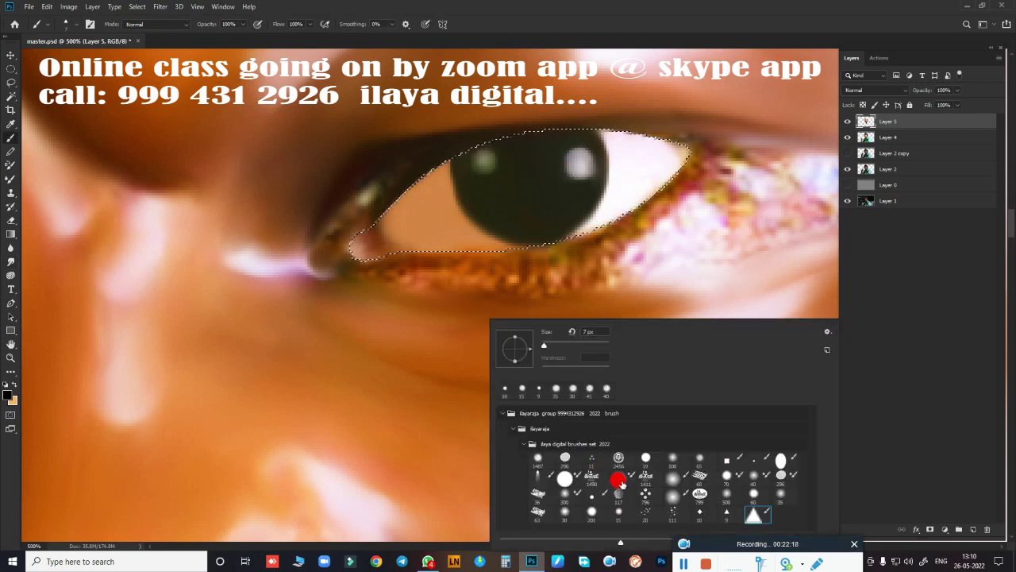
key("shift+b")
key("Escape")
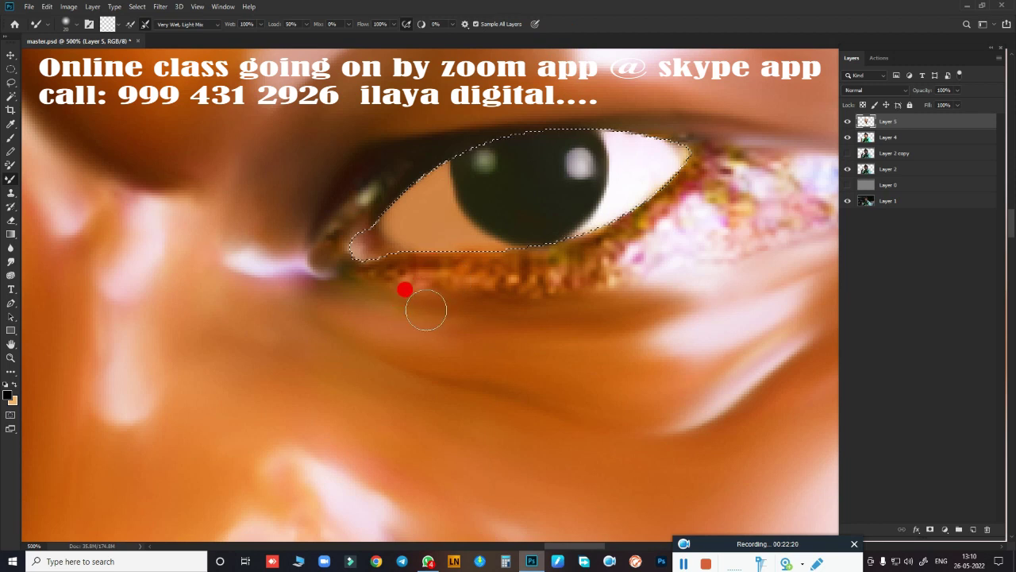
key("[")
key("[")
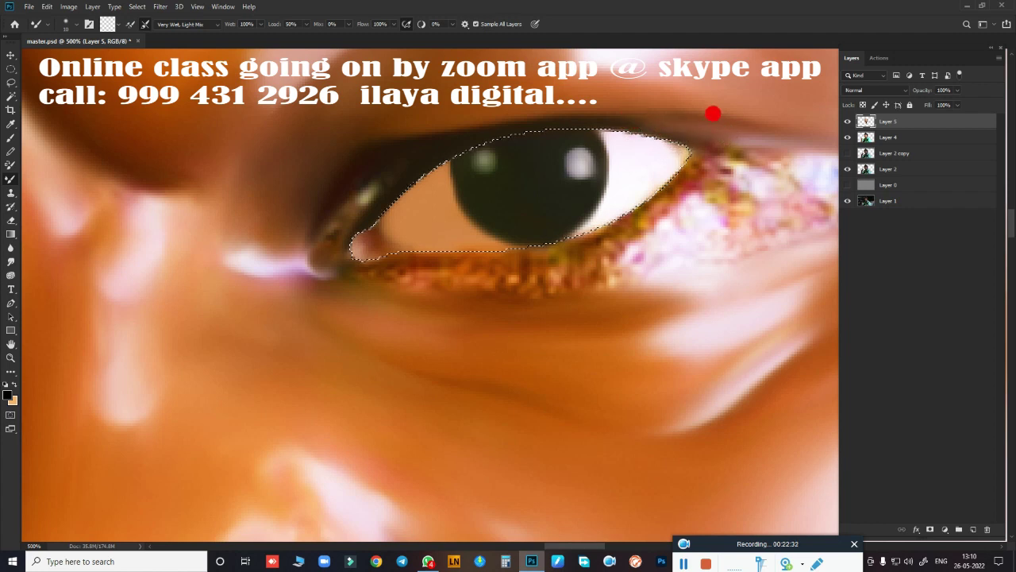
- Blend the upper eyelid, inner eye corner and lower lid with the wet mixer brush
left_click_drag(713, 114, 591, 131)
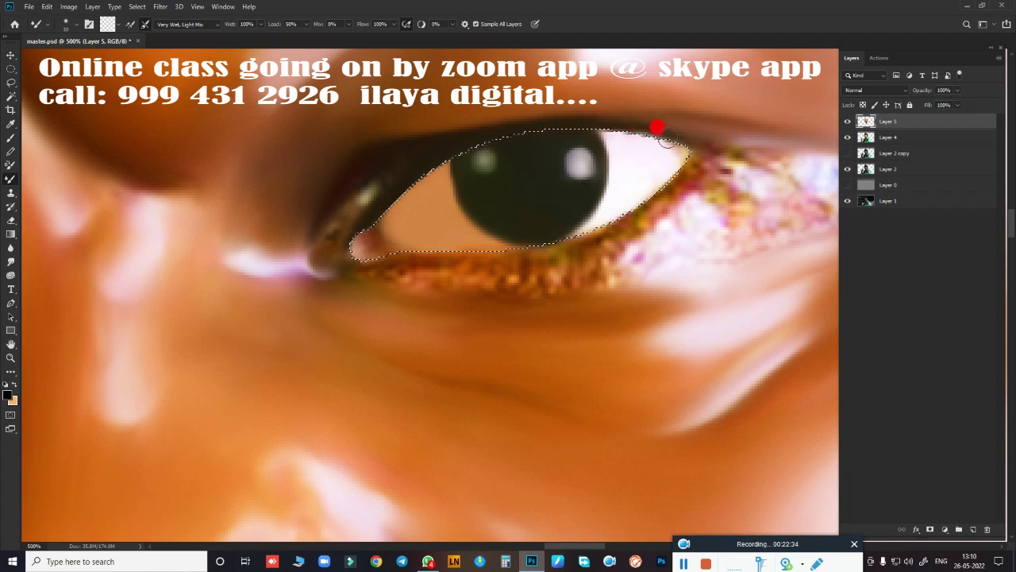
mouse_move(674, 121)
left_mouse_down()
mouse_move(363, 170)
mouse_move(399, 148)
mouse_move(503, 120)
mouse_move(363, 161)
mouse_move(326, 228)
mouse_move(416, 161)
mouse_move(463, 146)
mouse_move(380, 171)
mouse_move(433, 133)
left_mouse_up()
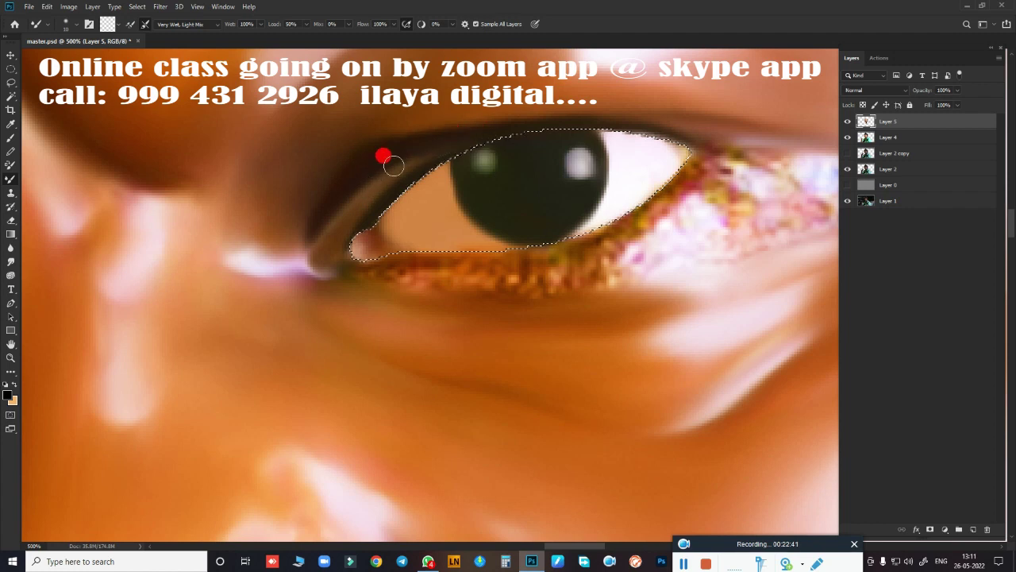
mouse_move(394, 165)
left_mouse_down()
mouse_move(346, 204)
mouse_move(317, 250)
left_mouse_up()
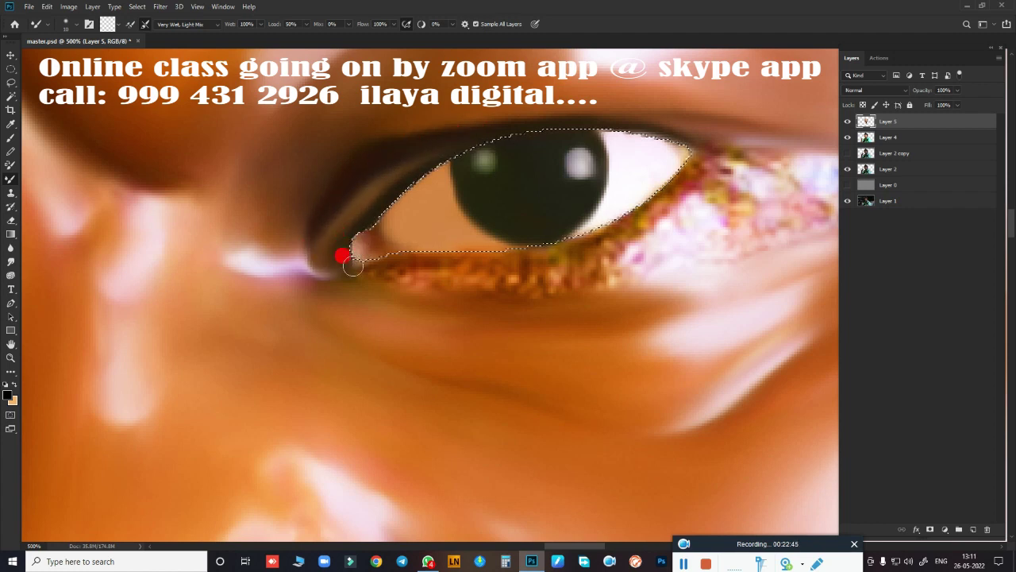
left_click_drag(319, 273, 348, 270)
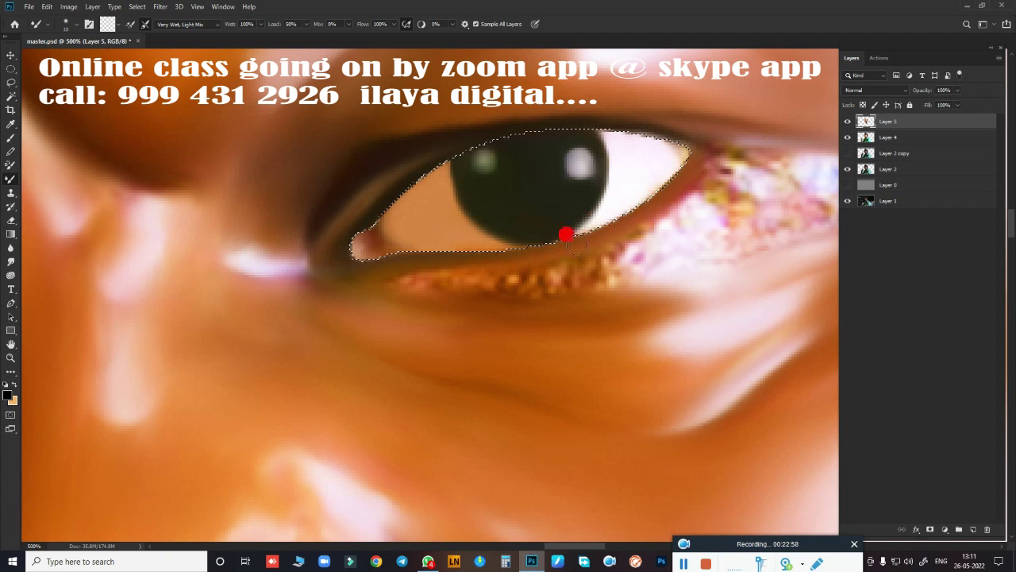
left_click_drag(576, 244, 586, 244)
- Return to the Smudge tool, clear the eye selection and re-zoom around the eye
key("r")
key("ctrl+d")
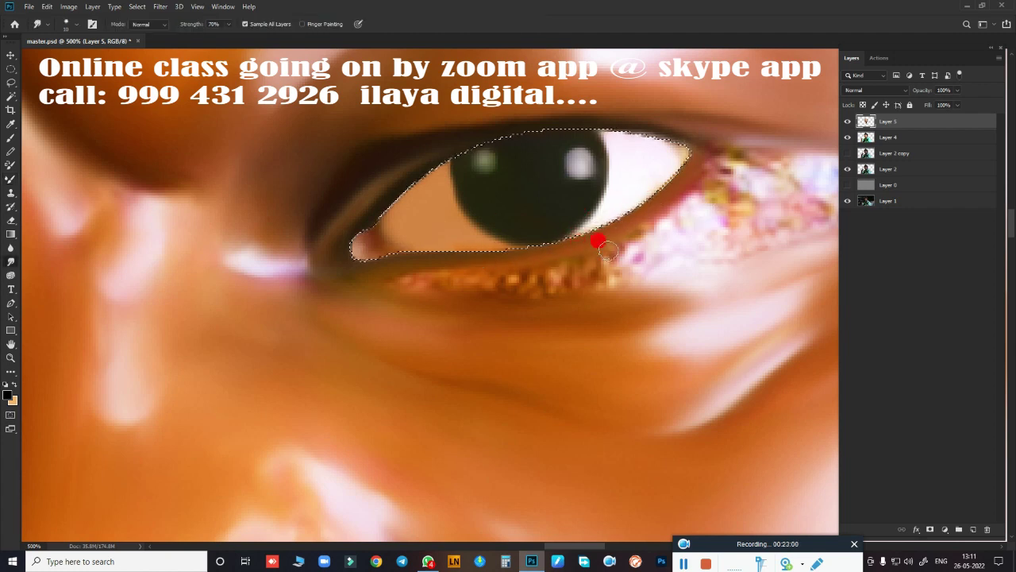
scroll(619, 272, "down", 3)
scroll(618, 272, "up", 1)
key("ctrl+z")
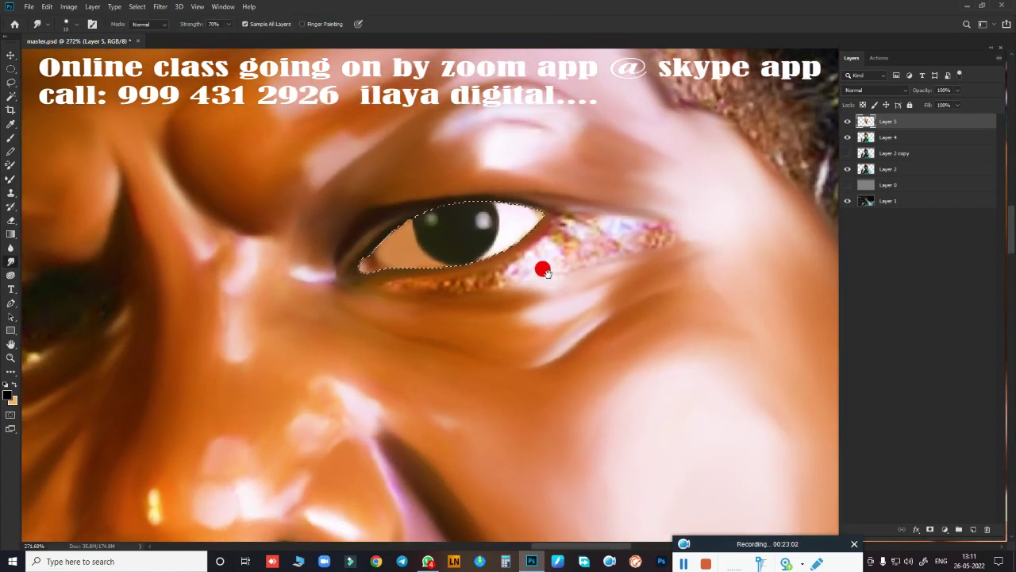
scroll(611, 274, "up", 3)
scroll(603, 275, "down", 3)
key("ctrl+d")
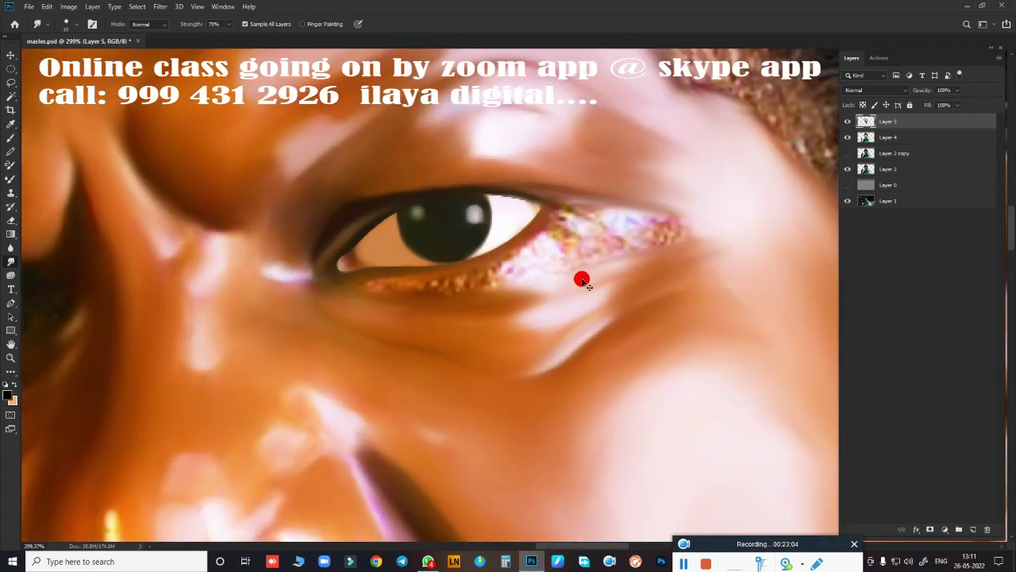
scroll(555, 270, "down", 3)
scroll(516, 270, "down", 2)
scroll(548, 278, "up", 4)
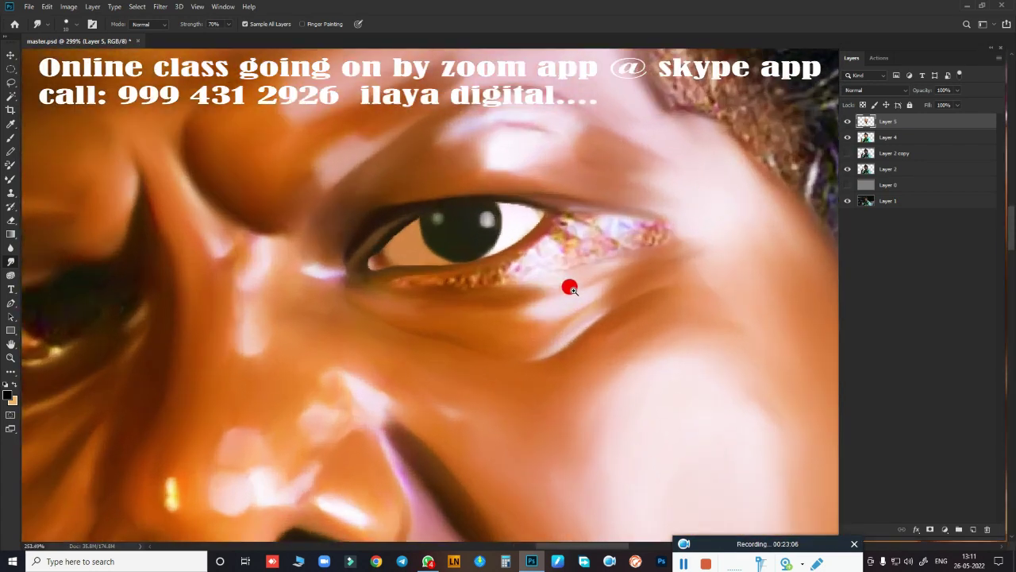
scroll(588, 290, "up", 3)
scroll(596, 295, "down", 2)
scroll(556, 289, "down", 1)
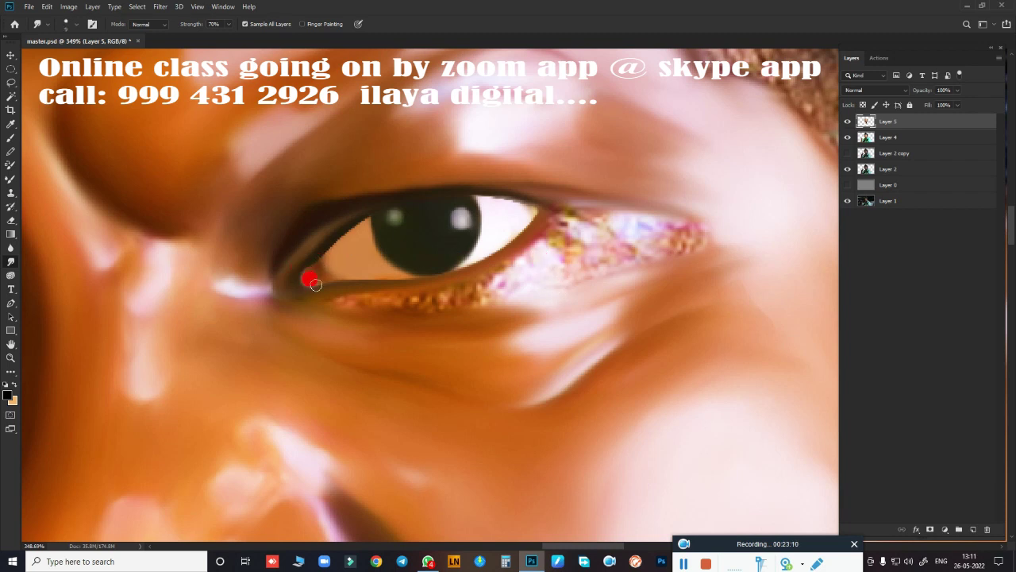
- Smudge the eyelid edges, lower eye white and speckled lower-lid texture into smooth skin
left_click_drag(348, 282, 399, 273)
mouse_move(320, 257)
left_mouse_down()
mouse_move(459, 198)
mouse_move(495, 196)
mouse_move(449, 193)
mouse_move(471, 201)
left_mouse_up()
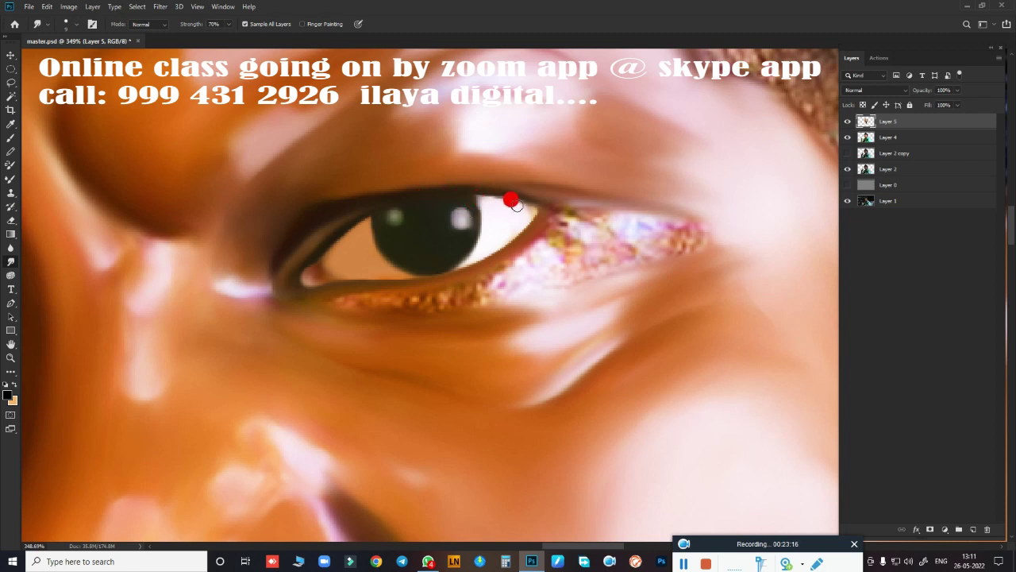
left_click_drag(539, 203, 455, 263)
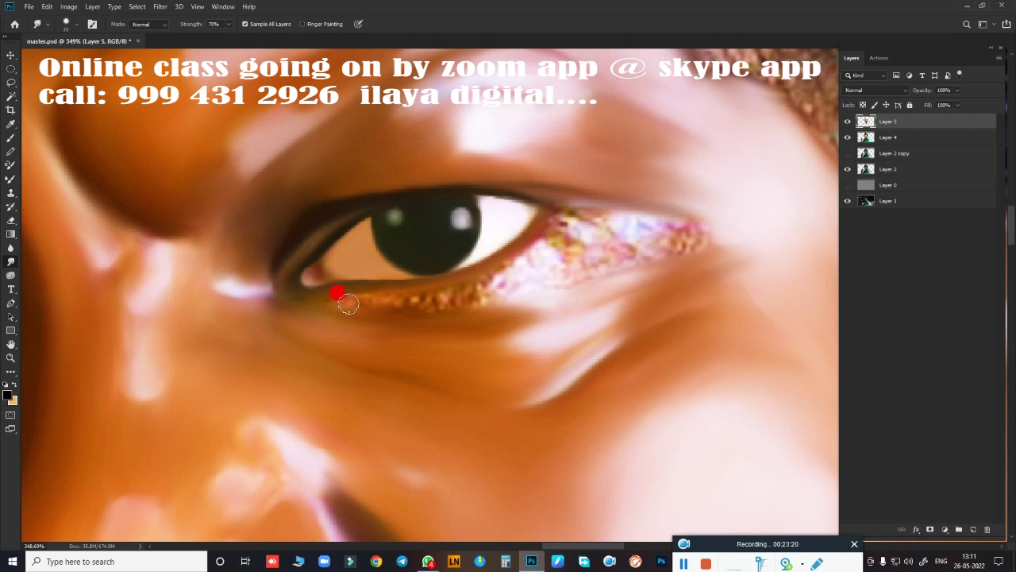
mouse_move(348, 304)
left_mouse_down()
mouse_move(305, 298)
mouse_move(492, 278)
mouse_move(350, 306)
mouse_move(542, 281)
mouse_move(551, 243)
mouse_move(483, 286)
mouse_move(563, 233)
mouse_move(570, 216)
mouse_move(537, 241)
mouse_move(570, 211)
mouse_move(673, 225)
mouse_move(612, 234)
mouse_move(574, 265)
mouse_move(608, 238)
mouse_move(708, 240)
mouse_move(391, 303)
mouse_move(594, 297)
mouse_move(434, 353)
mouse_move(602, 357)
mouse_move(500, 399)
mouse_move(401, 367)
mouse_move(594, 231)
mouse_move(741, 217)
mouse_move(599, 275)
mouse_move(717, 265)
mouse_move(619, 240)
mouse_move(450, 361)
left_mouse_up()
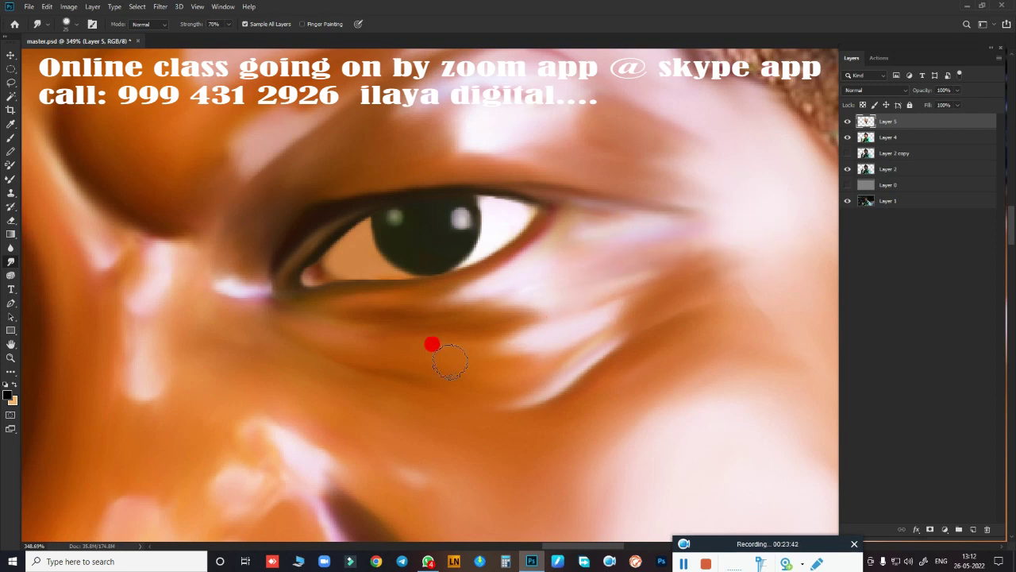
- Smudge the right-side hairline and temple smoothly down into the brow, then fit the portrait on screen
key("ctrl+0")
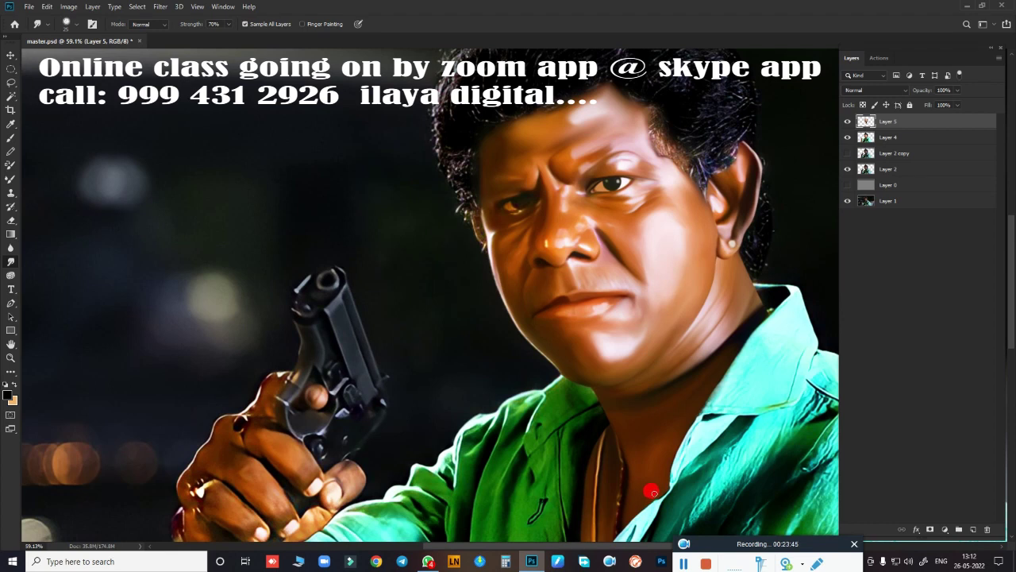
mouse_move(546, 252)
left_mouse_down()
mouse_move(515, 341)
mouse_move(487, 254)
mouse_move(564, 245)
mouse_move(543, 298)
mouse_move(457, 164)
mouse_move(437, 157)
left_mouse_up()
mouse_move(469, 191)
left_mouse_down()
mouse_move(481, 216)
mouse_move(466, 208)
mouse_move(505, 280)
mouse_move(562, 351)
mouse_move(509, 294)
left_mouse_up()
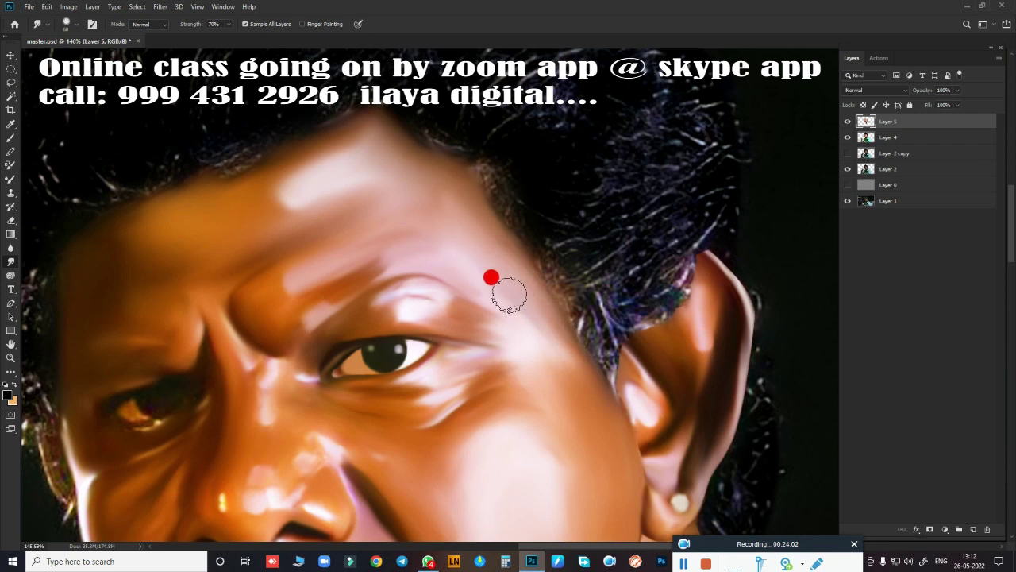
mouse_move(544, 331)
left_mouse_down()
mouse_move(481, 277)
mouse_move(465, 199)
mouse_move(527, 217)
mouse_move(440, 189)
mouse_move(456, 227)
mouse_move(494, 256)
mouse_move(607, 391)
mouse_move(537, 294)
mouse_move(594, 389)
mouse_move(528, 304)
mouse_move(460, 243)
mouse_move(420, 241)
mouse_move(515, 381)
left_mouse_up()
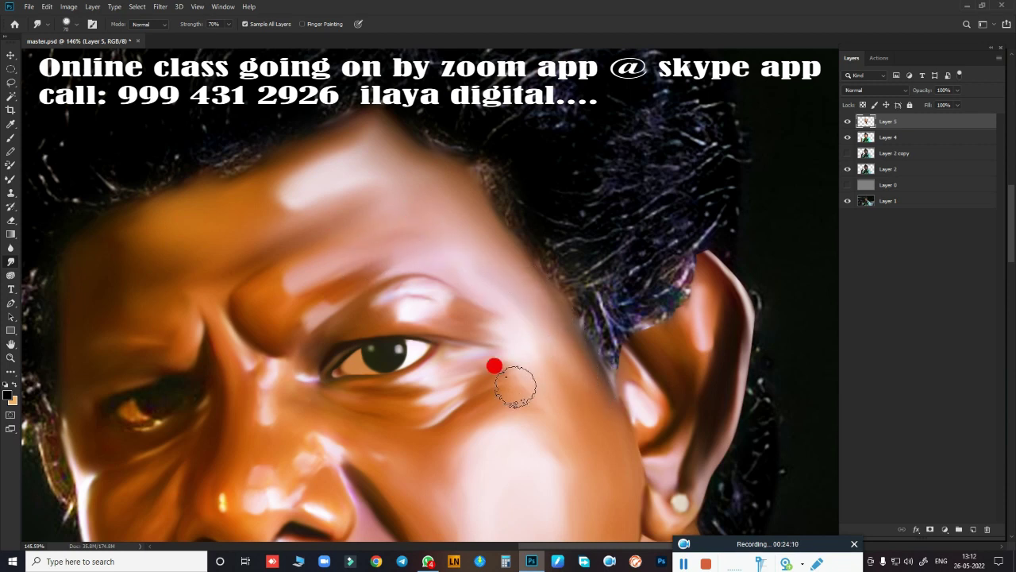
key("ctrl+0")
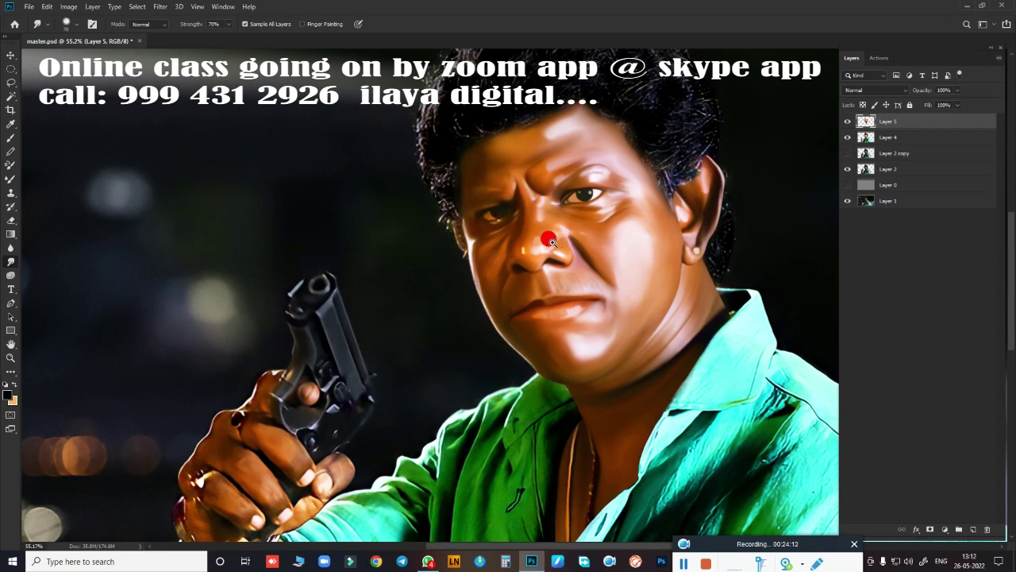
- Zoom into the shadowed left eye and draw an elliptical marquee selection over its iris
scroll(555, 230, "up", 3)
scroll(595, 240, "up", 1)
scroll(608, 231, "up", 1)
scroll(567, 291, "up", 1)
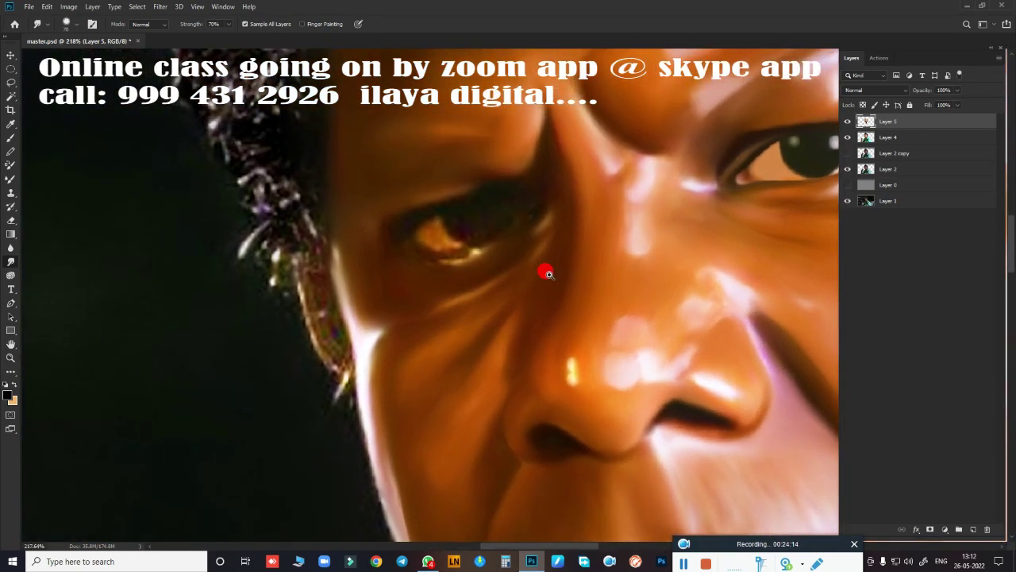
scroll(545, 275, "up", 1)
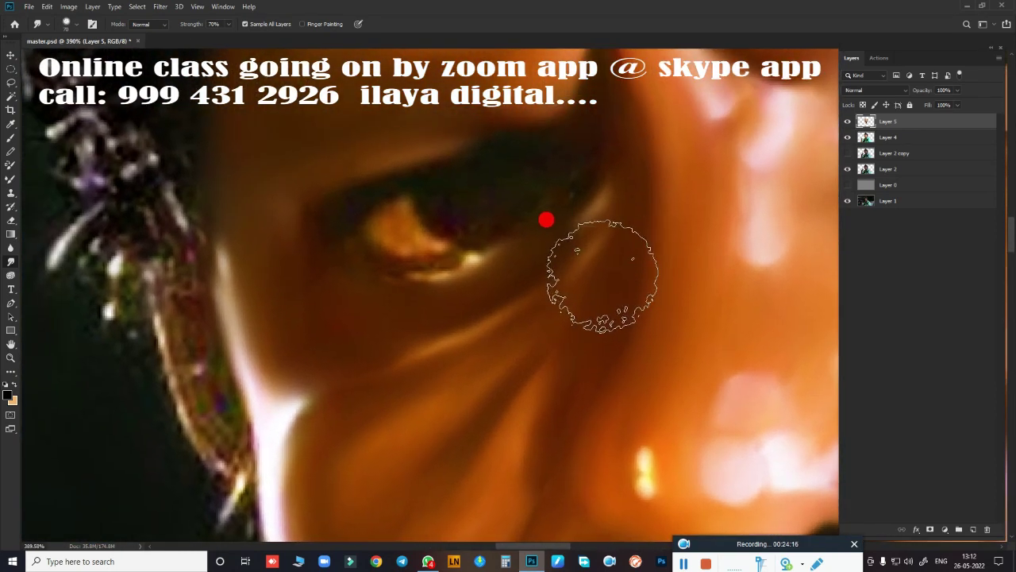
key("m")
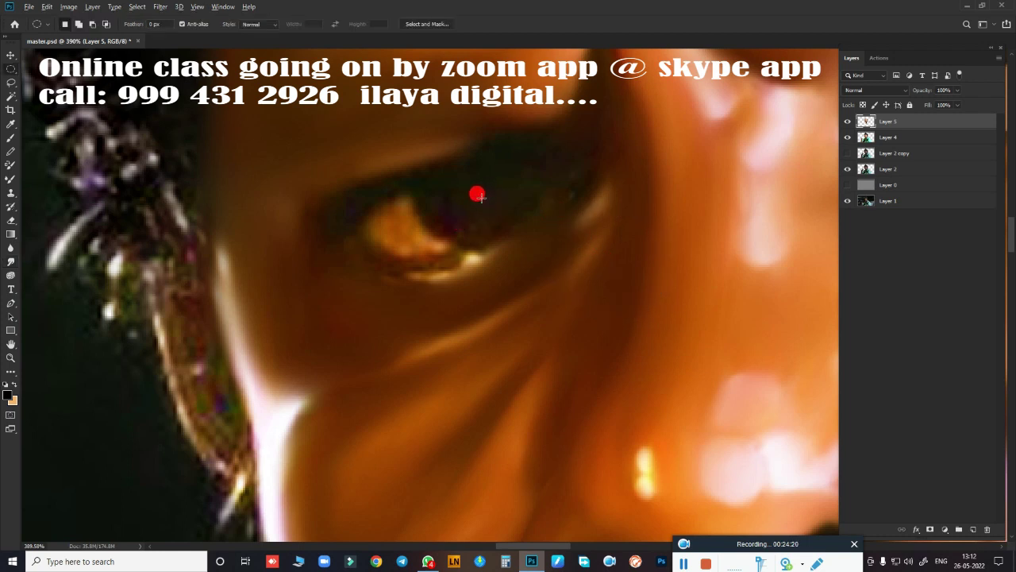
left_click_drag(477, 195, 686, 245)
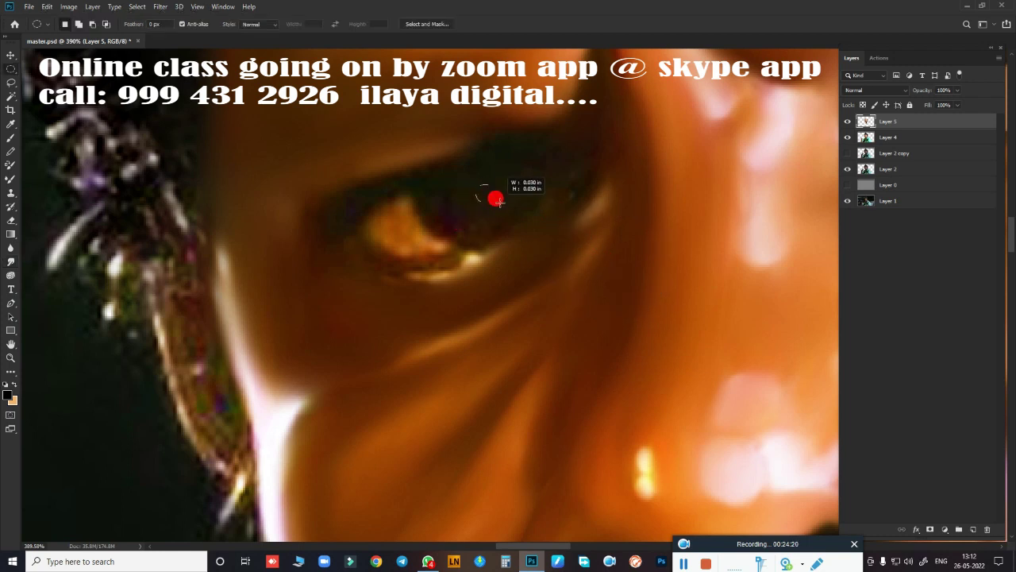
left_click_drag(686, 245, 764, 251)
left_click(677, 236)
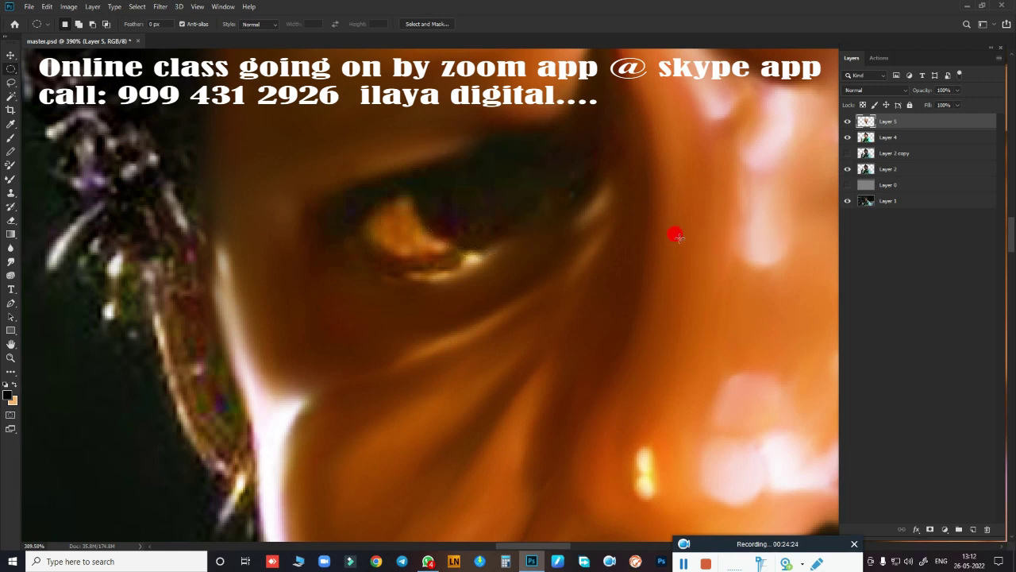
left_click_drag(477, 198, 492, 208)
key("r")
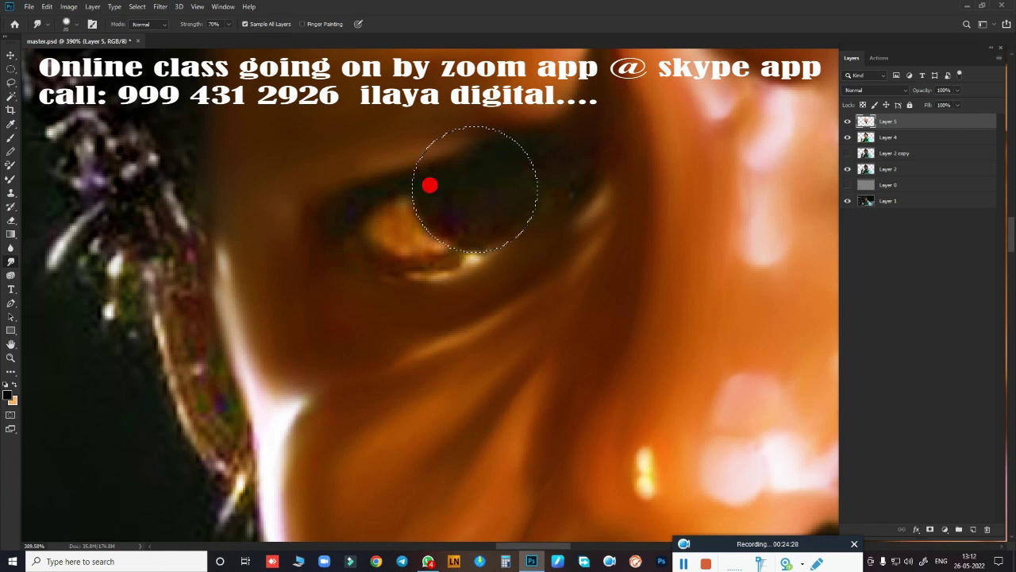
- Smudge dark pixels into a round iris inside the selection, then hide Layer 5 to compare
mouse_move(436, 212)
left_mouse_down()
mouse_move(450, 245)
mouse_move(492, 194)
mouse_move(493, 205)
mouse_move(453, 191)
mouse_move(473, 214)
mouse_move(518, 208)
mouse_move(494, 175)
mouse_move(475, 222)
left_mouse_up()
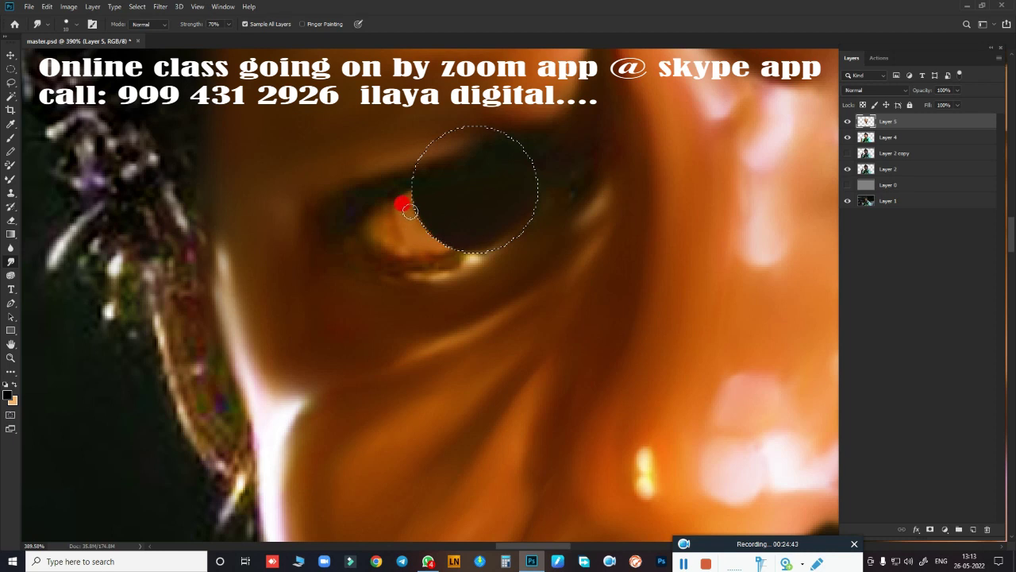
mouse_move(408, 210)
left_mouse_down()
mouse_move(369, 222)
mouse_move(445, 218)
mouse_move(548, 172)
mouse_move(530, 154)
mouse_move(549, 144)
mouse_move(556, 119)
mouse_move(537, 129)
mouse_move(595, 102)
mouse_move(563, 179)
mouse_move(582, 182)
mouse_move(529, 220)
mouse_move(577, 174)
mouse_move(511, 367)
mouse_move(543, 362)
mouse_move(574, 325)
mouse_move(540, 267)
left_mouse_up()
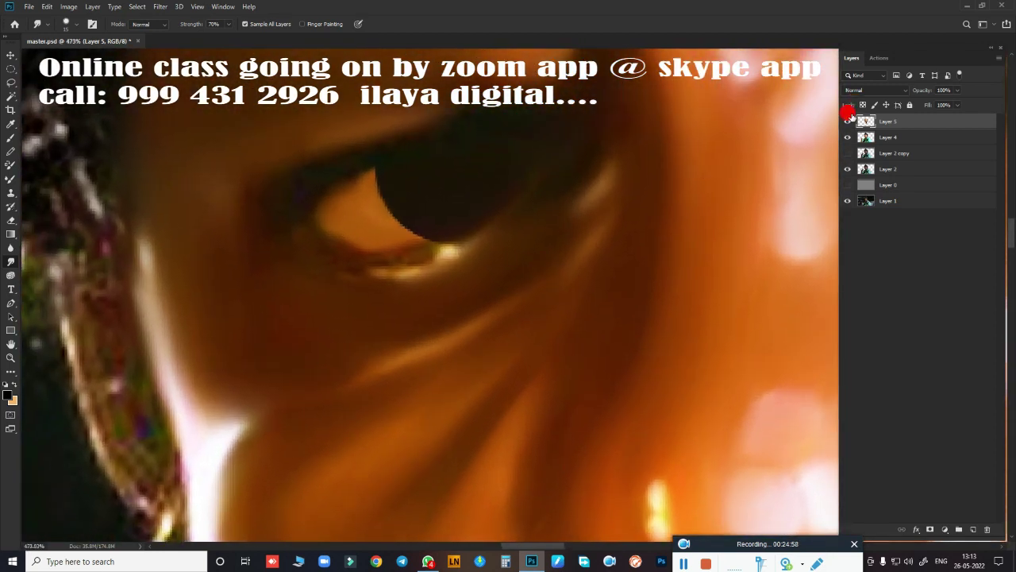
left_click(847, 119)
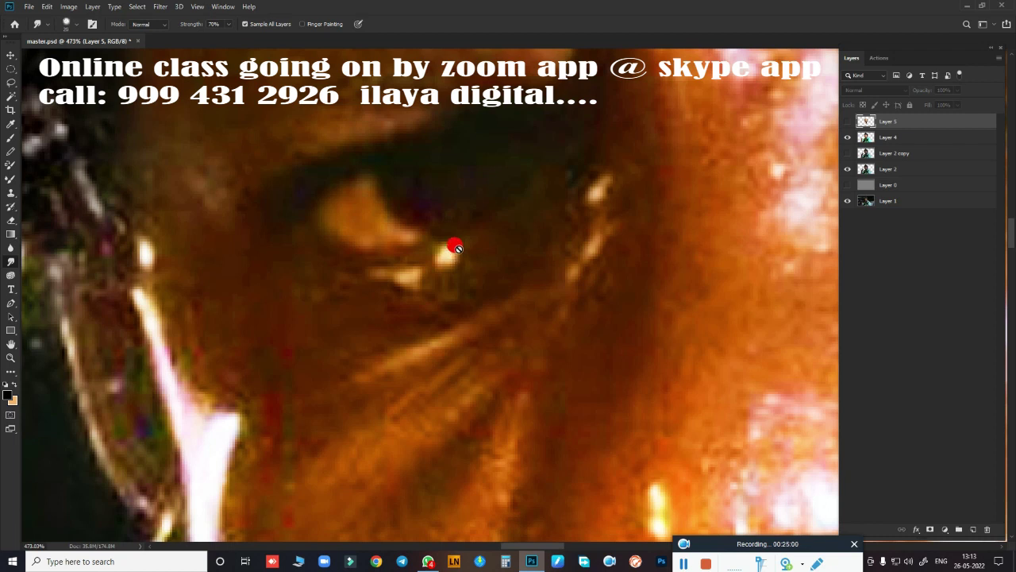
key("p")
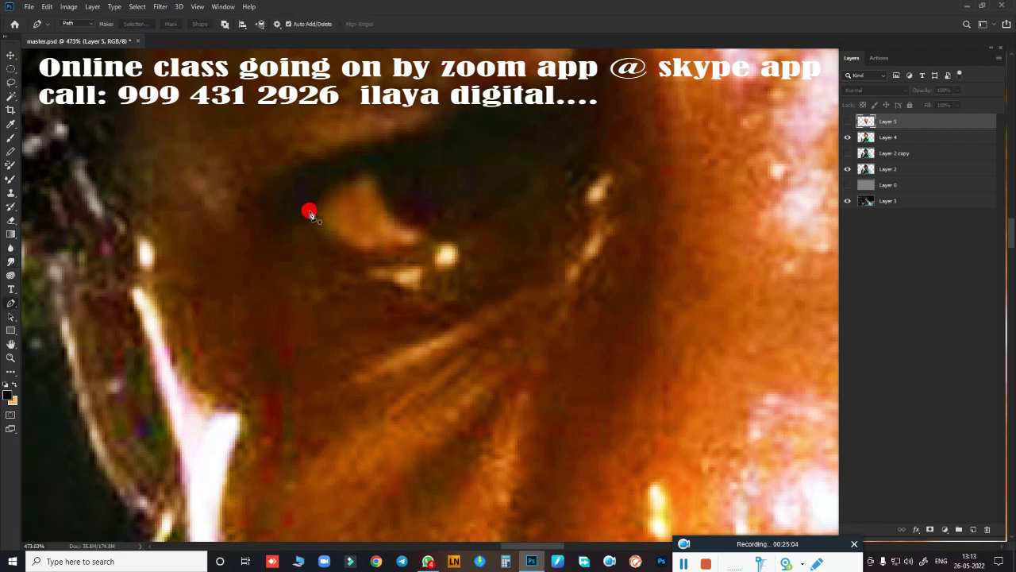
- Trace a closed Pen path around the left eye opening along both lids and load it as a selection
left_click(310, 213)
scroll(540, 211, "down", 3)
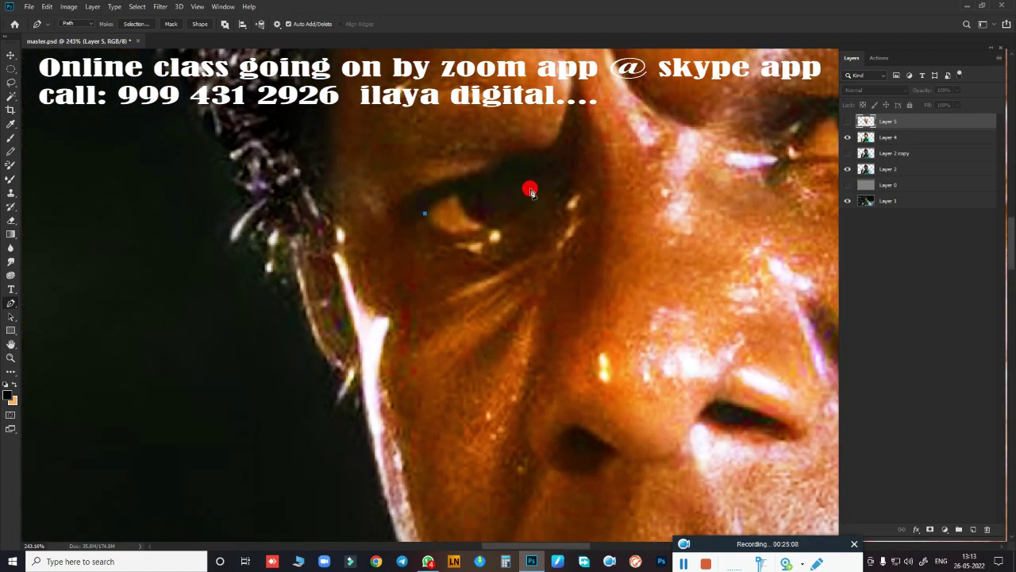
left_click_drag(531, 192, 606, 210)
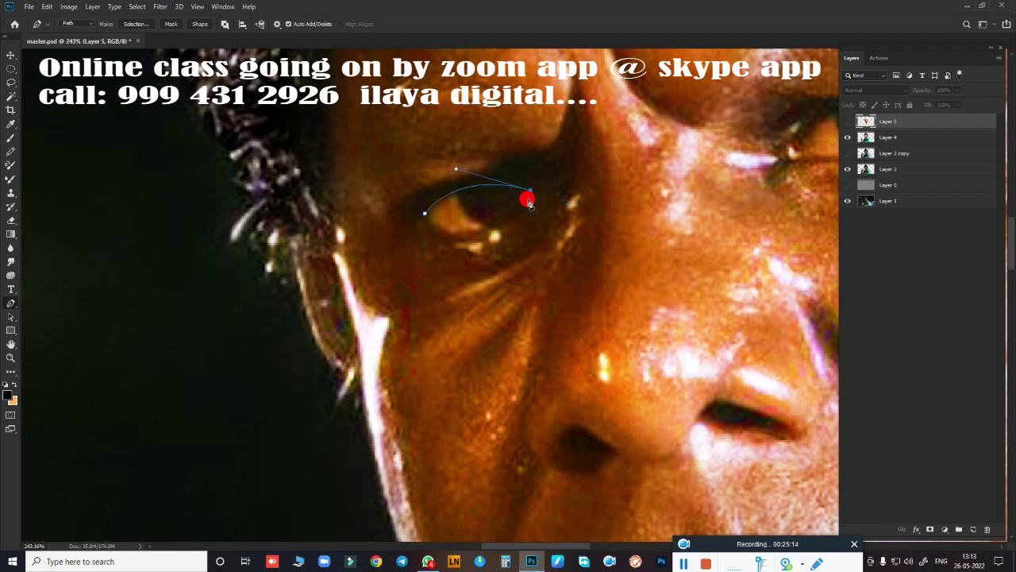
left_click_drag(530, 191, 518, 210)
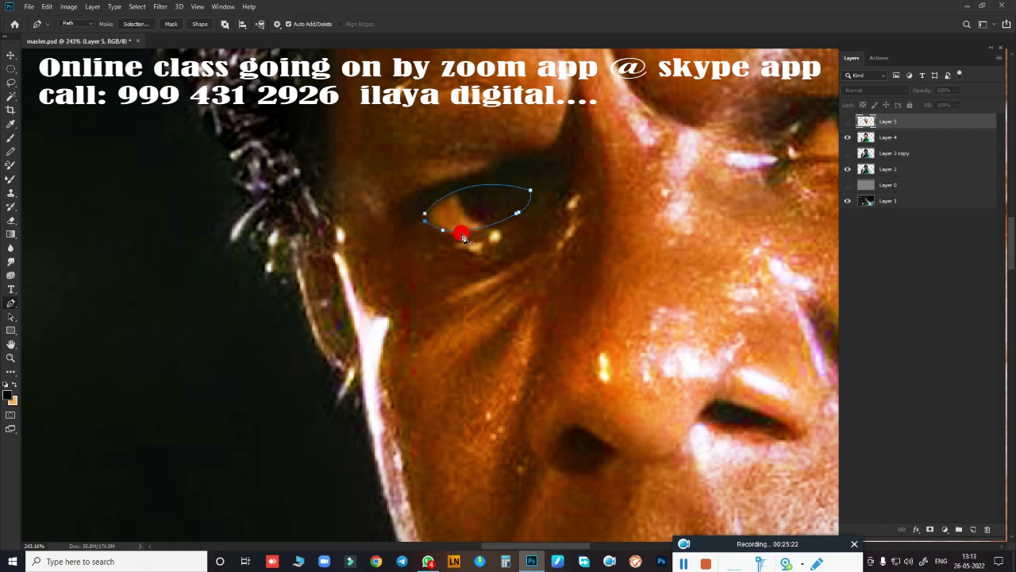
scroll(493, 246, "up", 2)
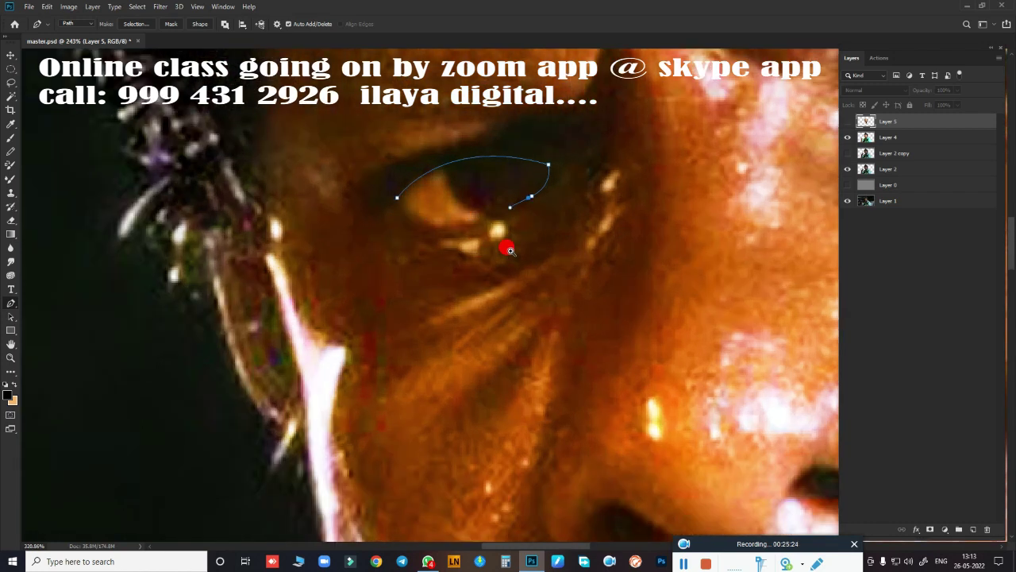
scroll(508, 238, "up", 2)
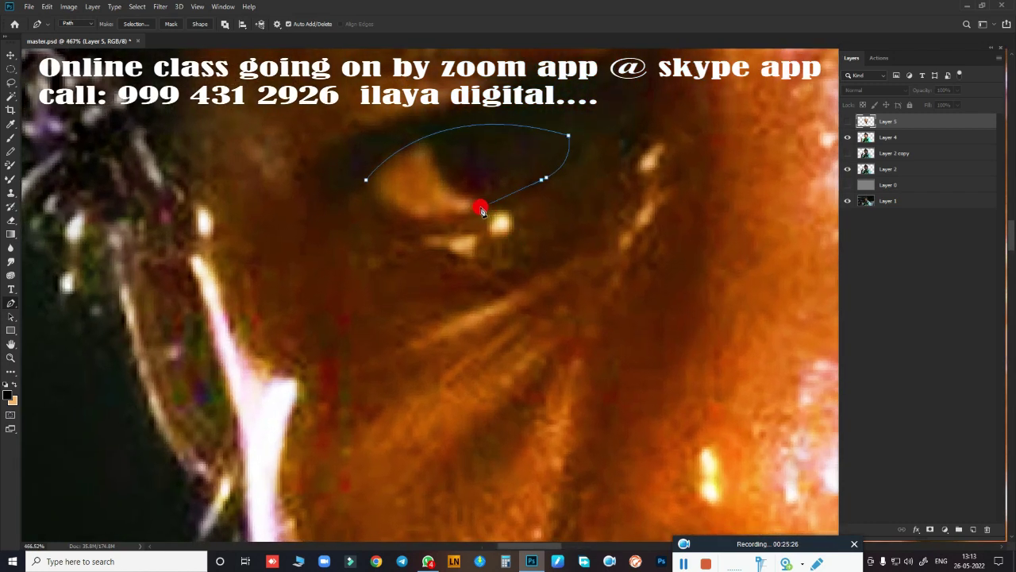
left_click_drag(369, 188, 347, 155)
key("ctrl+Return")
- Show Layer 5 again and smudge the lower and upper iris edges smooth inside the eye selection
left_click(847, 122)
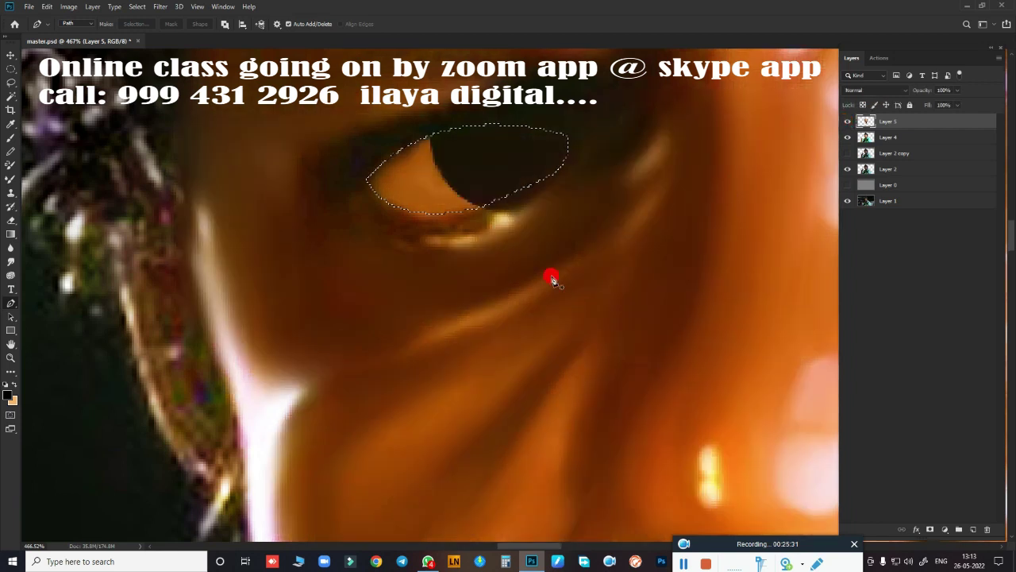
key("r")
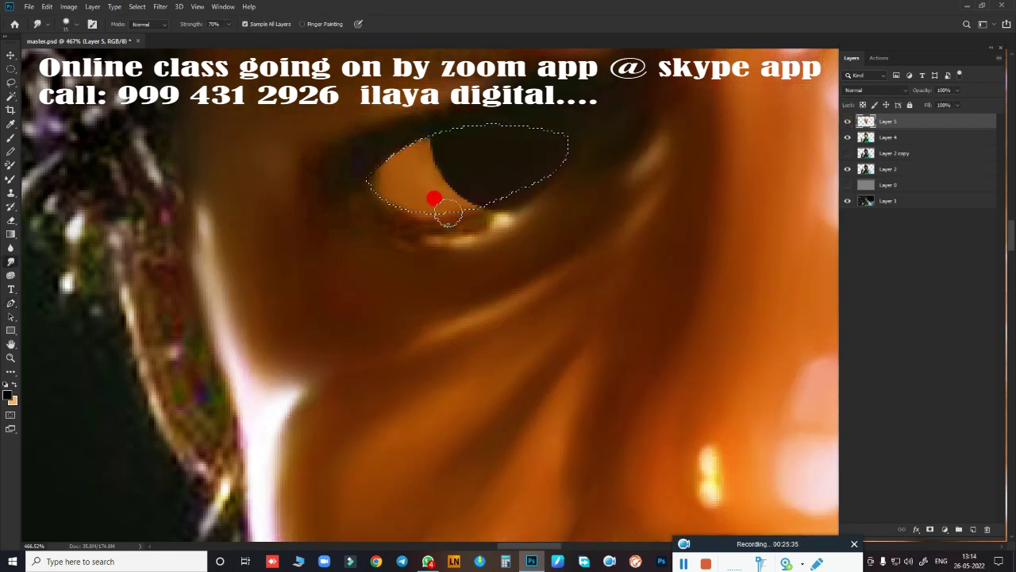
mouse_move(447, 213)
left_mouse_down()
mouse_move(432, 156)
mouse_move(454, 177)
mouse_move(439, 161)
left_mouse_up()
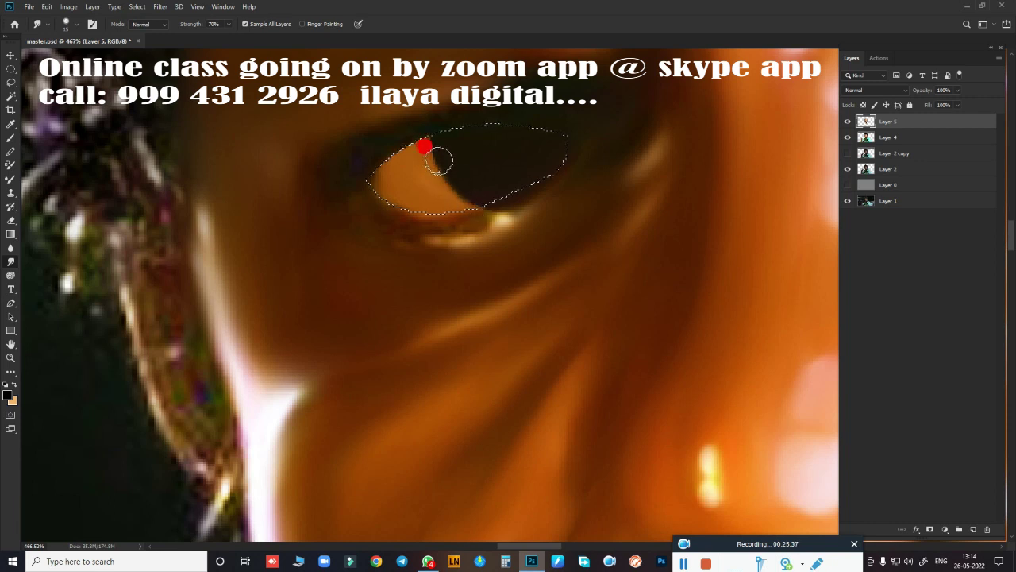
mouse_move(470, 217)
left_mouse_down()
mouse_move(483, 167)
mouse_move(513, 189)
left_mouse_up()
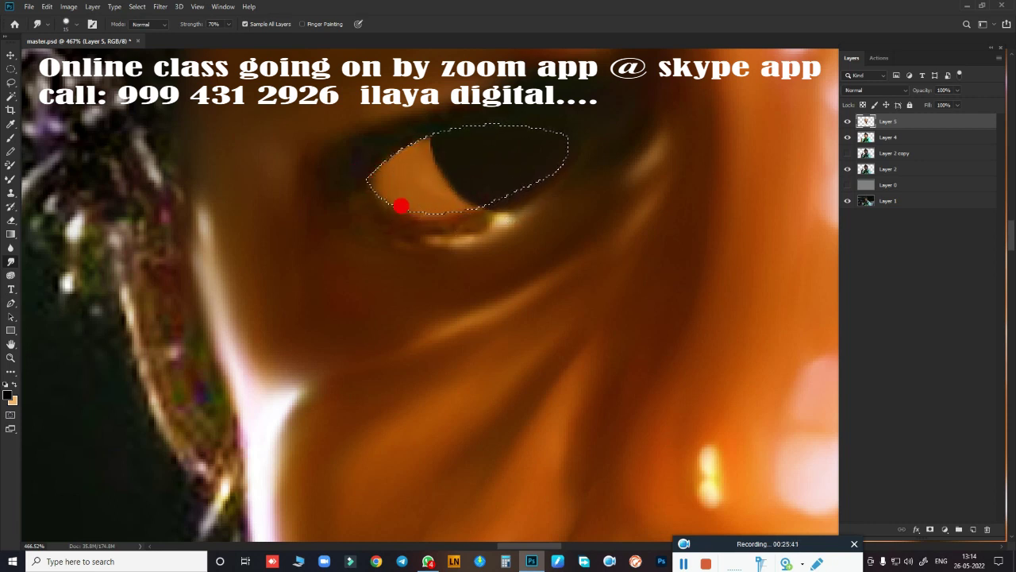
mouse_move(401, 205)
left_mouse_down()
mouse_move(487, 164)
mouse_move(471, 144)
left_mouse_up()
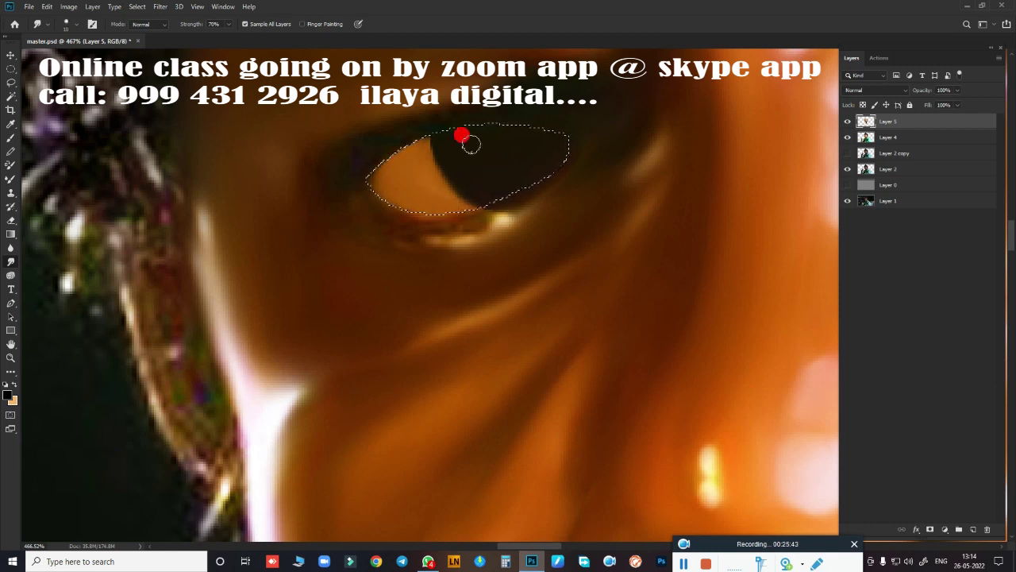
- Lighten the dark upper-left eye corner, smooth the pupil edge and lower eyelid, then deselect
mouse_move(376, 157)
left_mouse_down()
mouse_move(424, 125)
mouse_move(389, 142)
left_mouse_up()
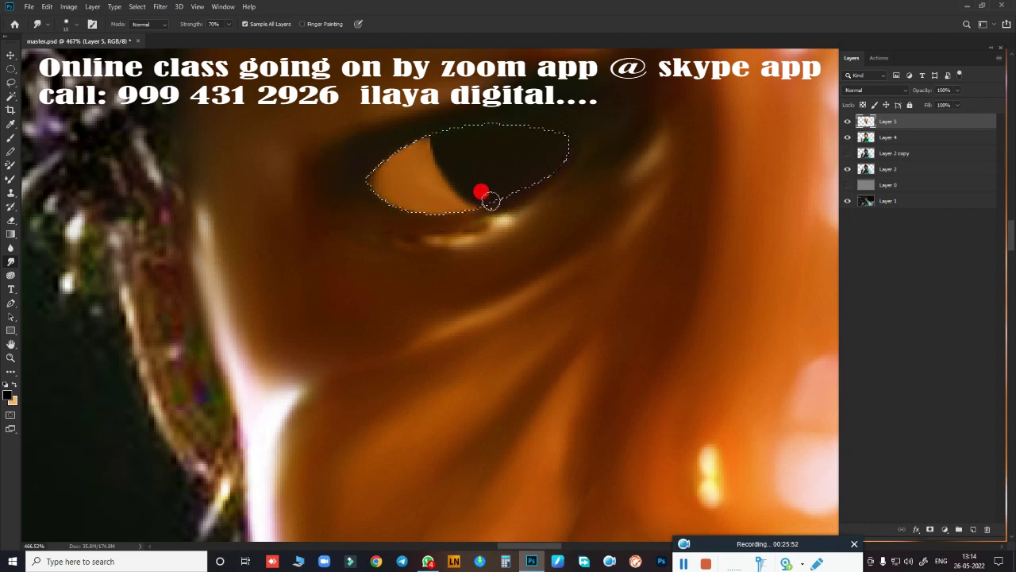
mouse_move(491, 200)
left_mouse_down()
mouse_move(455, 209)
mouse_move(516, 63)
mouse_move(562, 147)
left_mouse_up()
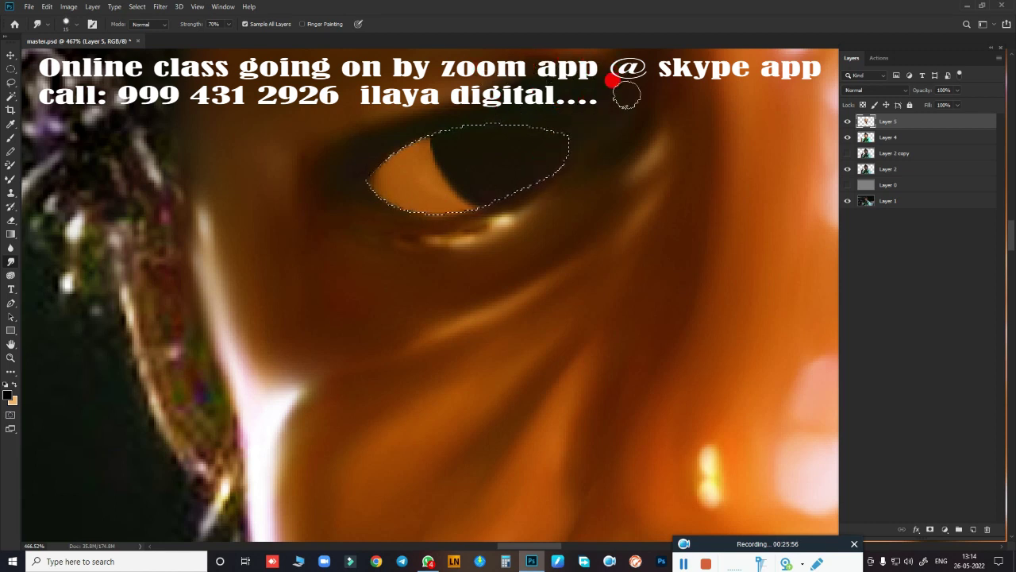
mouse_move(479, 231)
left_mouse_down()
mouse_move(426, 241)
mouse_move(358, 215)
mouse_move(335, 225)
mouse_move(457, 231)
mouse_move(396, 241)
mouse_move(460, 232)
left_mouse_up()
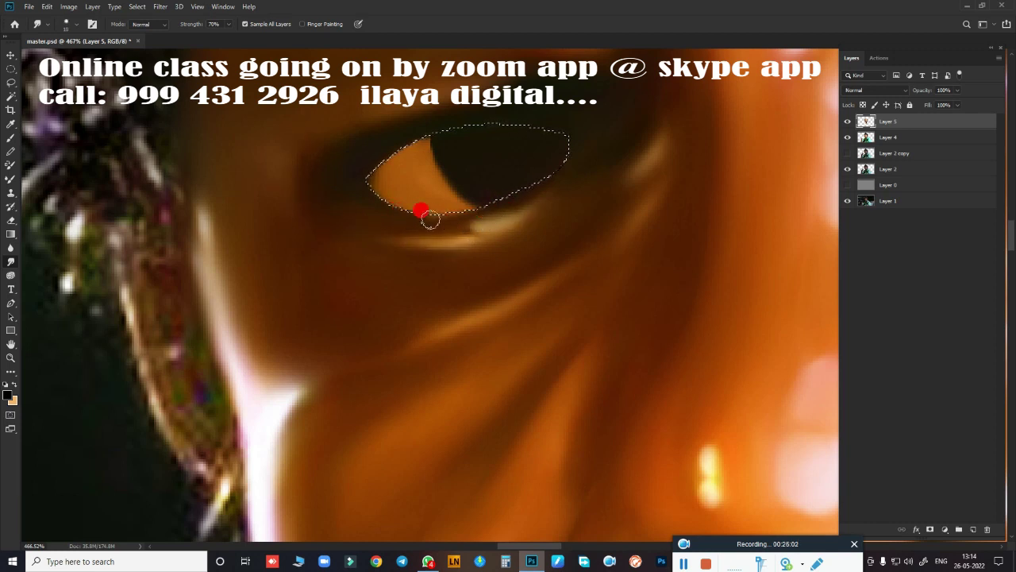
mouse_move(464, 213)
left_mouse_down()
mouse_move(510, 206)
mouse_move(580, 154)
mouse_move(418, 246)
mouse_move(645, 157)
mouse_move(637, 167)
mouse_move(649, 154)
mouse_move(413, 251)
mouse_move(379, 168)
mouse_move(416, 140)
mouse_move(370, 186)
mouse_move(431, 199)
mouse_move(447, 164)
left_mouse_up()
key("ctrl+d")
- Add a new empty Layer 6 above Layer 5
scroll(528, 256, "down", 5)
scroll(528, 256, "down", 5)
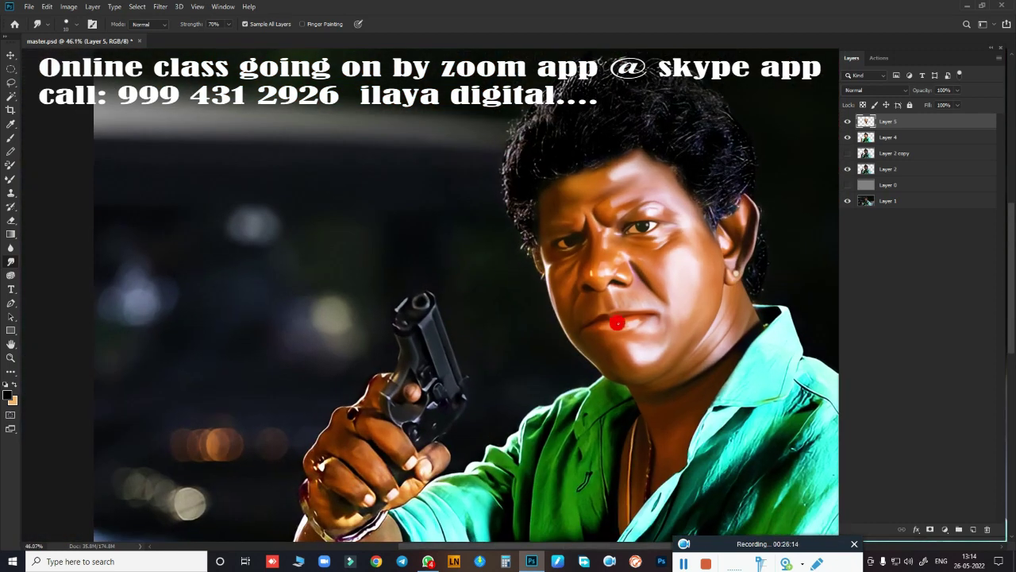
scroll(585, 234, "up", 4)
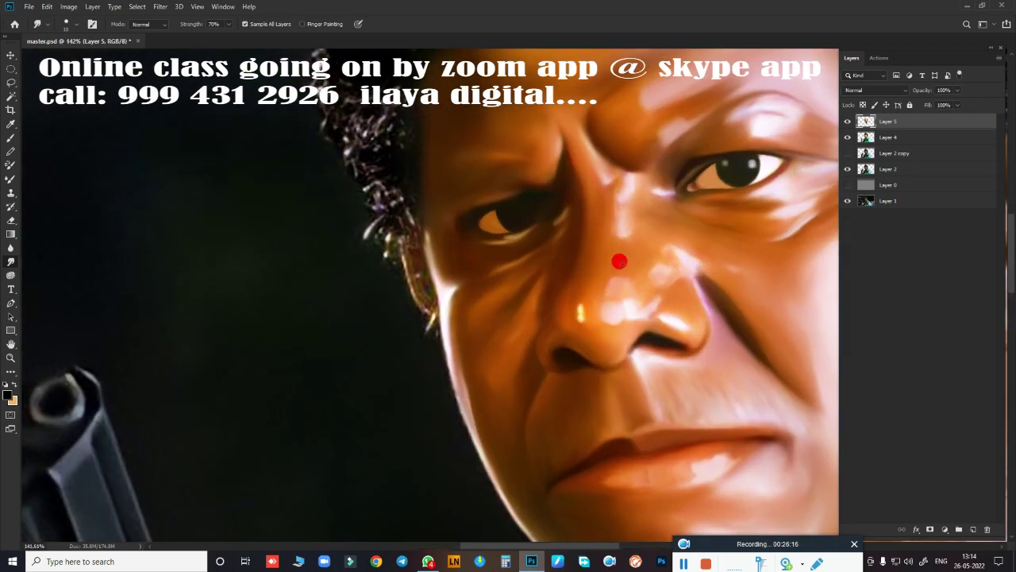
scroll(649, 225, "up", 2)
scroll(691, 231, "up", 2)
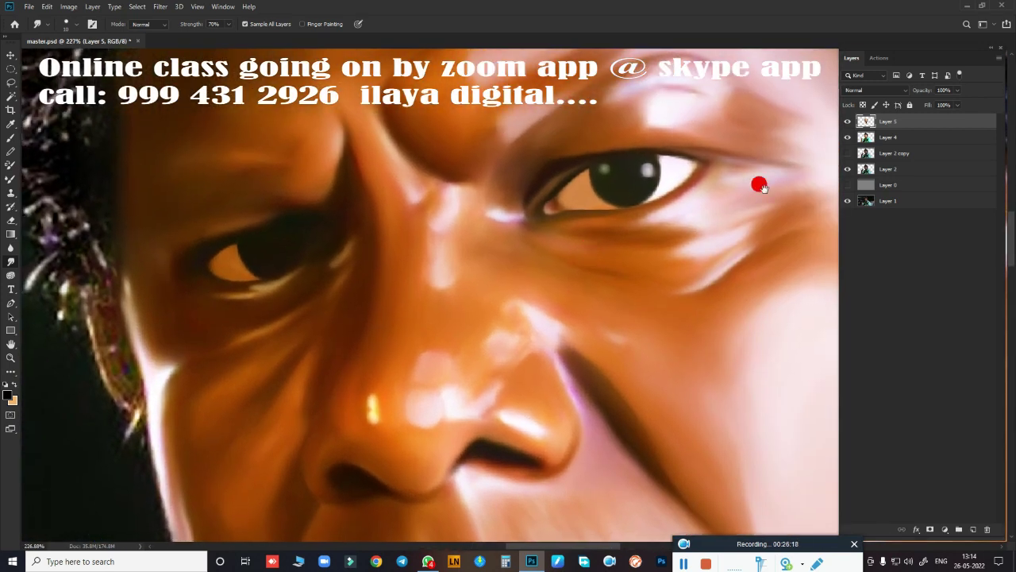
left_click(973, 529)
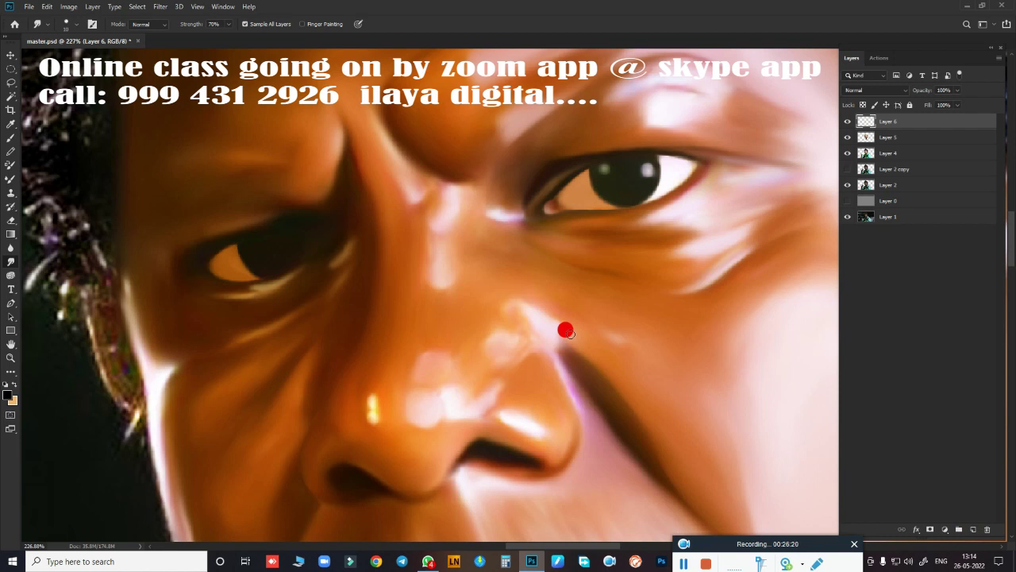
- Set up a small soft round brush in near-white #f0ebf1 with Transfer enabled for pen pressure
key("b")
right_click(565, 330)
left_click(758, 476)
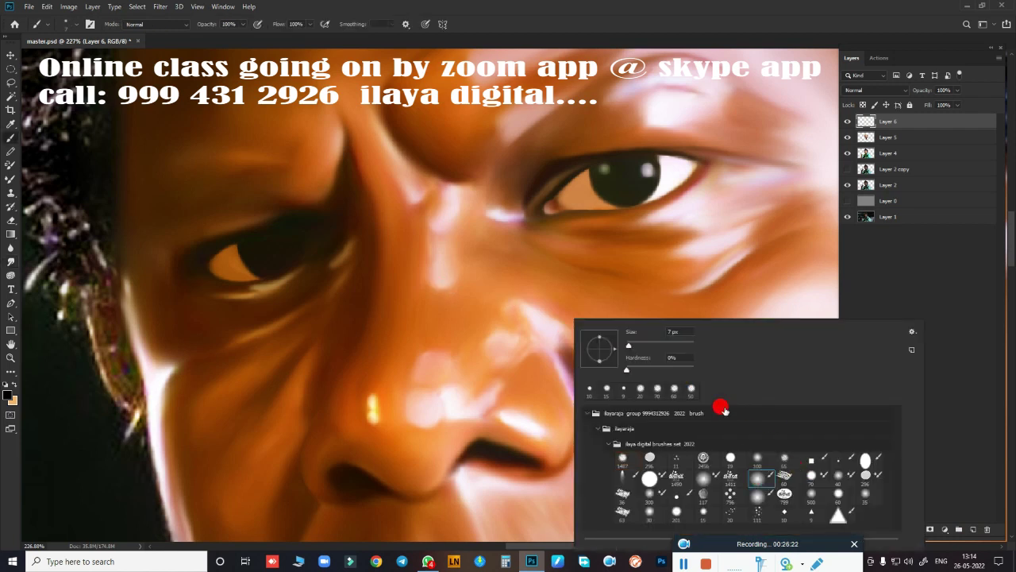
left_click(582, 29)
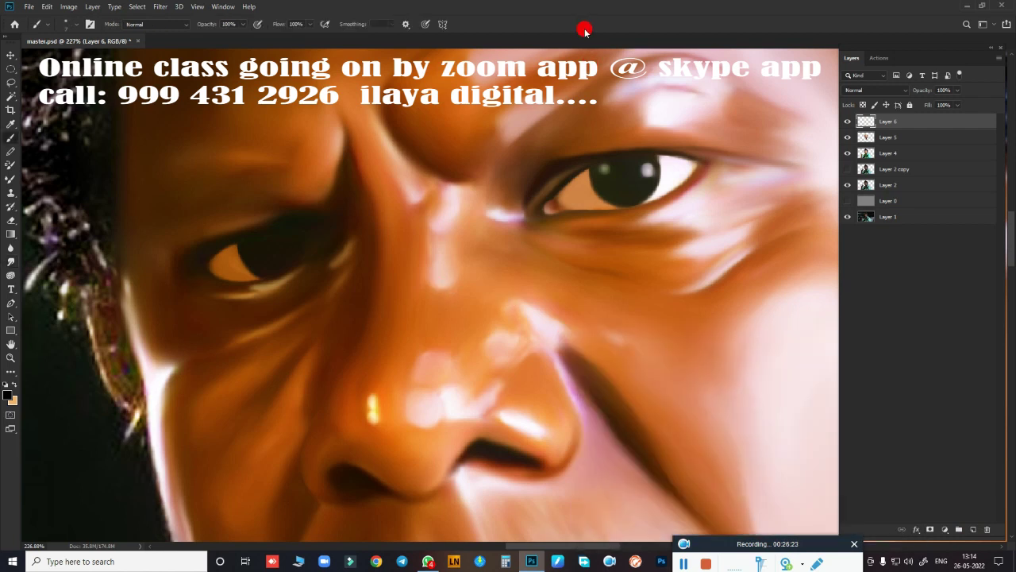
left_click(8, 392)
left_click(521, 105)
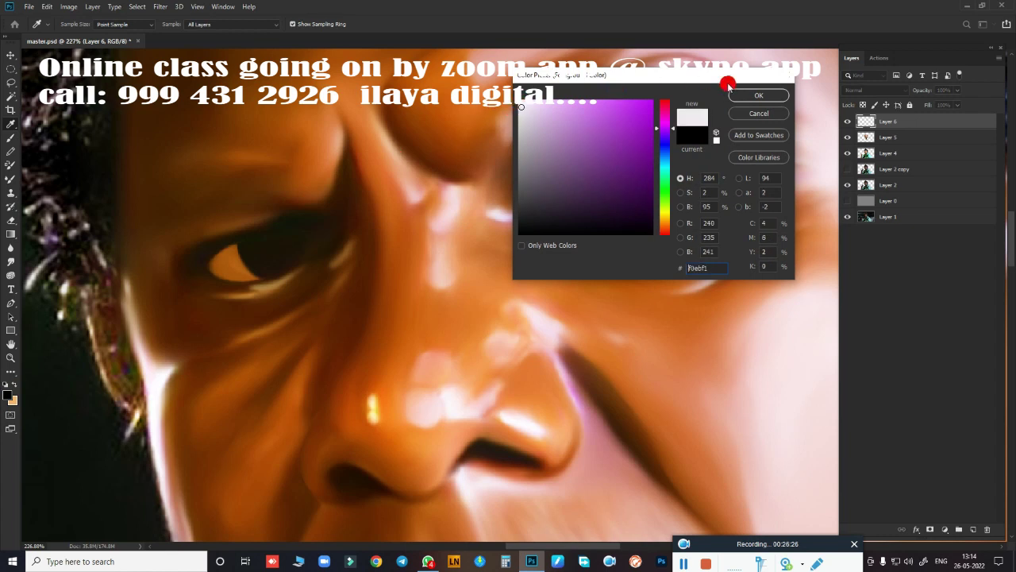
left_click(758, 95)
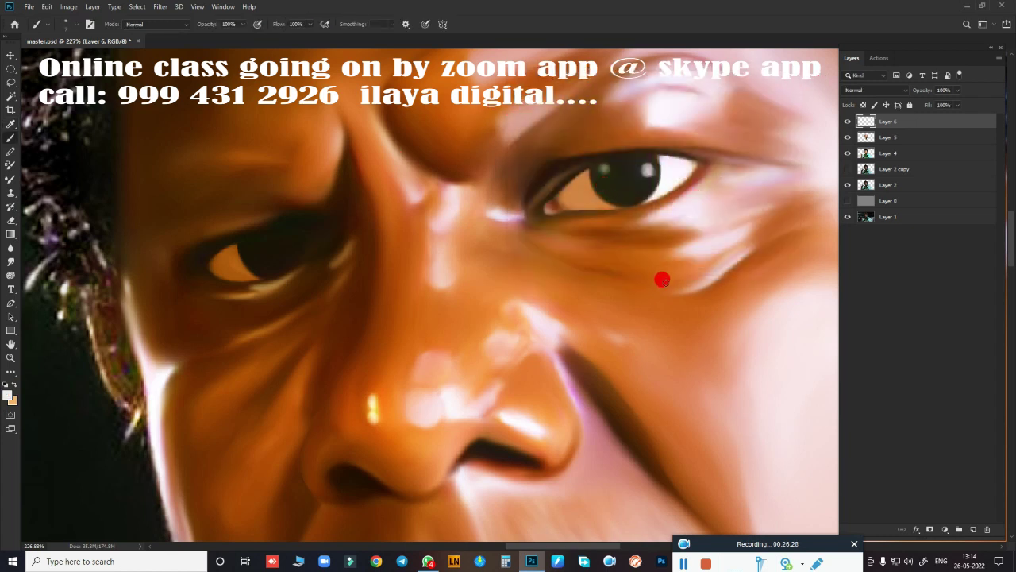
key("F6")
key("F6")
key("F5")
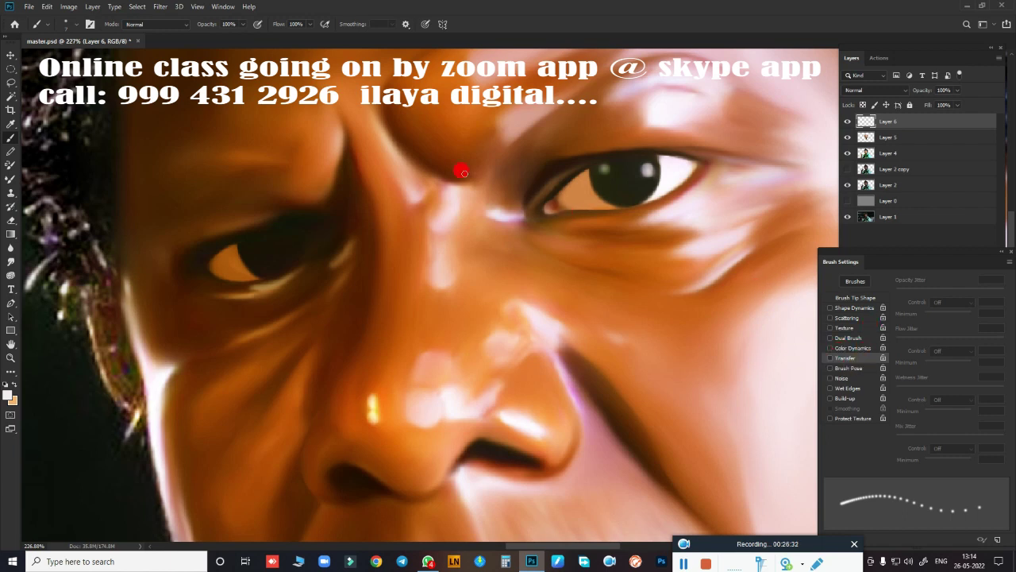
left_click(829, 358)
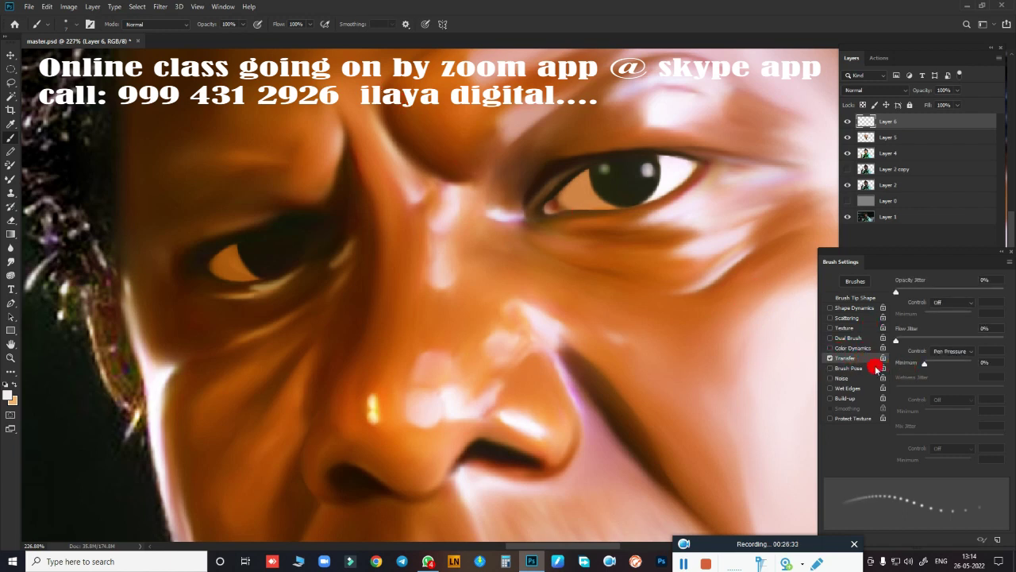
- Paint white catchlight dots into the right-hand and left-hand pupils on Layer 6
scroll(452, 262, "right", 2)
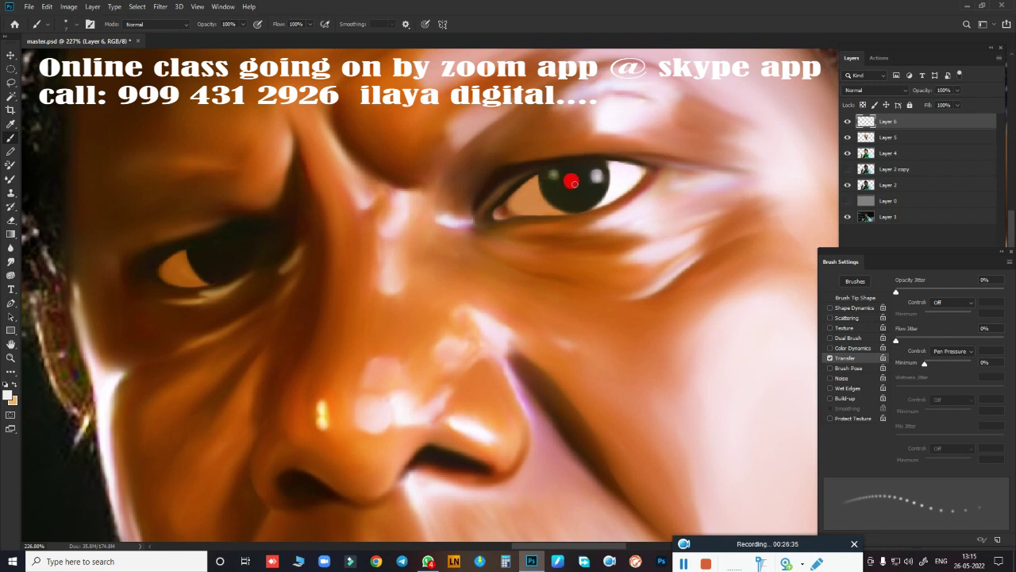
mouse_move(580, 185)
left_mouse_down()
mouse_move(553, 173)
mouse_move(593, 176)
left_mouse_up()
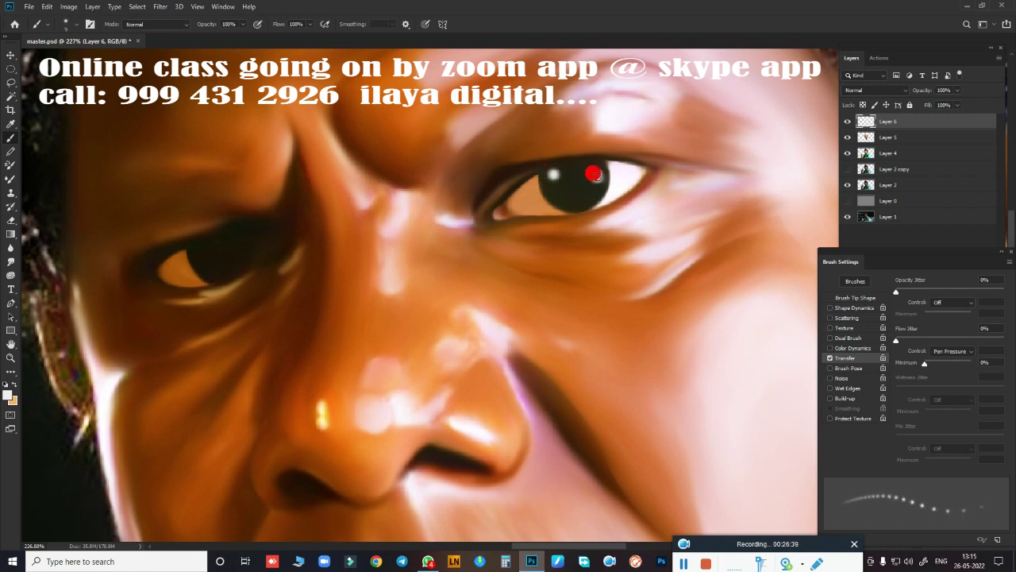
left_click(234, 248)
left_click_drag(233, 248, 211, 245)
left_click(235, 251)
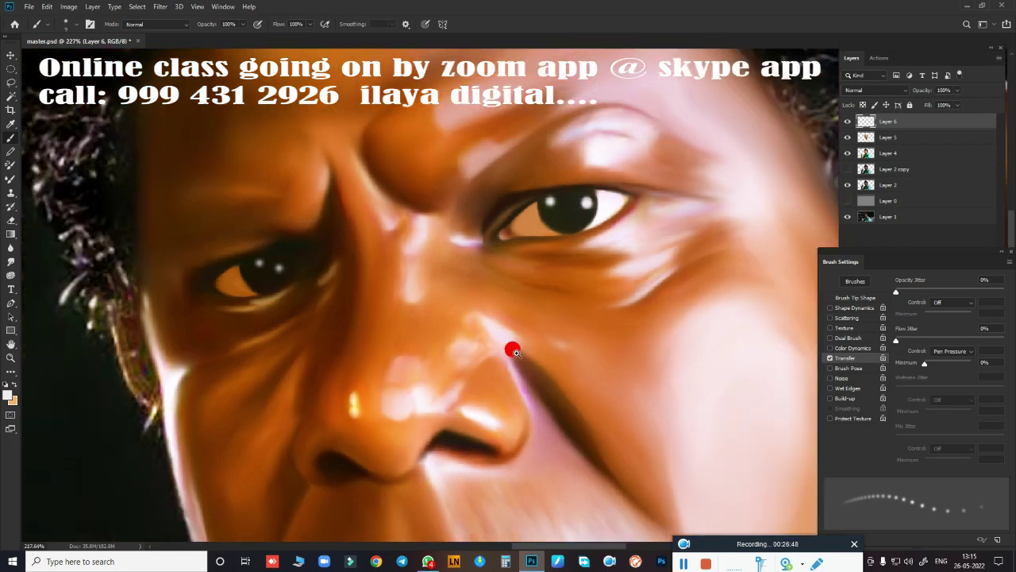
- Zoom in closely on the left-hand eye and nose bridge
scroll(556, 351, "down", 5)
left_click_drag(560, 362, 594, 329)
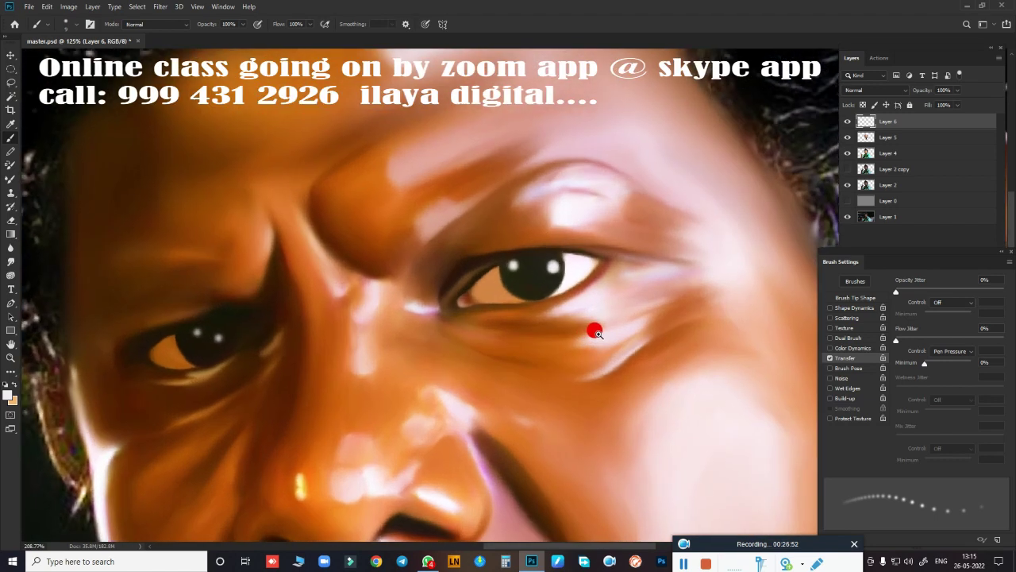
key("h")
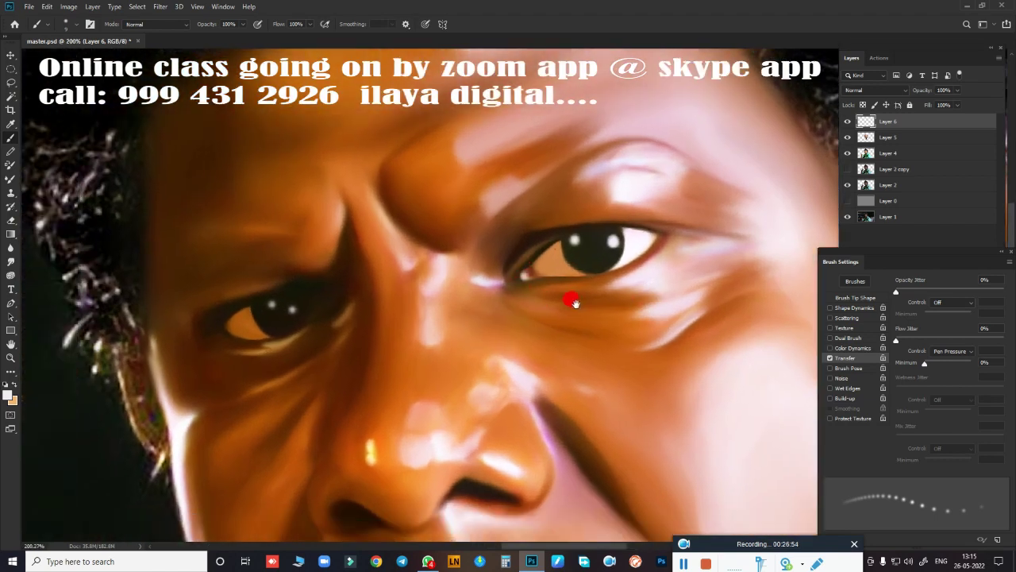
left_click_drag(466, 303, 571, 297)
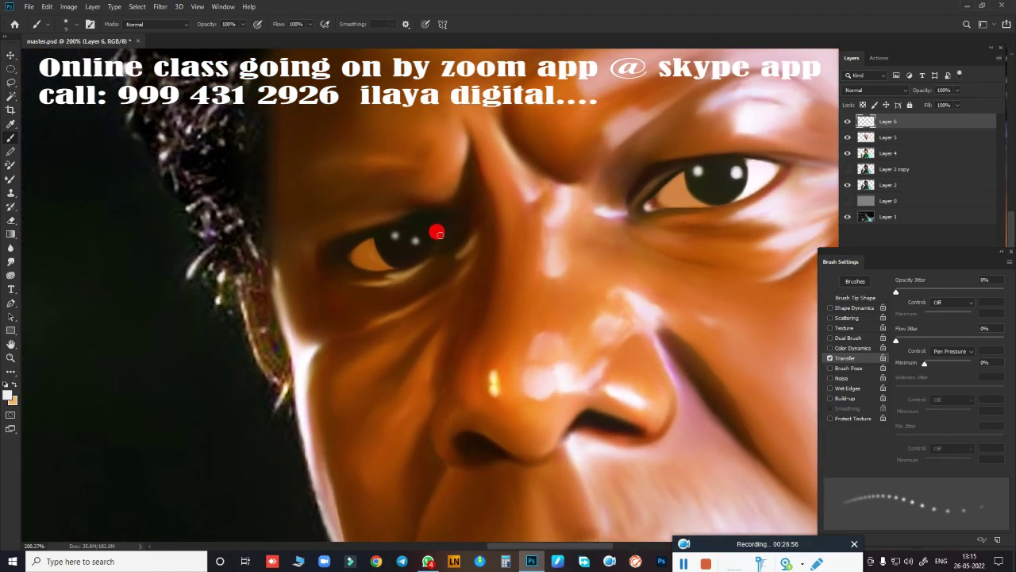
key("h")
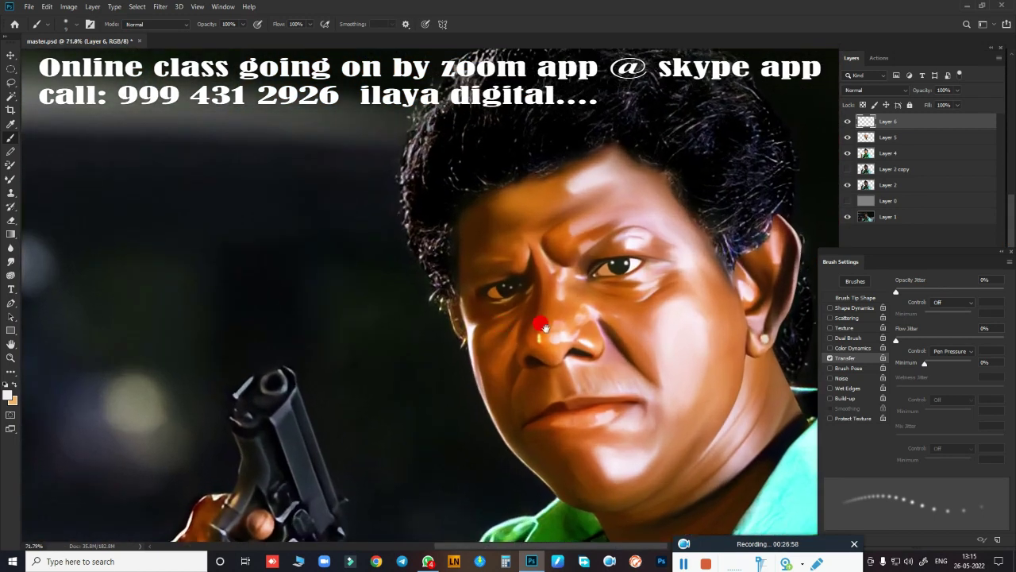
left_click_drag(549, 331, 529, 284)
- Smudge the catchlight softly into the pupil, recentre the face, and make Layer 5 active
key("r")
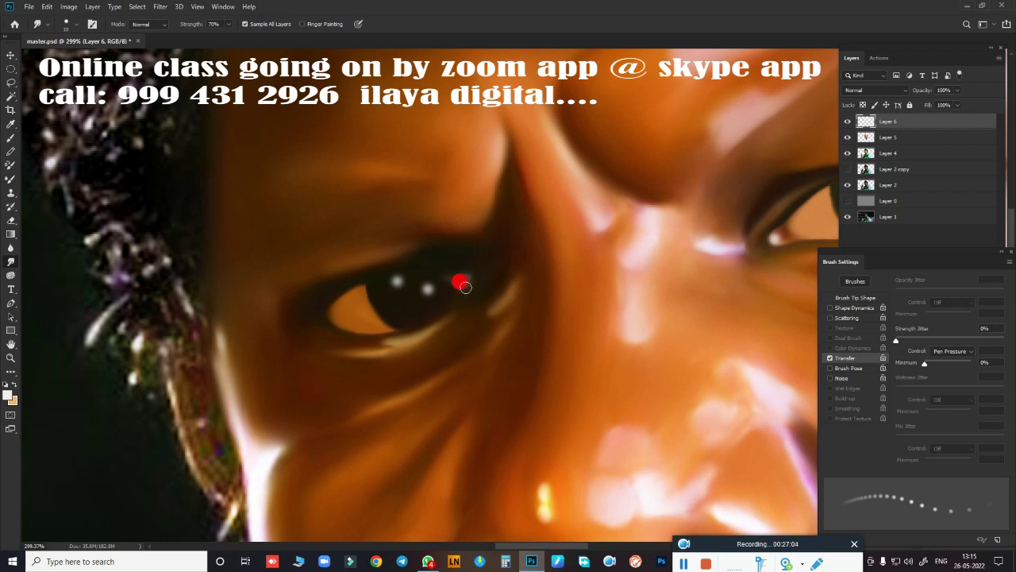
mouse_move(455, 296)
left_mouse_down()
mouse_move(468, 277)
mouse_move(451, 308)
left_mouse_up()
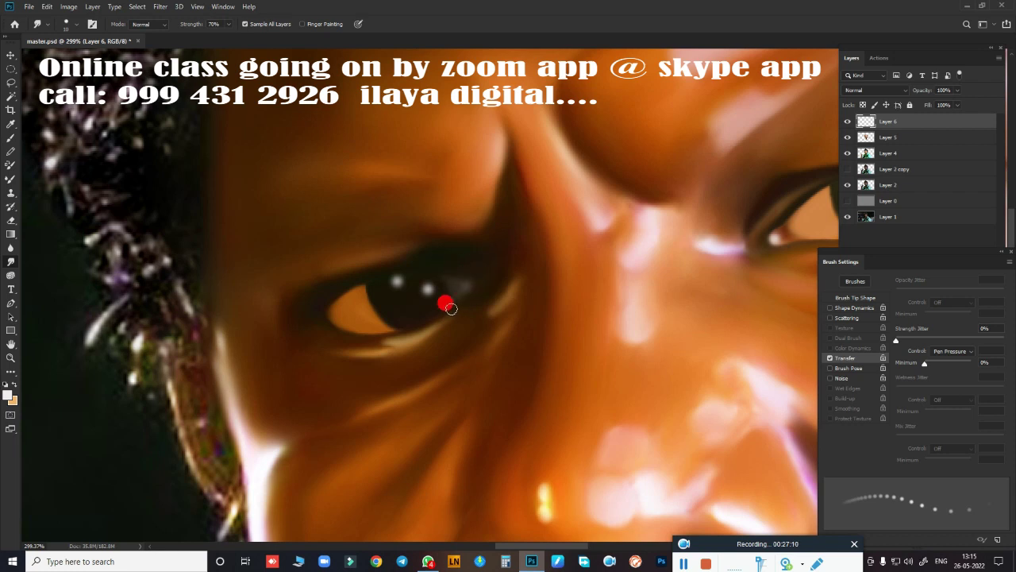
scroll(583, 357, "down", 5)
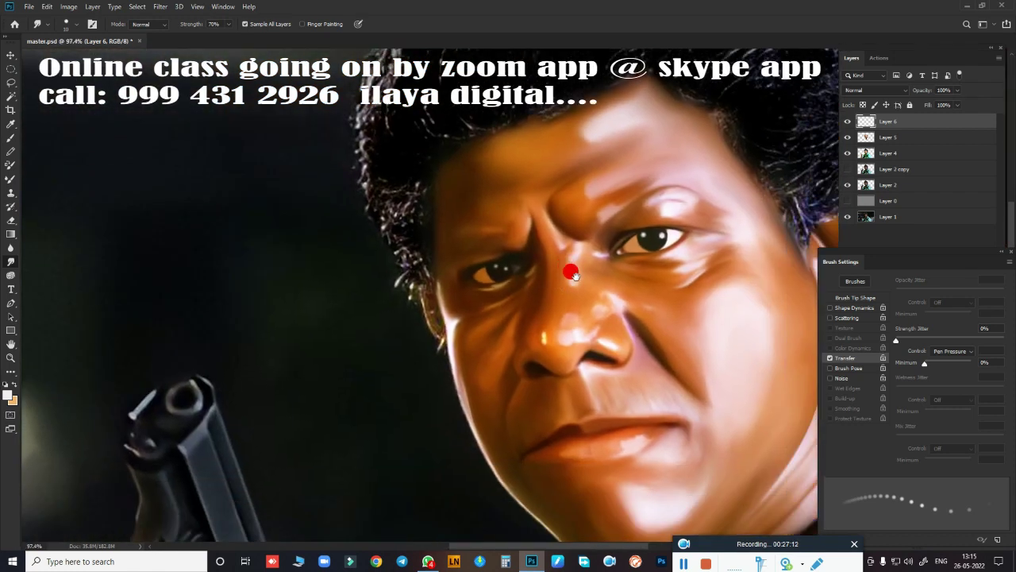
mouse_move(571, 273)
left_mouse_down()
mouse_move(529, 250)
mouse_move(546, 266)
left_mouse_up()
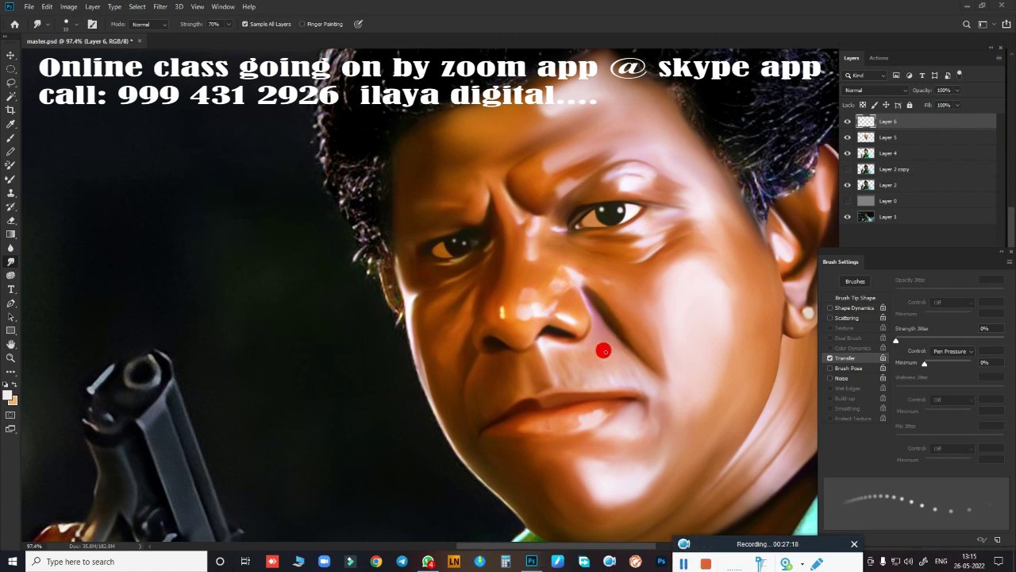
key("alt+bracketleft")
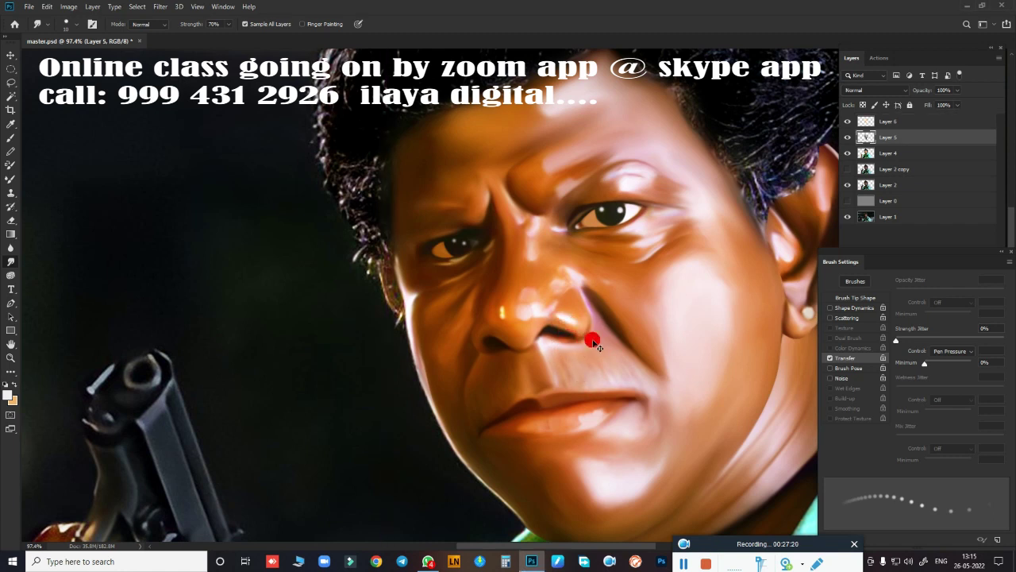
scroll(592, 335, "down", 8)
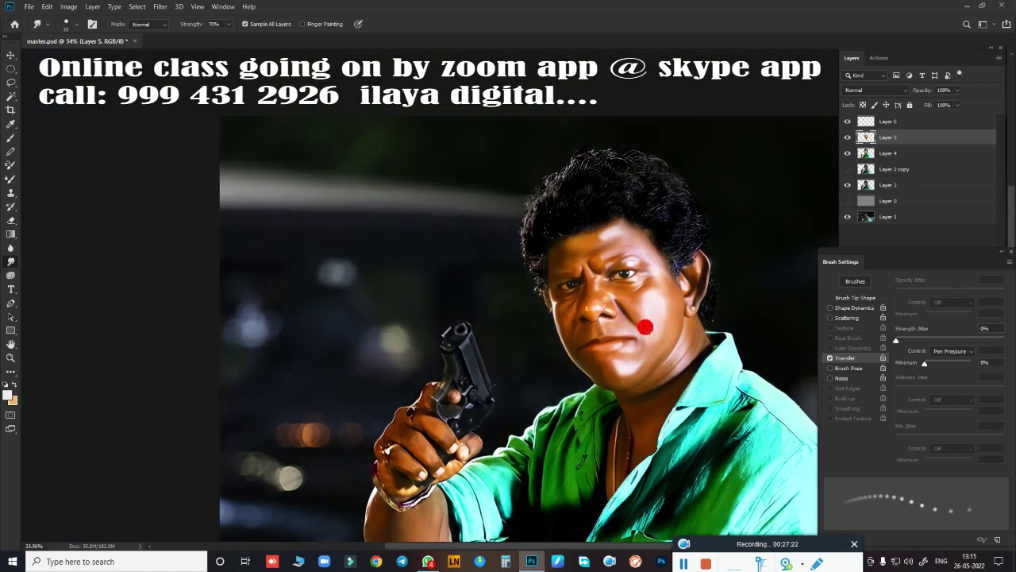
scroll(644, 327, "up", 3)
scroll(656, 299, "up", 2)
scroll(633, 270, "up", 2)
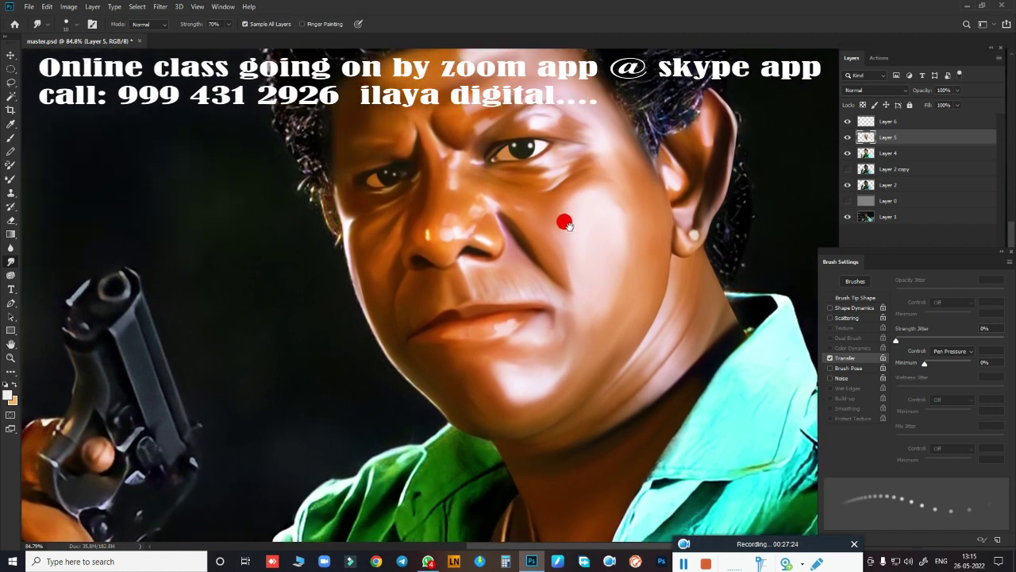
scroll(564, 222, "right", 2)
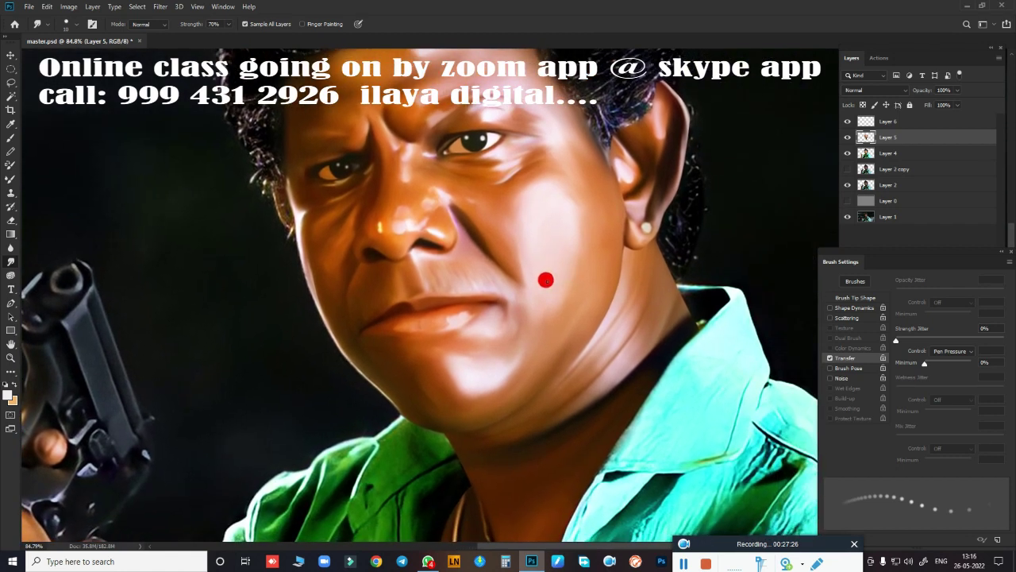
scroll(544, 278, "down", 6)
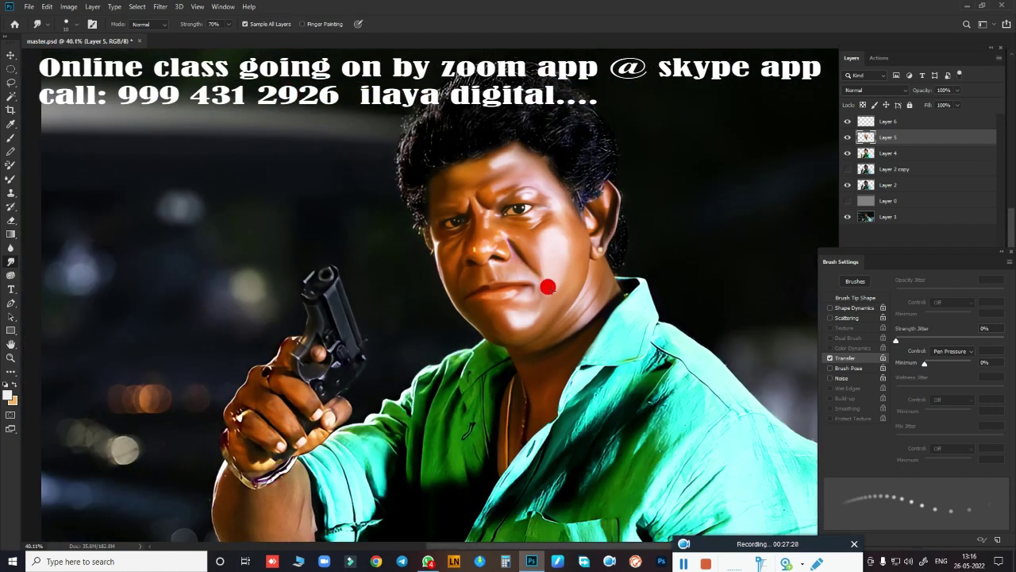
scroll(477, 287, "up", 4)
scroll(548, 222, "up", 1)
scroll(540, 232, "down", 3)
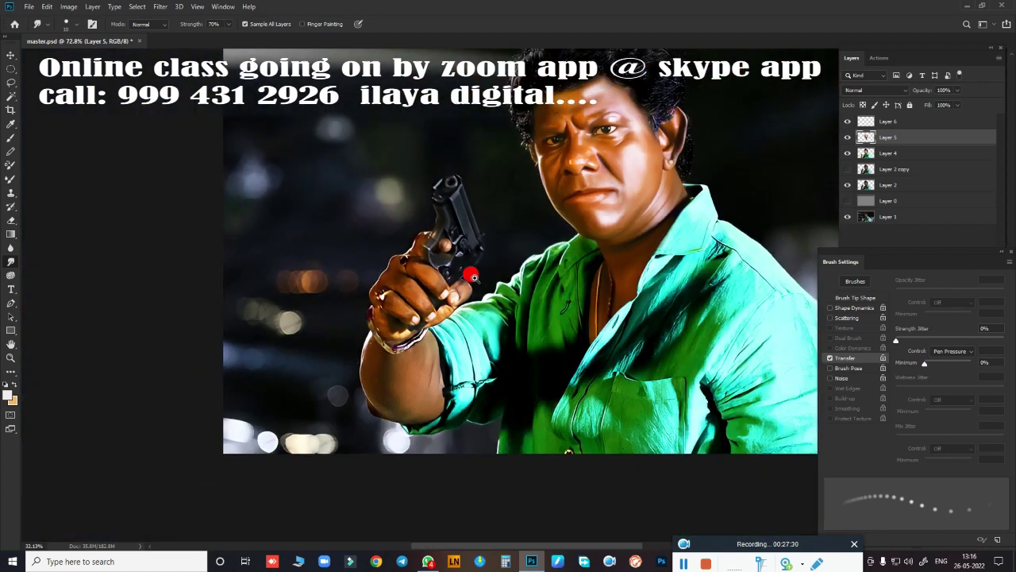
scroll(476, 282, "up", 2)
scroll(508, 262, "up", 1)
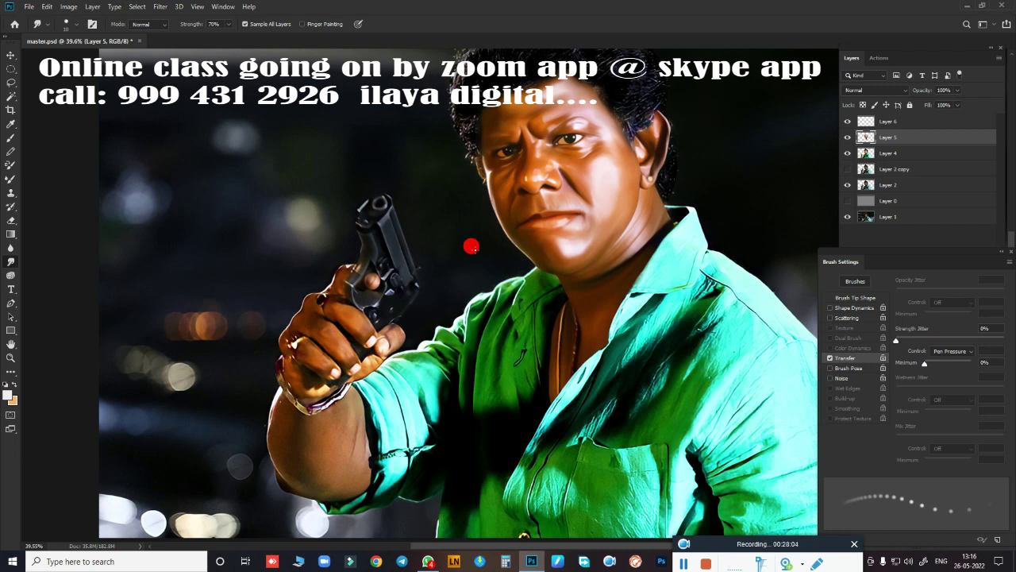
- Zoom in and out across the smudge-painted portrait to inspect the painting
scroll(665, 257, "down", 3)
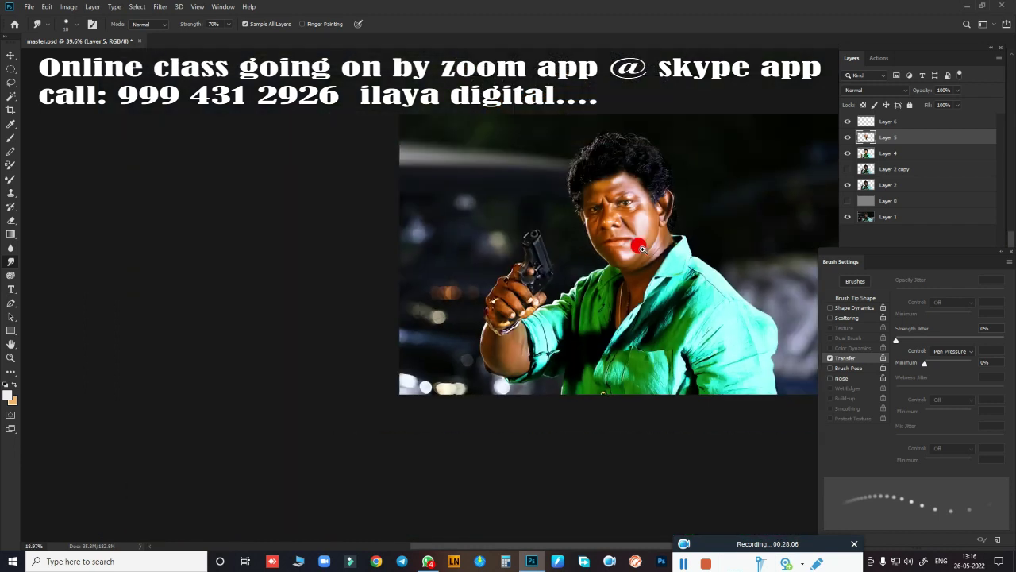
scroll(627, 259, "up", 3)
scroll(611, 261, "up", 1)
scroll(607, 259, "down", 1)
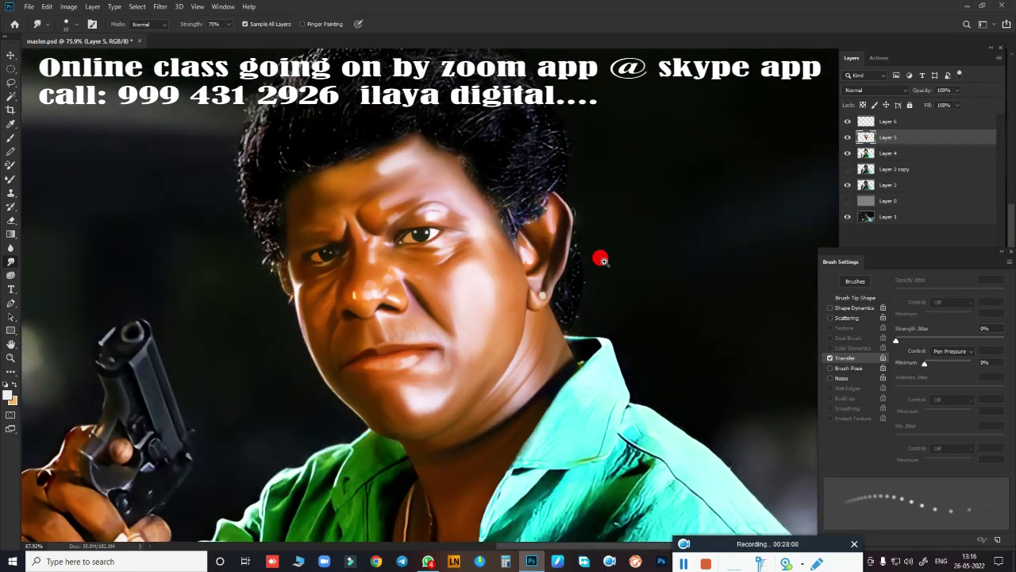
scroll(591, 254, "down", 1)
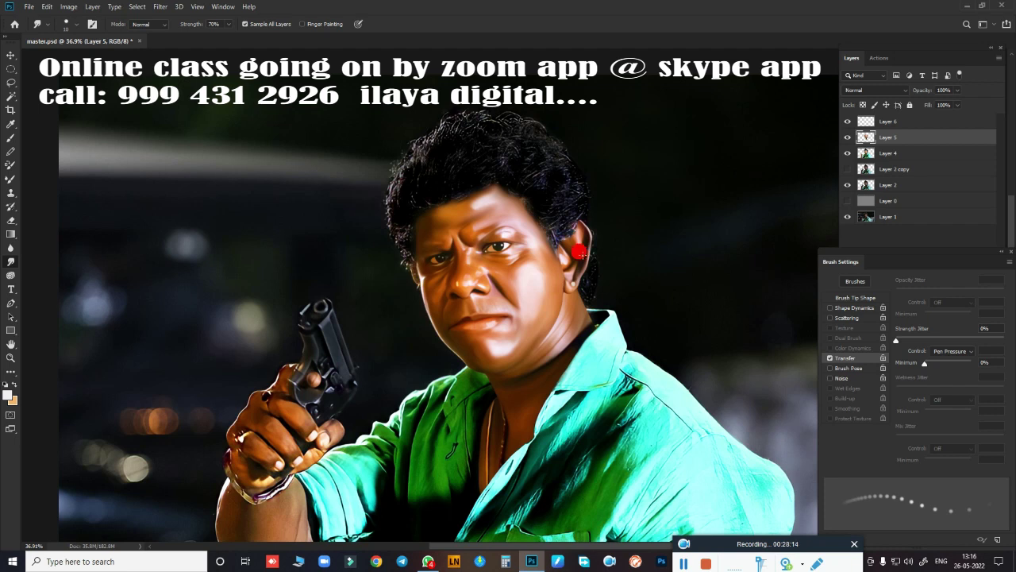
scroll(540, 270, "up", 1)
scroll(547, 266, "down", 2)
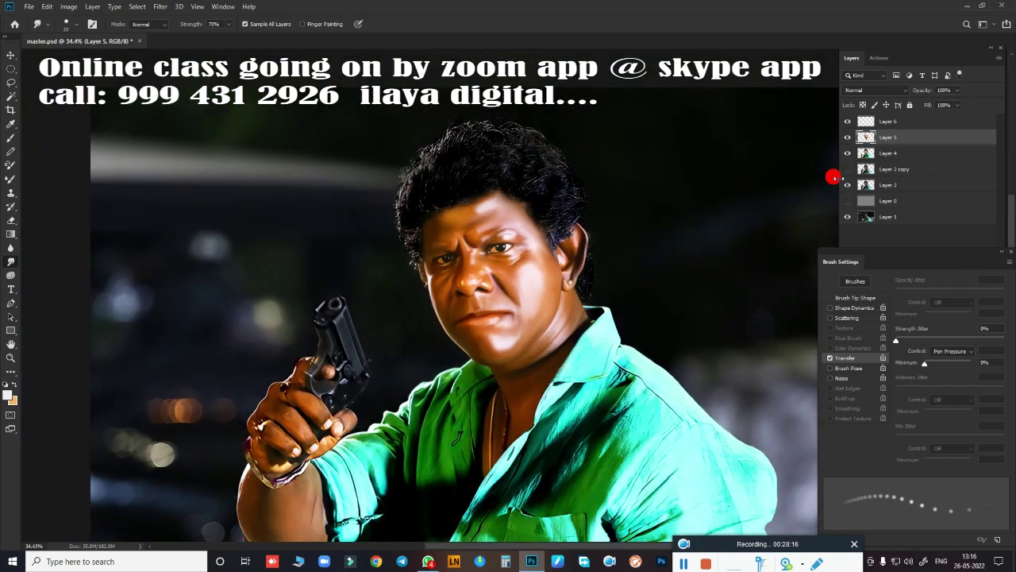
- Merge Layers 5 and 6, then hide and reshow Layers 6, 4 and 2 to compare with the original
left_click(927, 127)
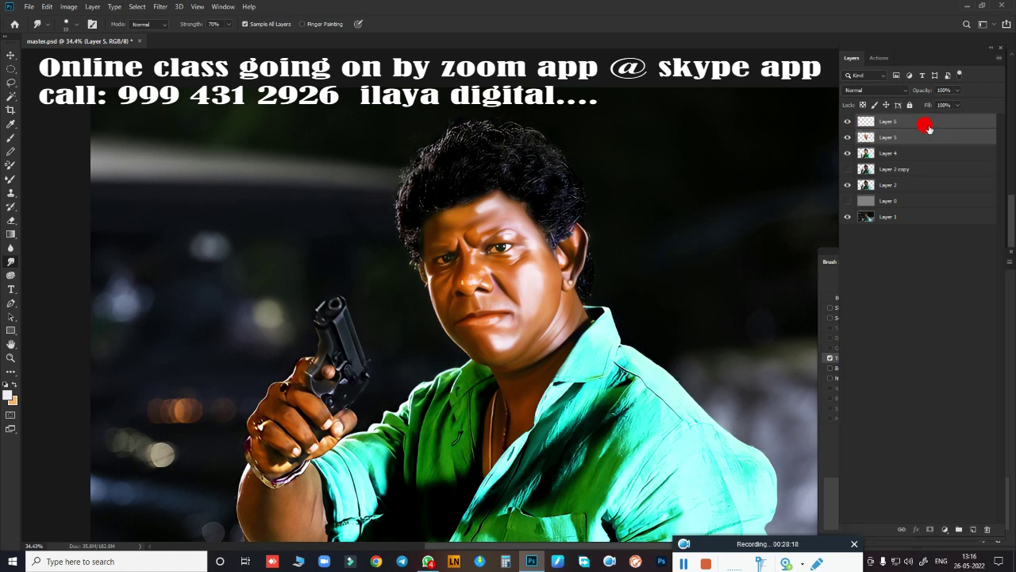
key("ctrl+e")
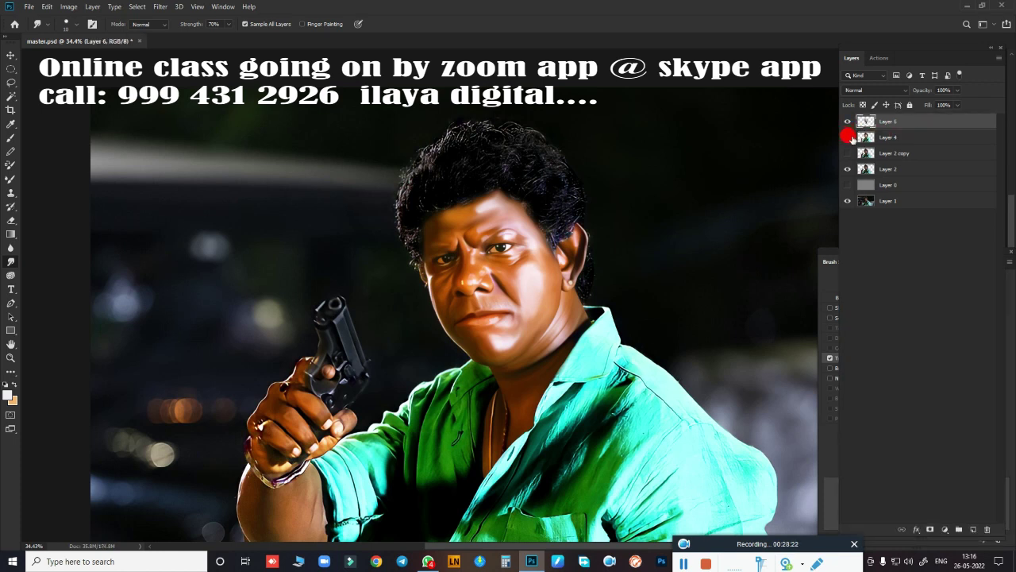
left_click(905, 139, "shift")
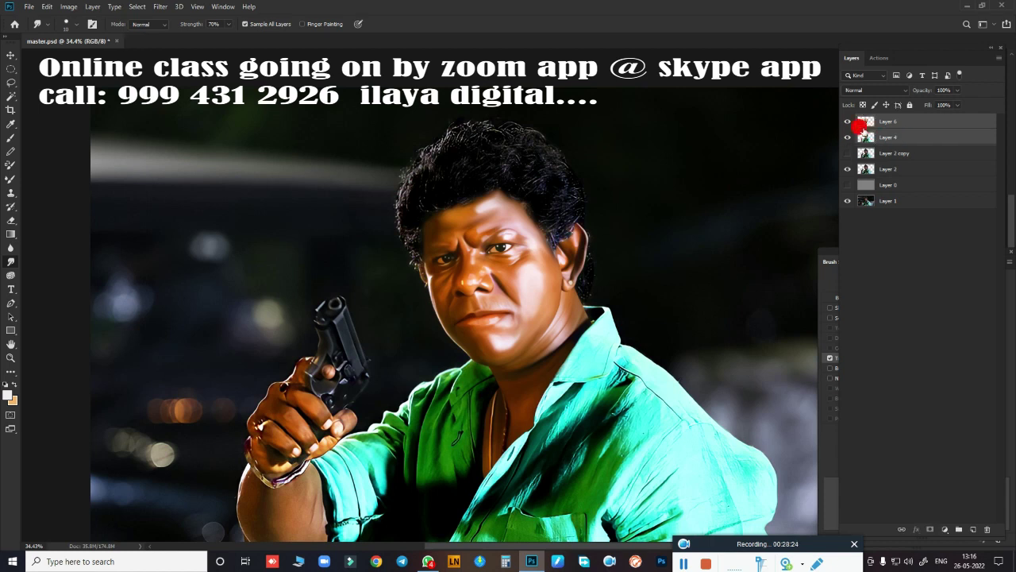
left_click(847, 121)
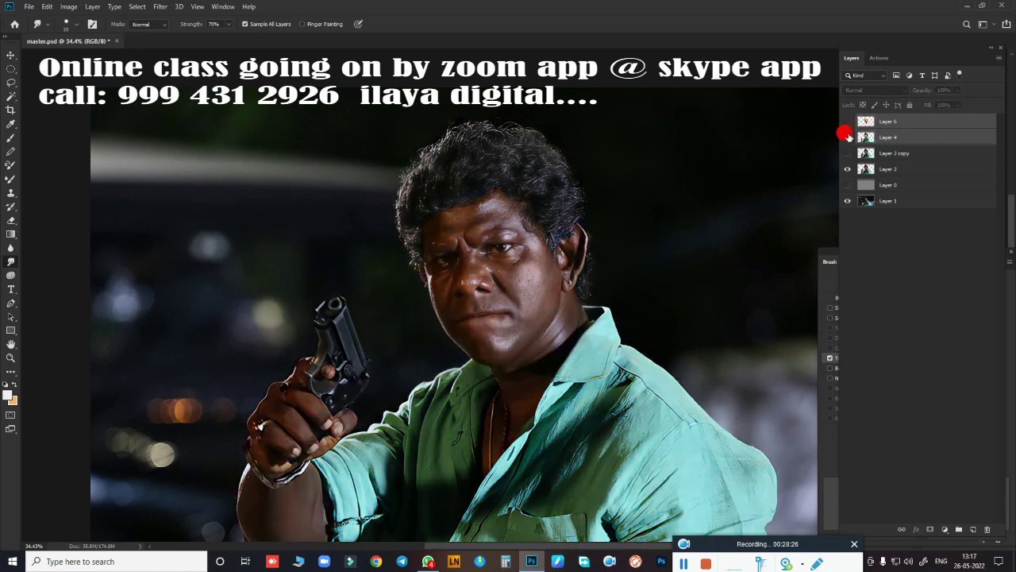
left_click(846, 169)
left_click(847, 139)
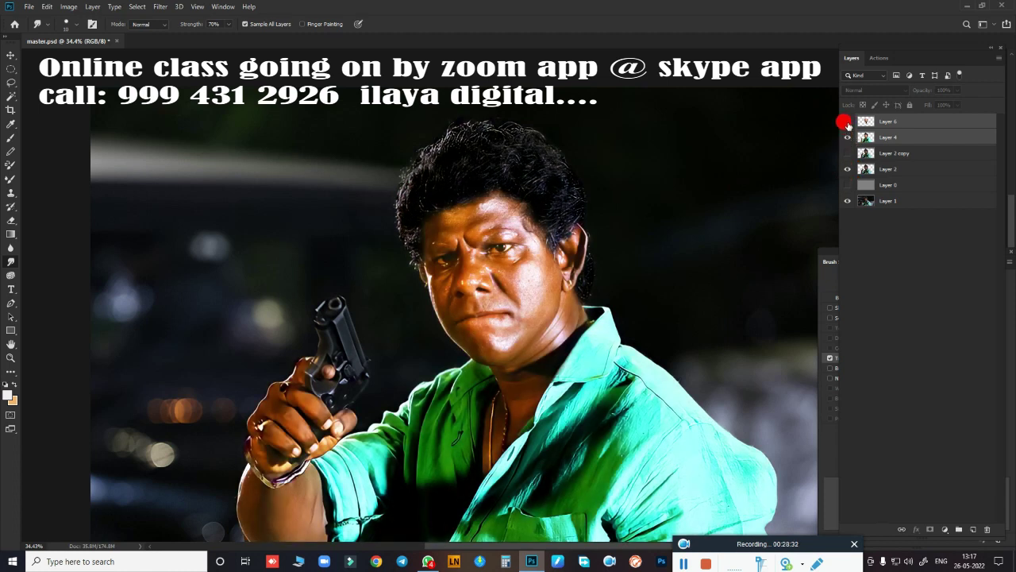
left_click(847, 122)
- Zoom in on the painted face to inspect the strokes, then zoom back out to fit
scroll(536, 223, "up", 3)
scroll(536, 223, "down", 3)
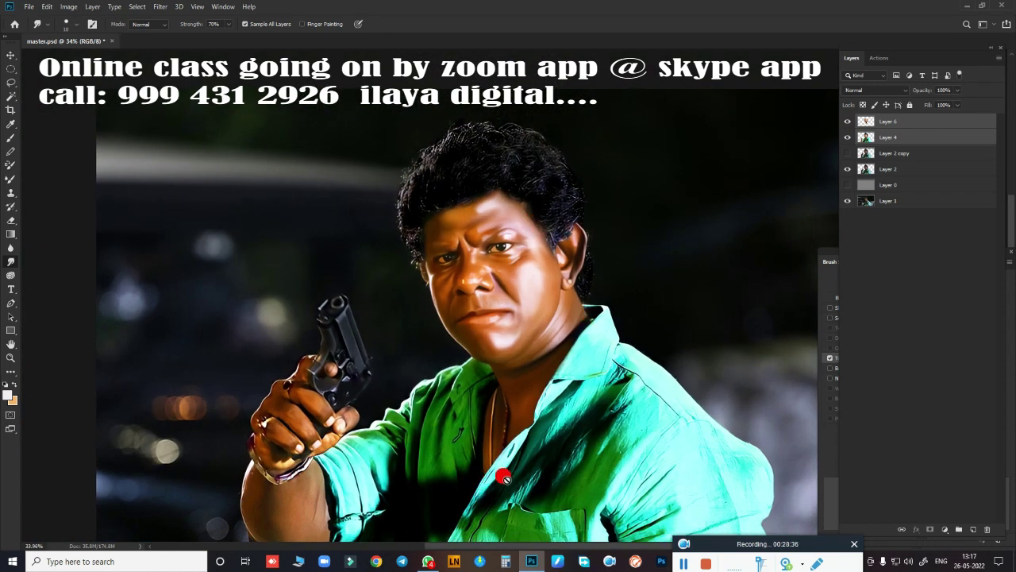
scroll(510, 337, "down", 5)
scroll(505, 328, "up", 4)
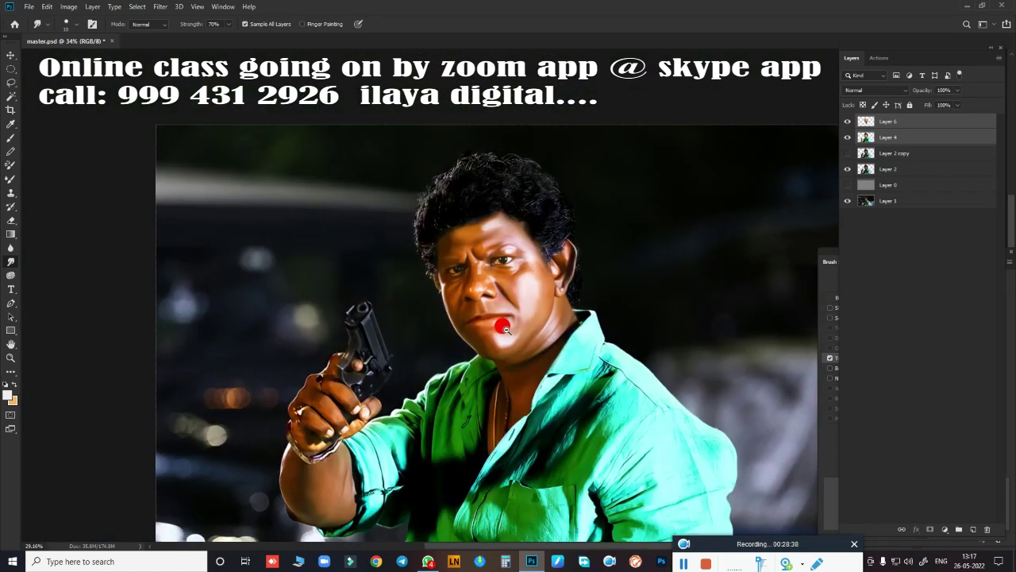
scroll(505, 328, "up", 3)
scroll(516, 331, "up", 2)
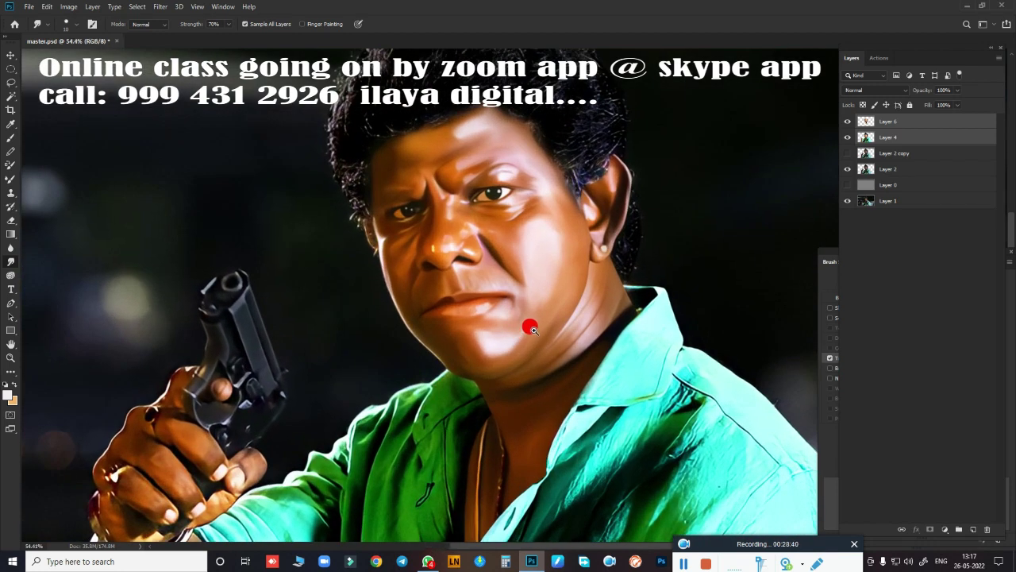
scroll(501, 261, "up", 4)
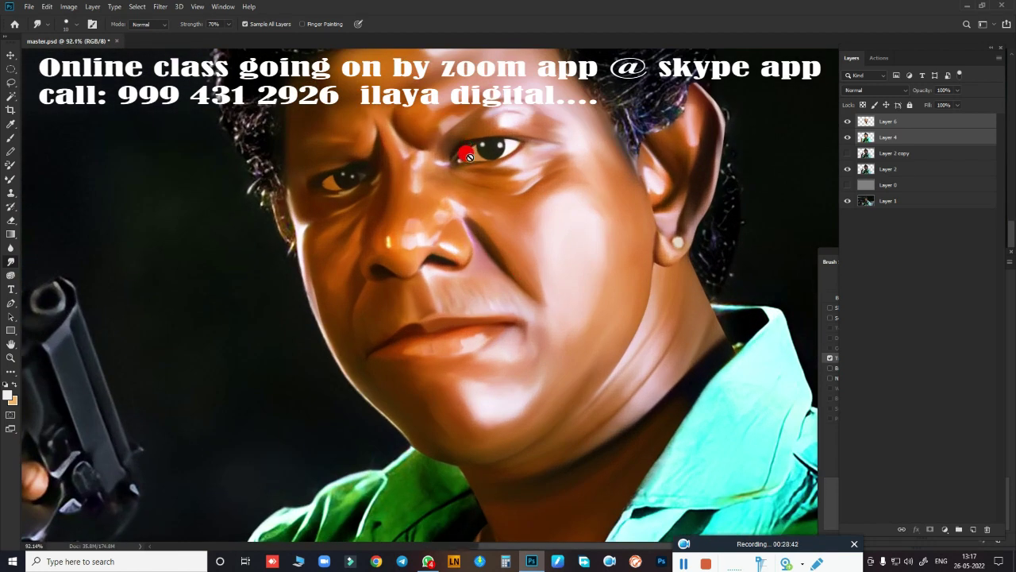
scroll(522, 290, "down", 8)
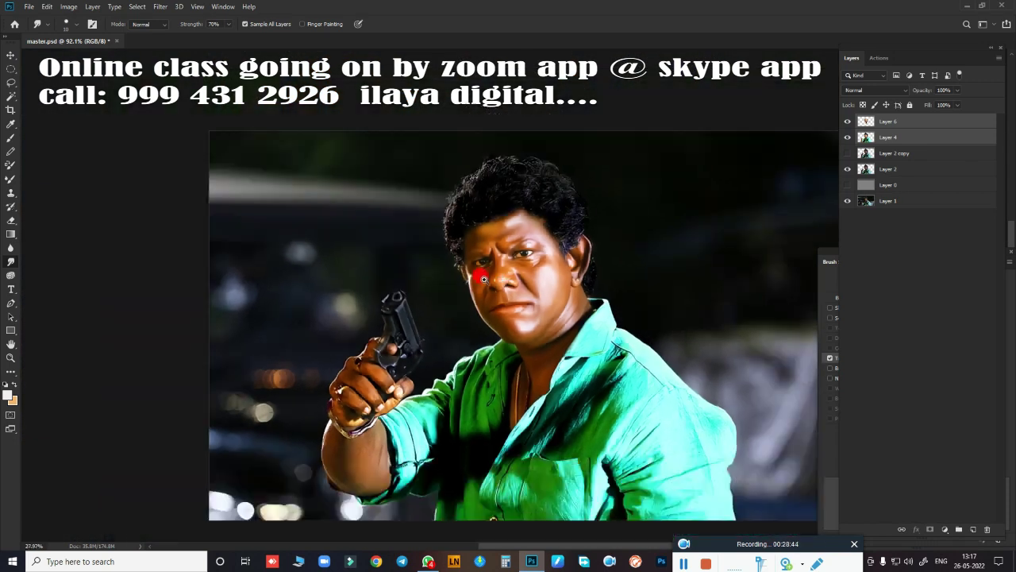
scroll(550, 302, "down", 3)
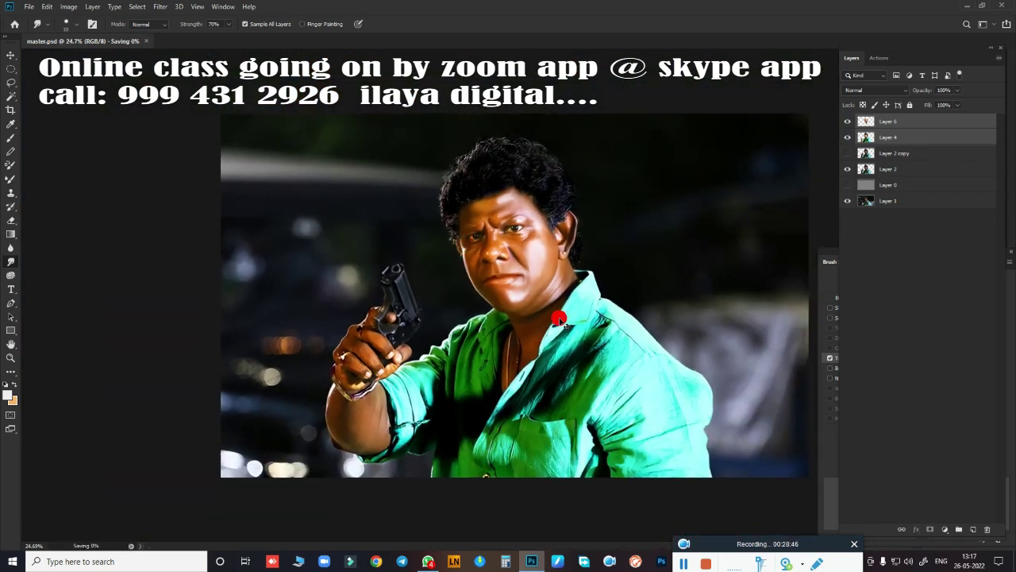